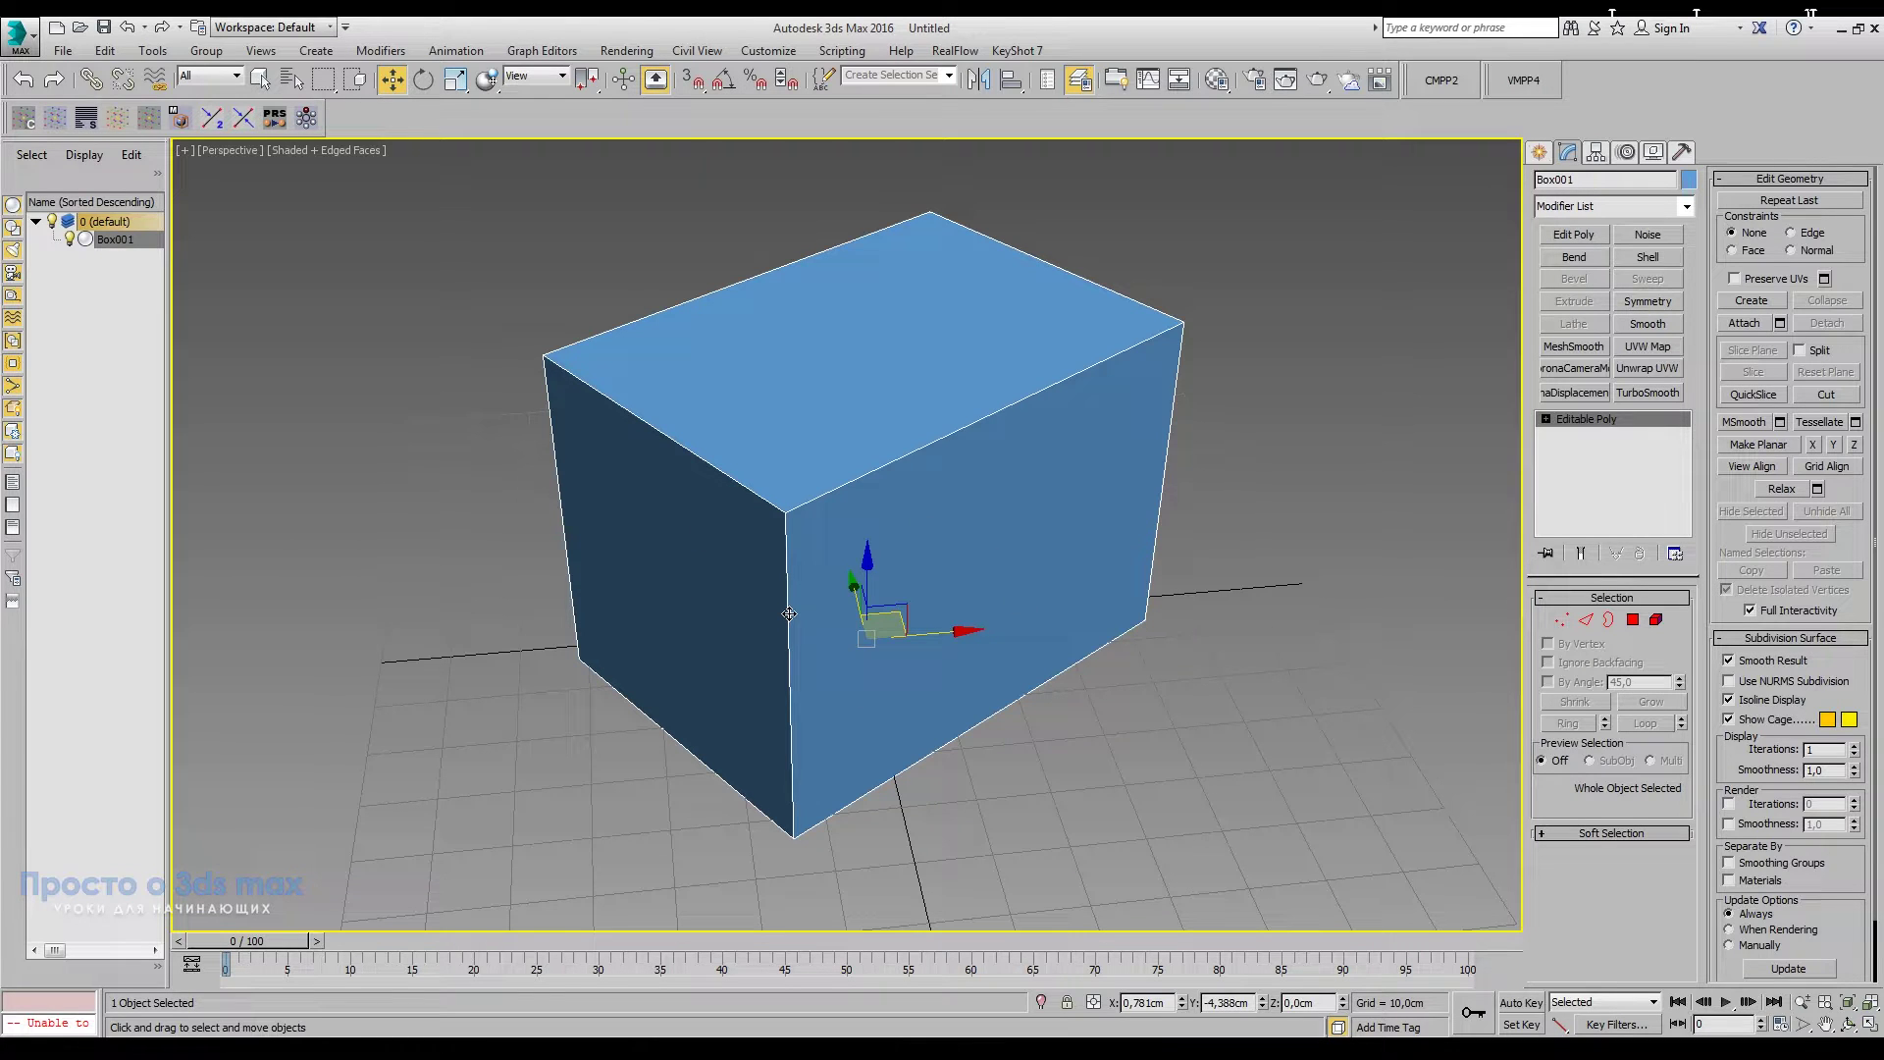
Step: Nudge the box along X to about 2.26 cm and orbit to face its front
{"action": "left_click_drag", "start_coordinate": [789, 614], "coordinate": [816, 612]}
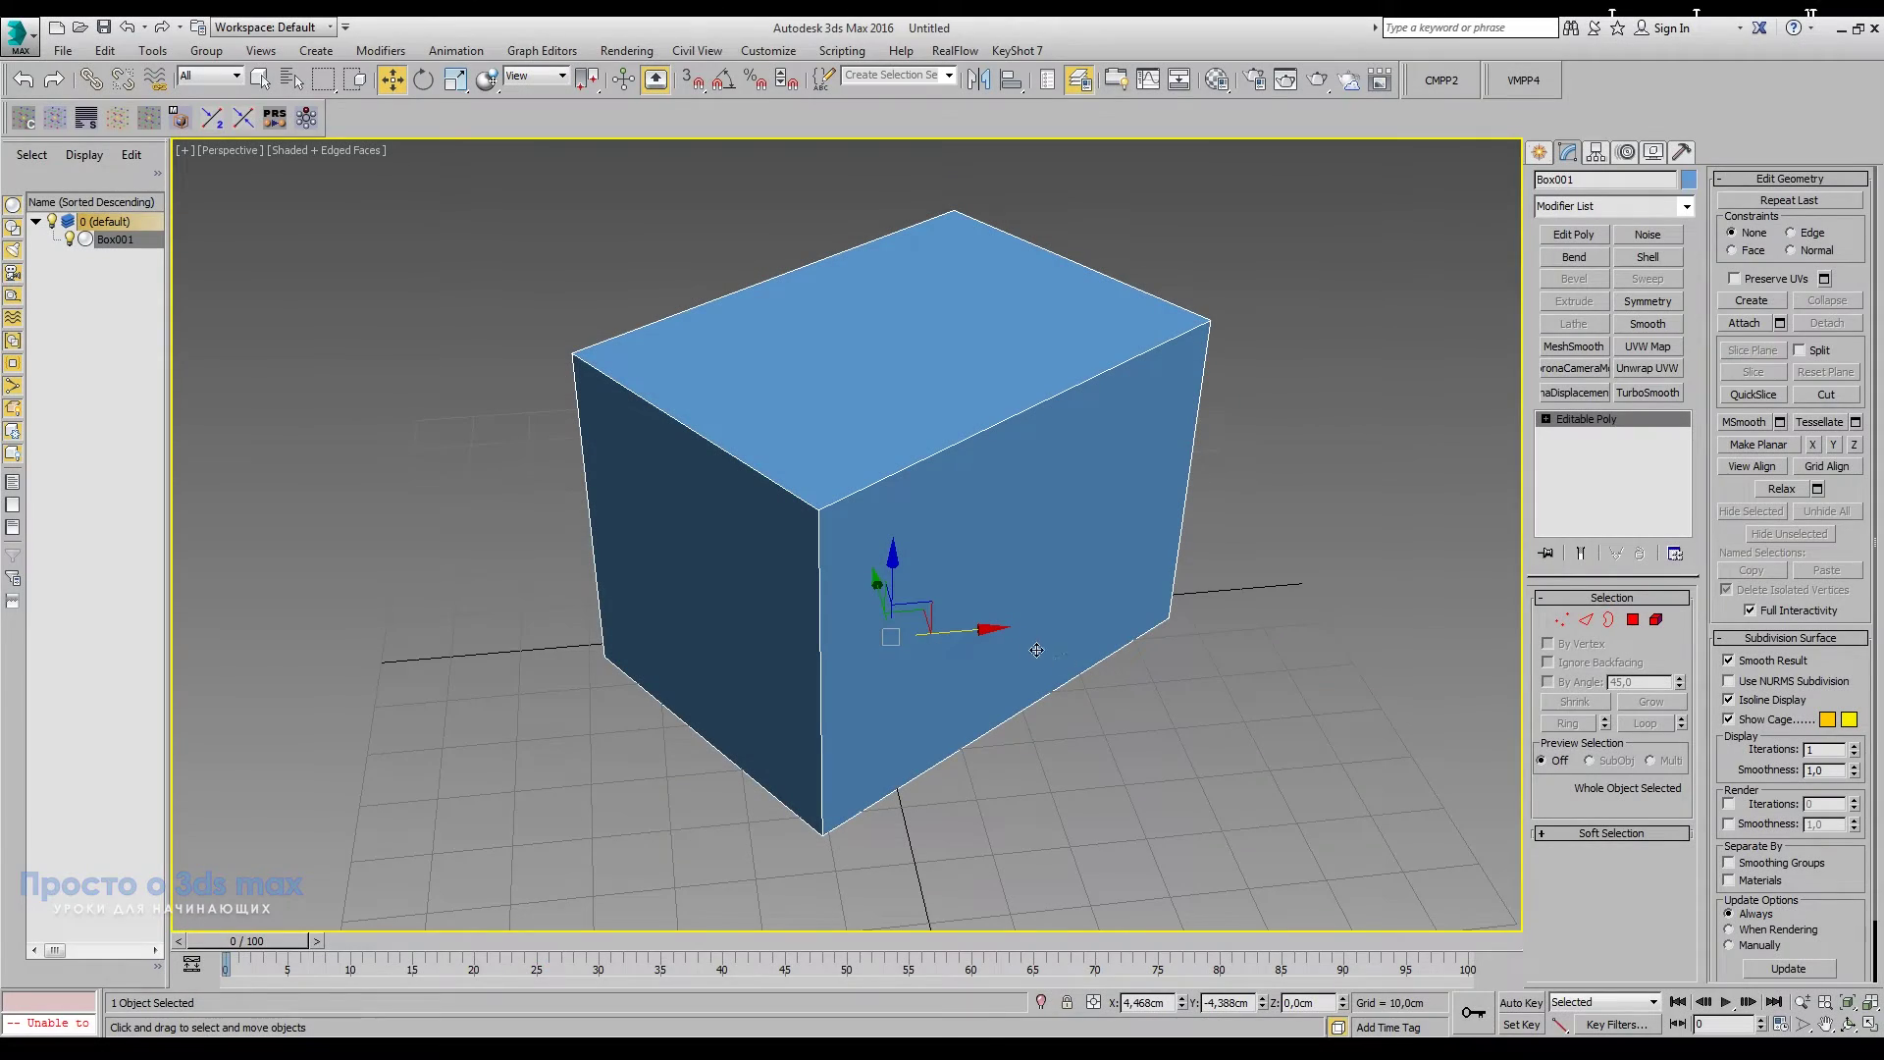
{"action": "left_click_drag", "start_coordinate": [971, 634], "coordinate": [954, 635]}
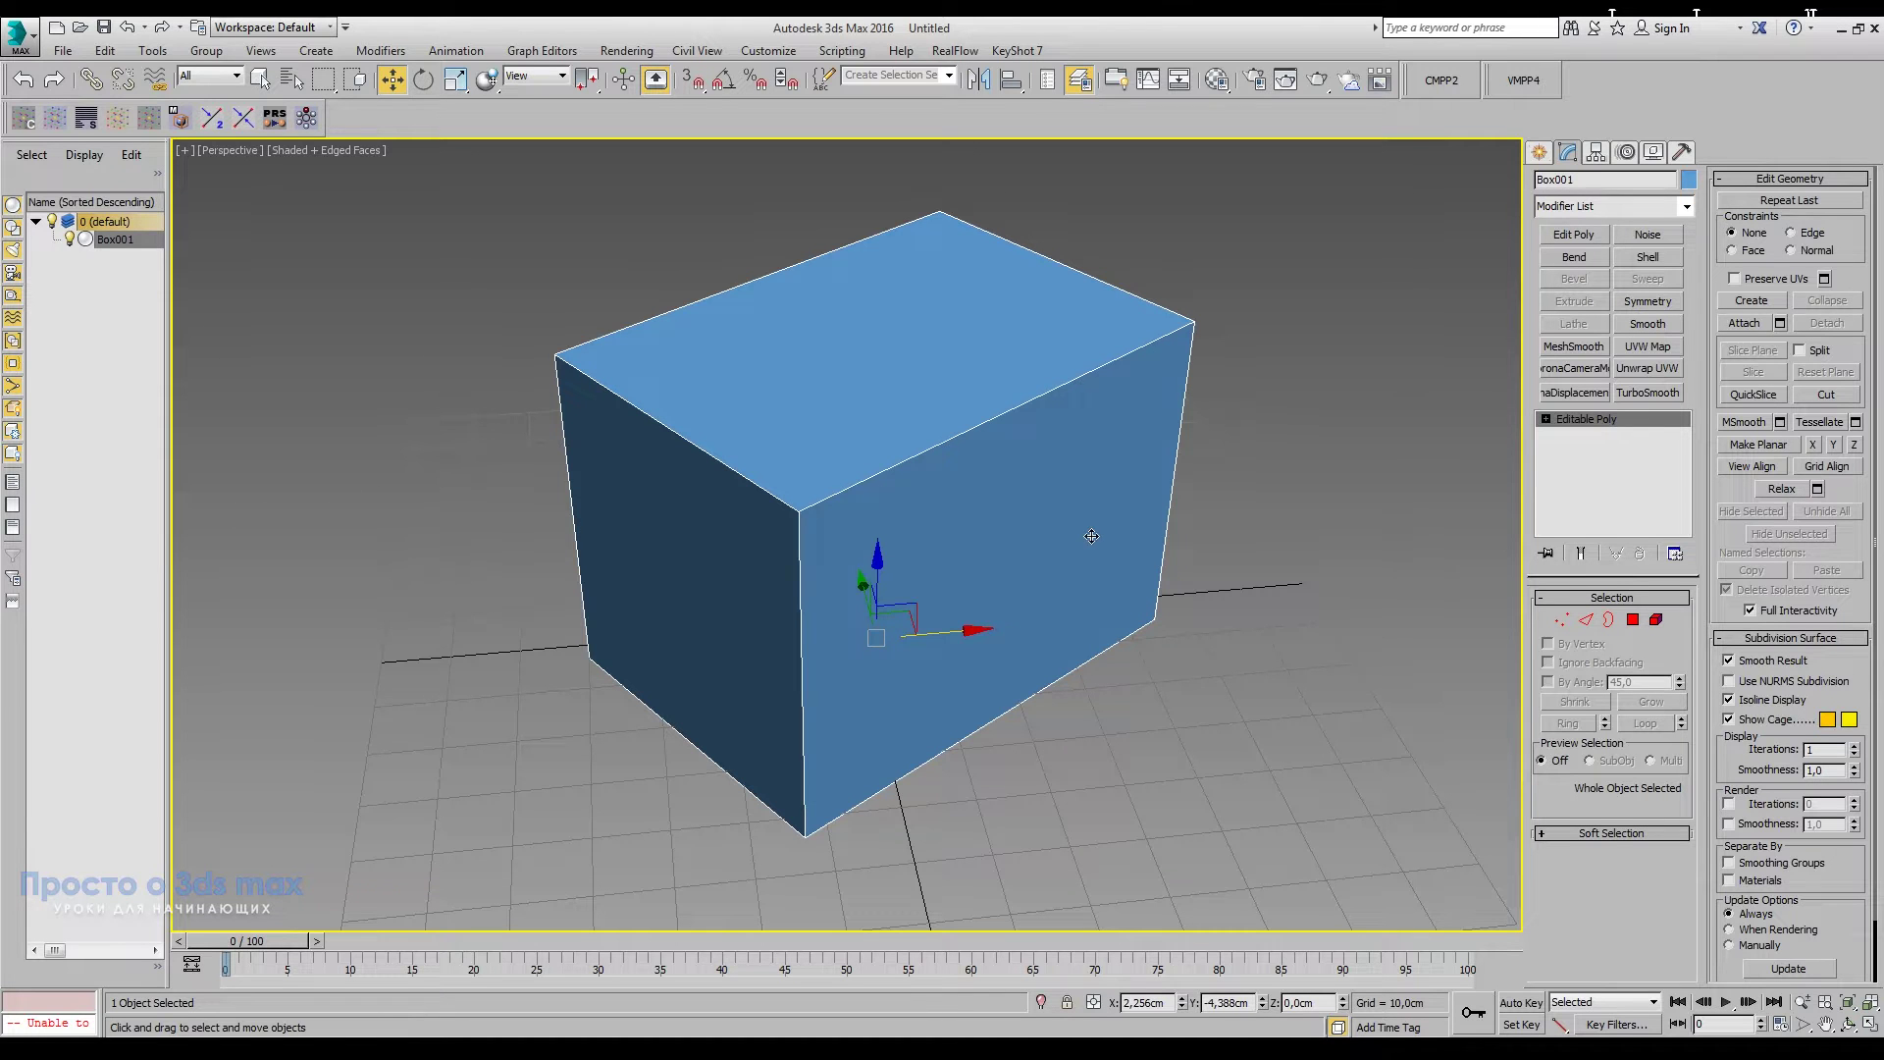
{"action": "mouse_move", "coordinate": [1016, 527]}
{"action": "middle_mouse_down", "text": "alt"}
{"action": "mouse_move", "coordinate": [996, 574]}
{"action": "mouse_move", "coordinate": [986, 550]}
{"action": "mouse_move", "coordinate": [1057, 547]}
{"action": "middle_mouse_up", "text": "alt"}
{"action": "mouse_move", "coordinate": [1019, 721]}
{"action": "middle_mouse_down", "text": "alt"}
{"action": "mouse_move", "coordinate": [952, 708]}
{"action": "mouse_move", "coordinate": [936, 737]}
{"action": "mouse_move", "coordinate": [980, 749]}
{"action": "mouse_move", "coordinate": [986, 731]}
{"action": "mouse_move", "coordinate": [809, 726]}
{"action": "mouse_move", "coordinate": [837, 744]}
{"action": "middle_mouse_up", "text": "alt"}
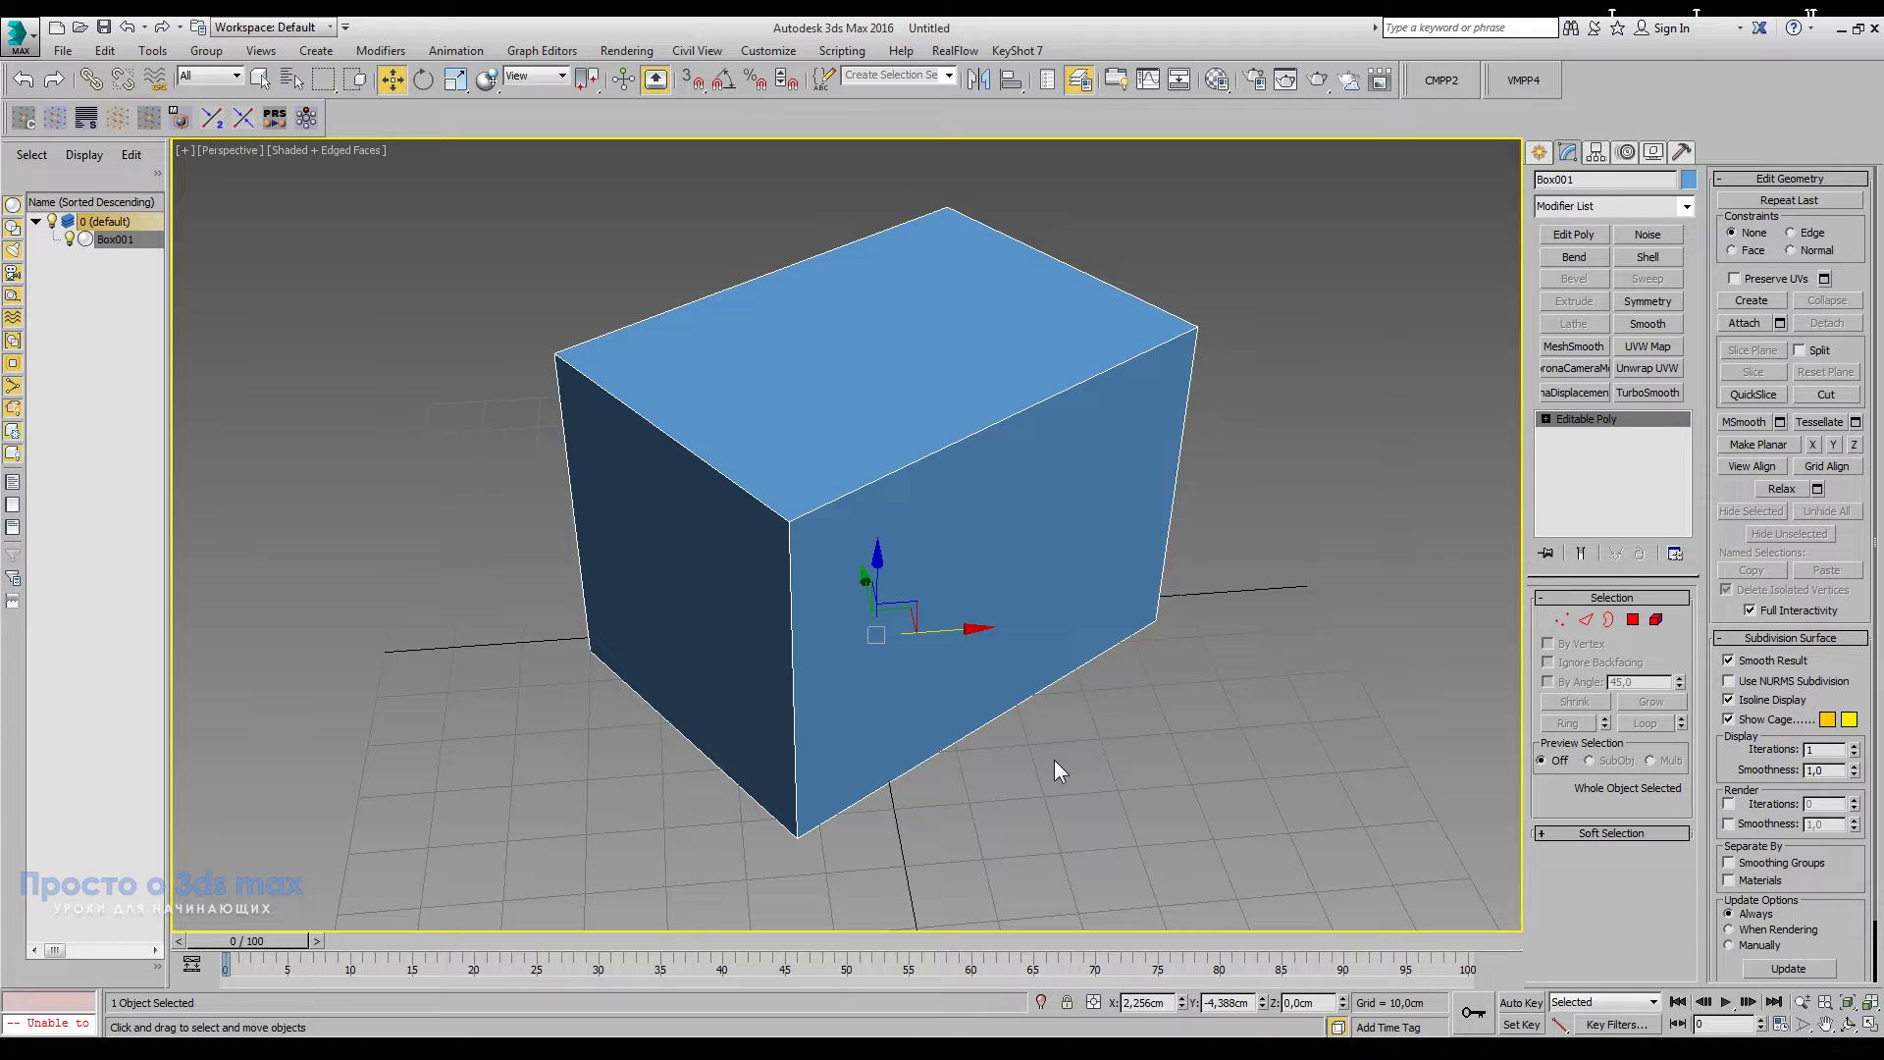
{"action": "mouse_move", "coordinate": [1054, 759]}
{"action": "middle_mouse_down", "text": "alt"}
{"action": "mouse_move", "coordinate": [980, 728]}
{"action": "mouse_move", "coordinate": [1164, 699]}
{"action": "mouse_move", "coordinate": [1052, 766]}
{"action": "middle_mouse_up", "text": "alt"}
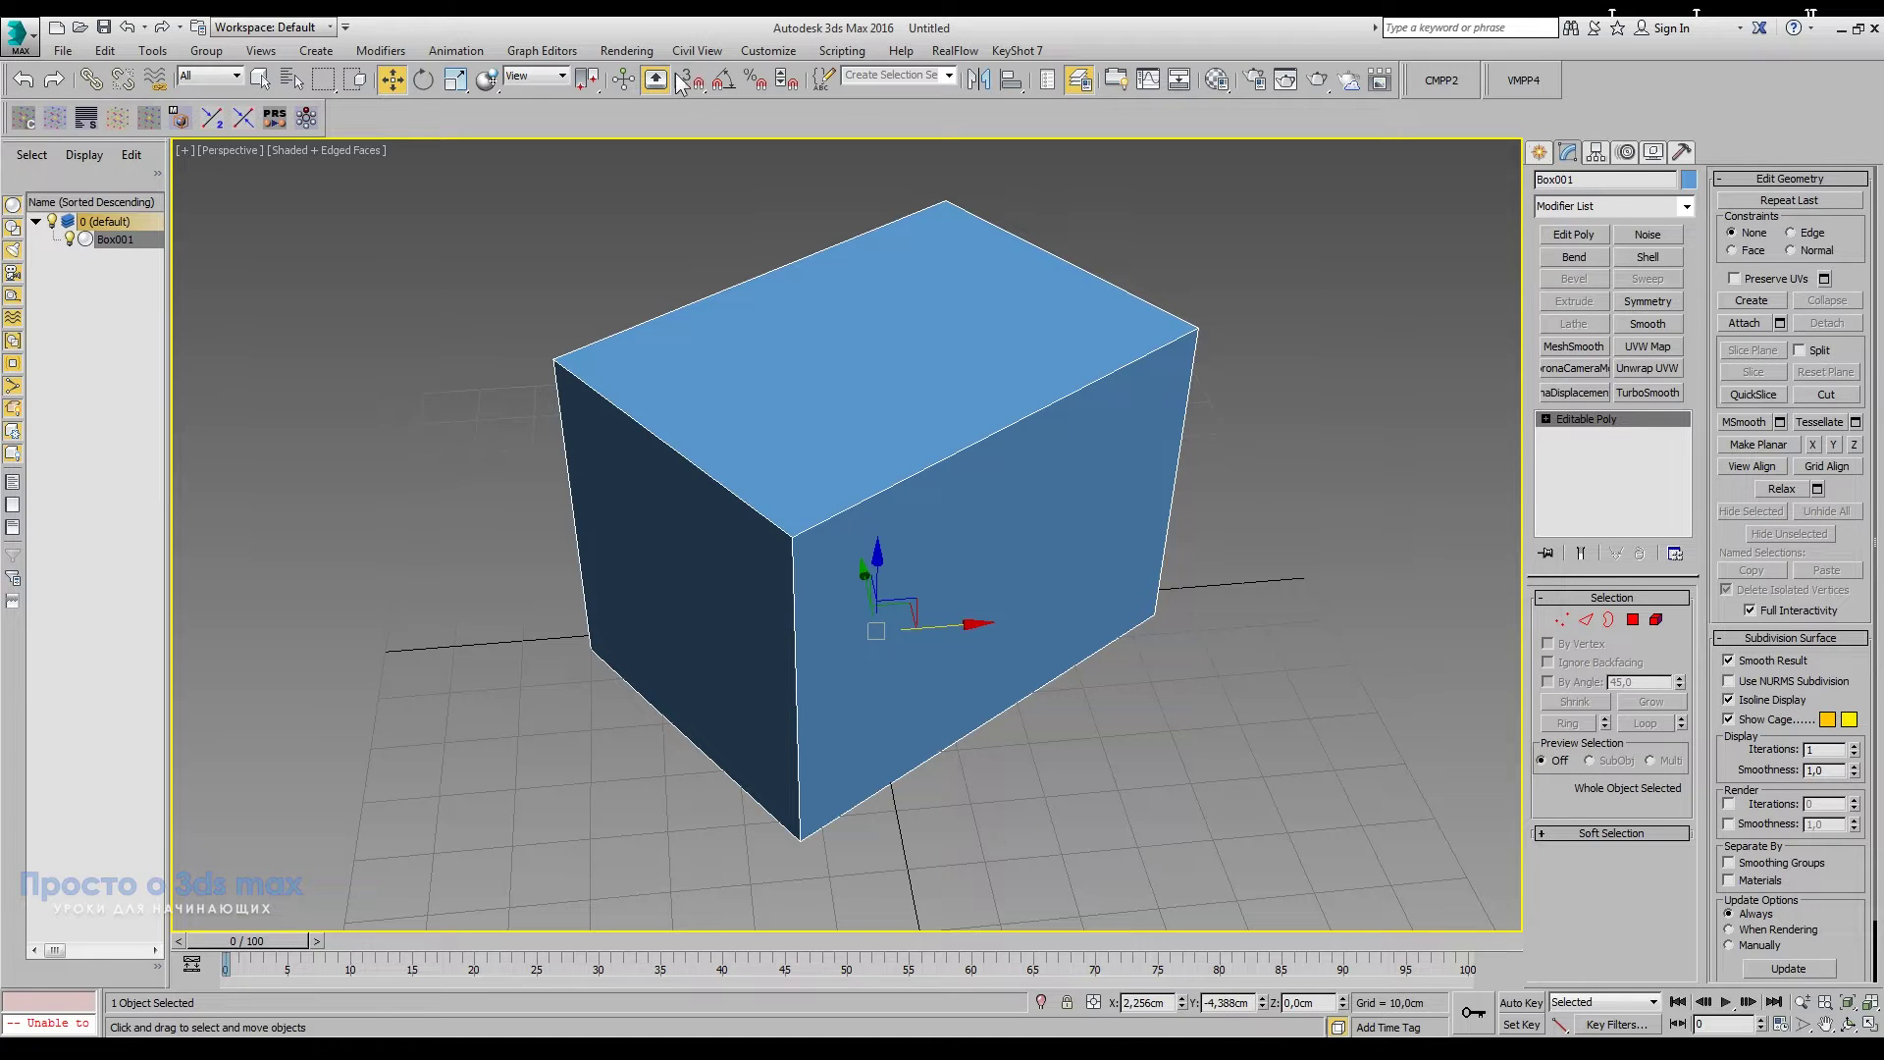
Step: Turn on 3D Snap and enable 'Activate grids when created' under User Grids
{"action": "left_click", "coordinate": [705, 82]}
{"action": "right_click", "coordinate": [693, 86]}
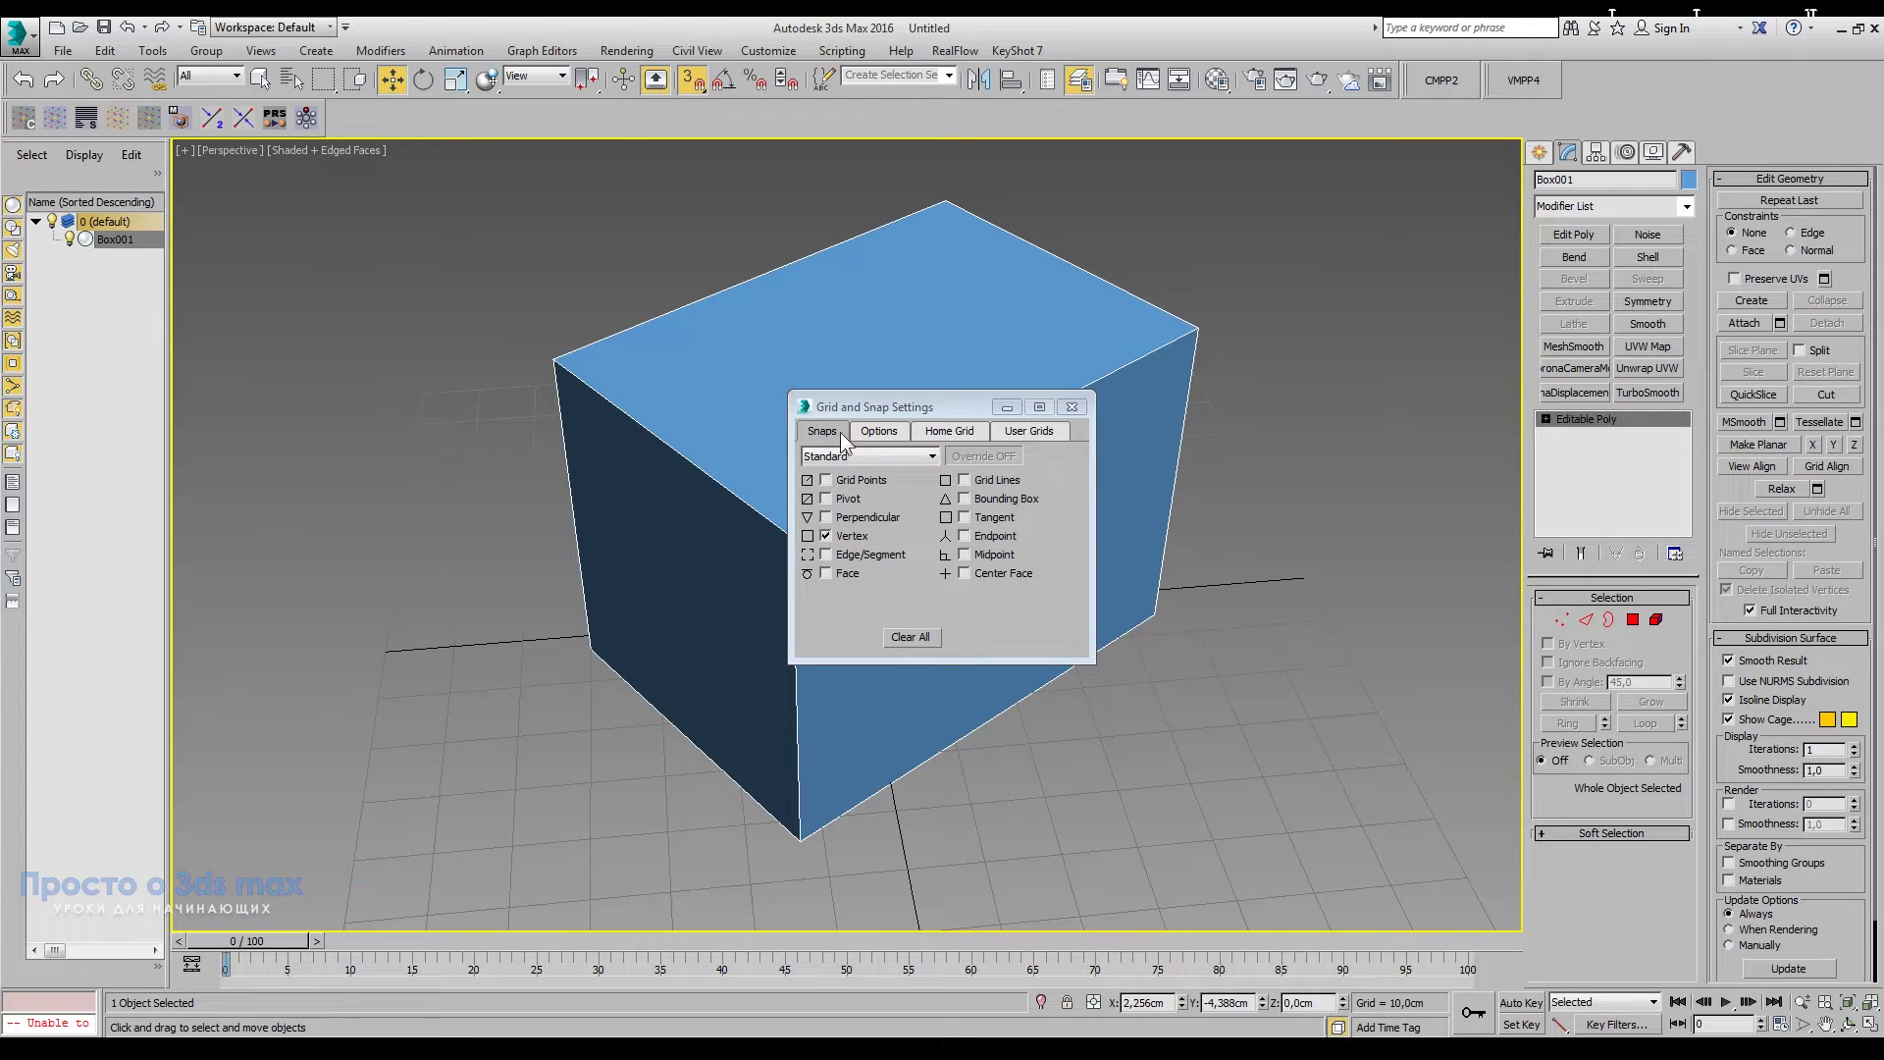
{"action": "left_click", "coordinate": [1026, 432]}
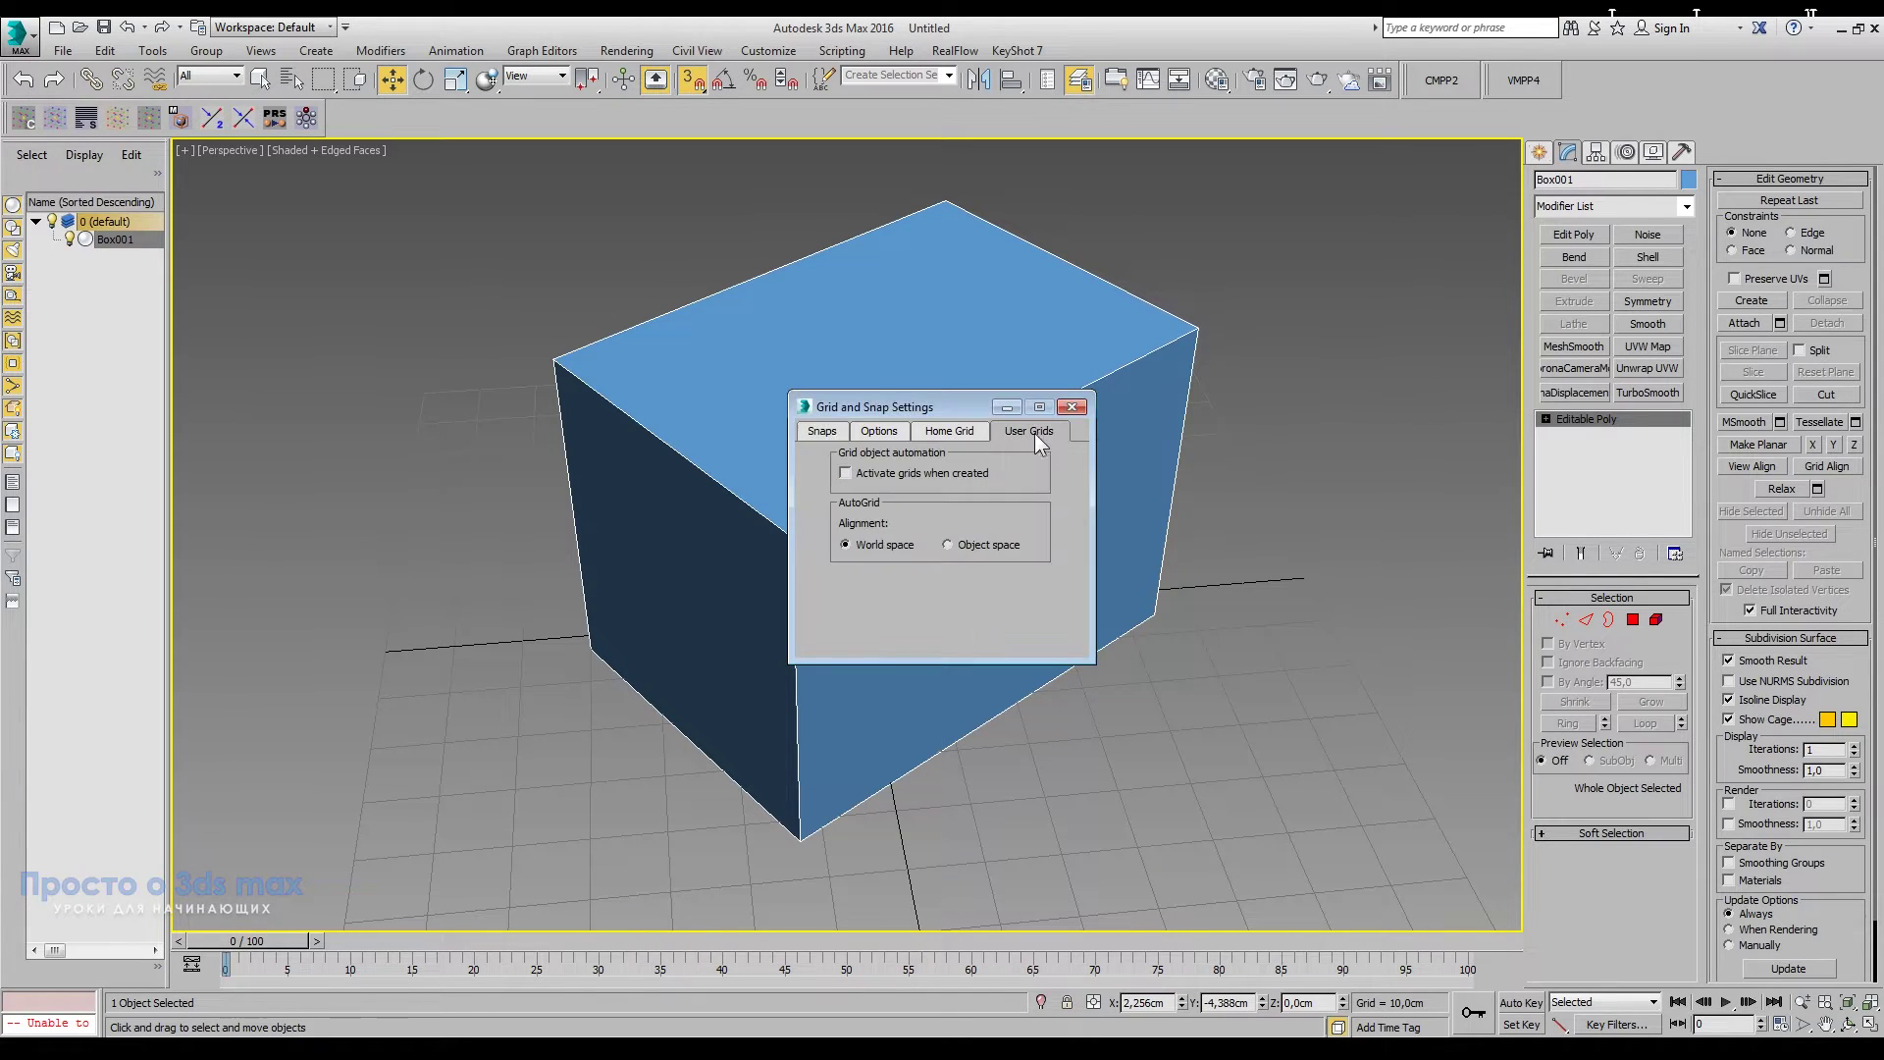
{"action": "left_click_drag", "start_coordinate": [971, 407], "coordinate": [993, 399]}
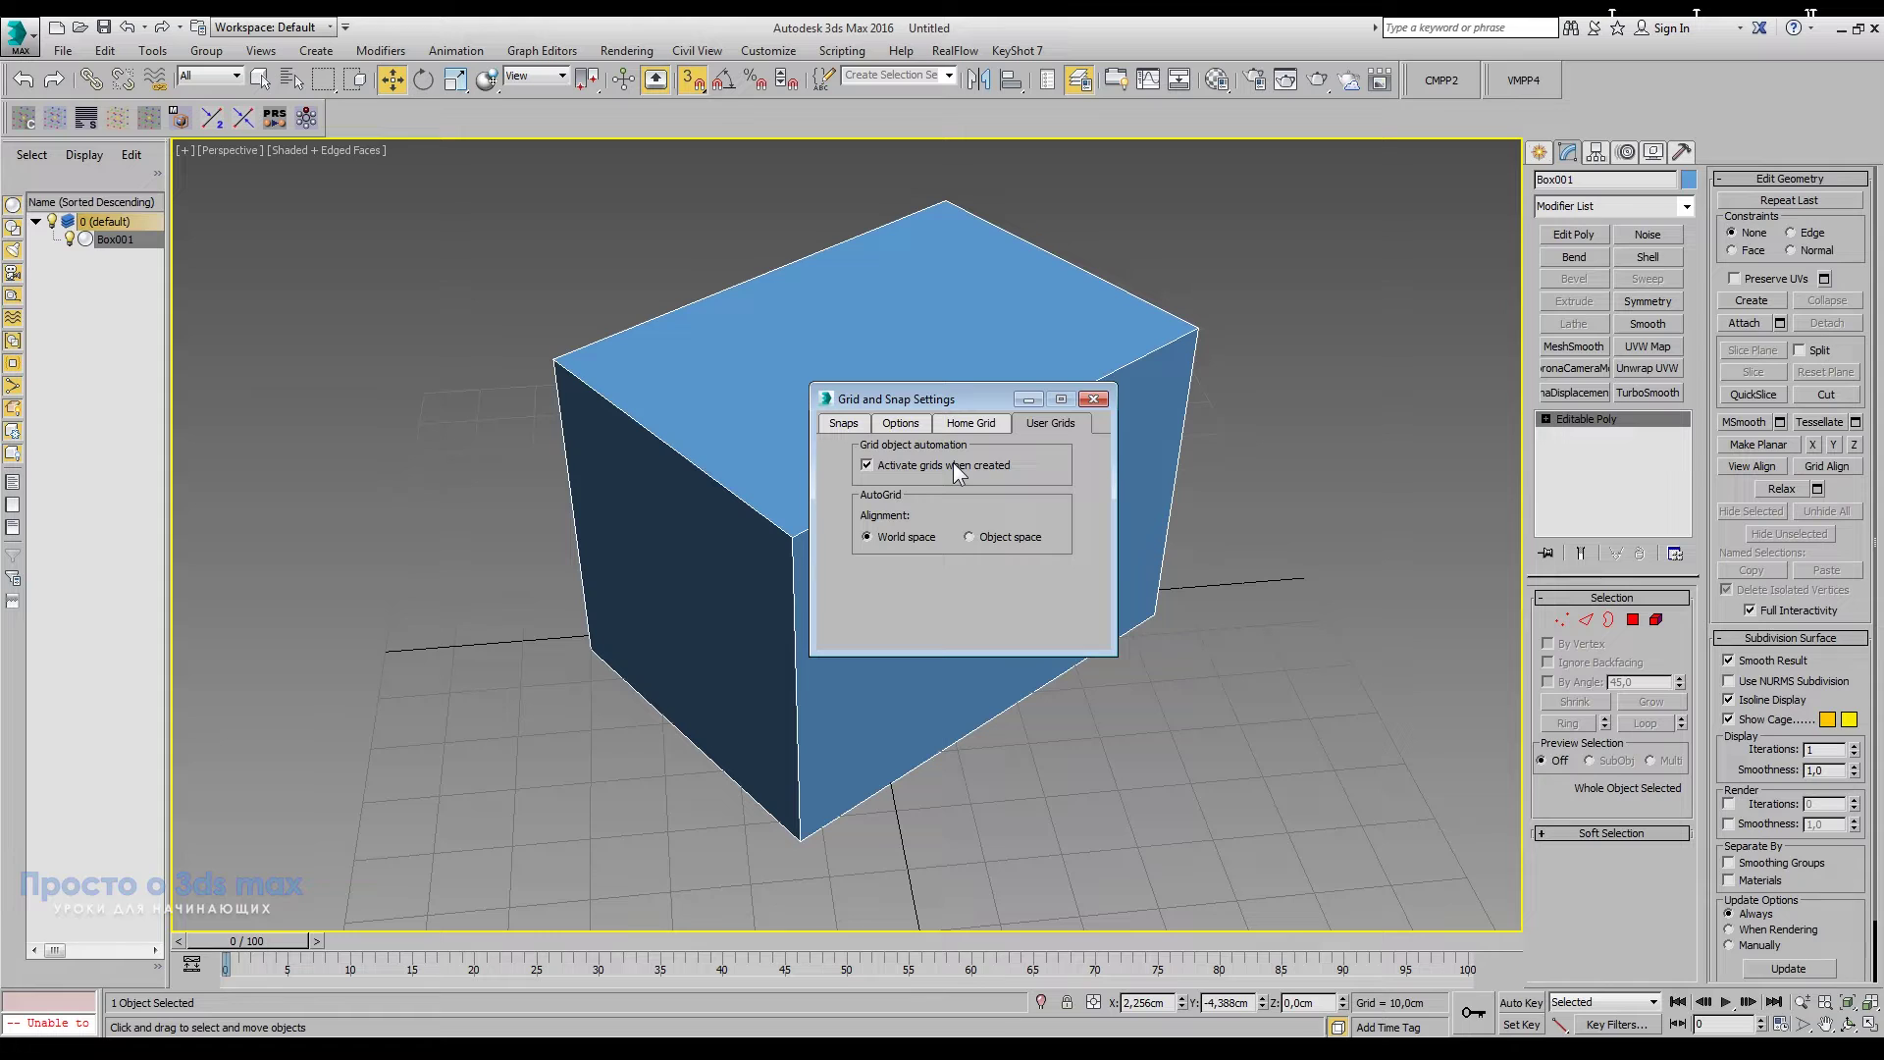
{"action": "left_click", "coordinate": [1088, 400]}
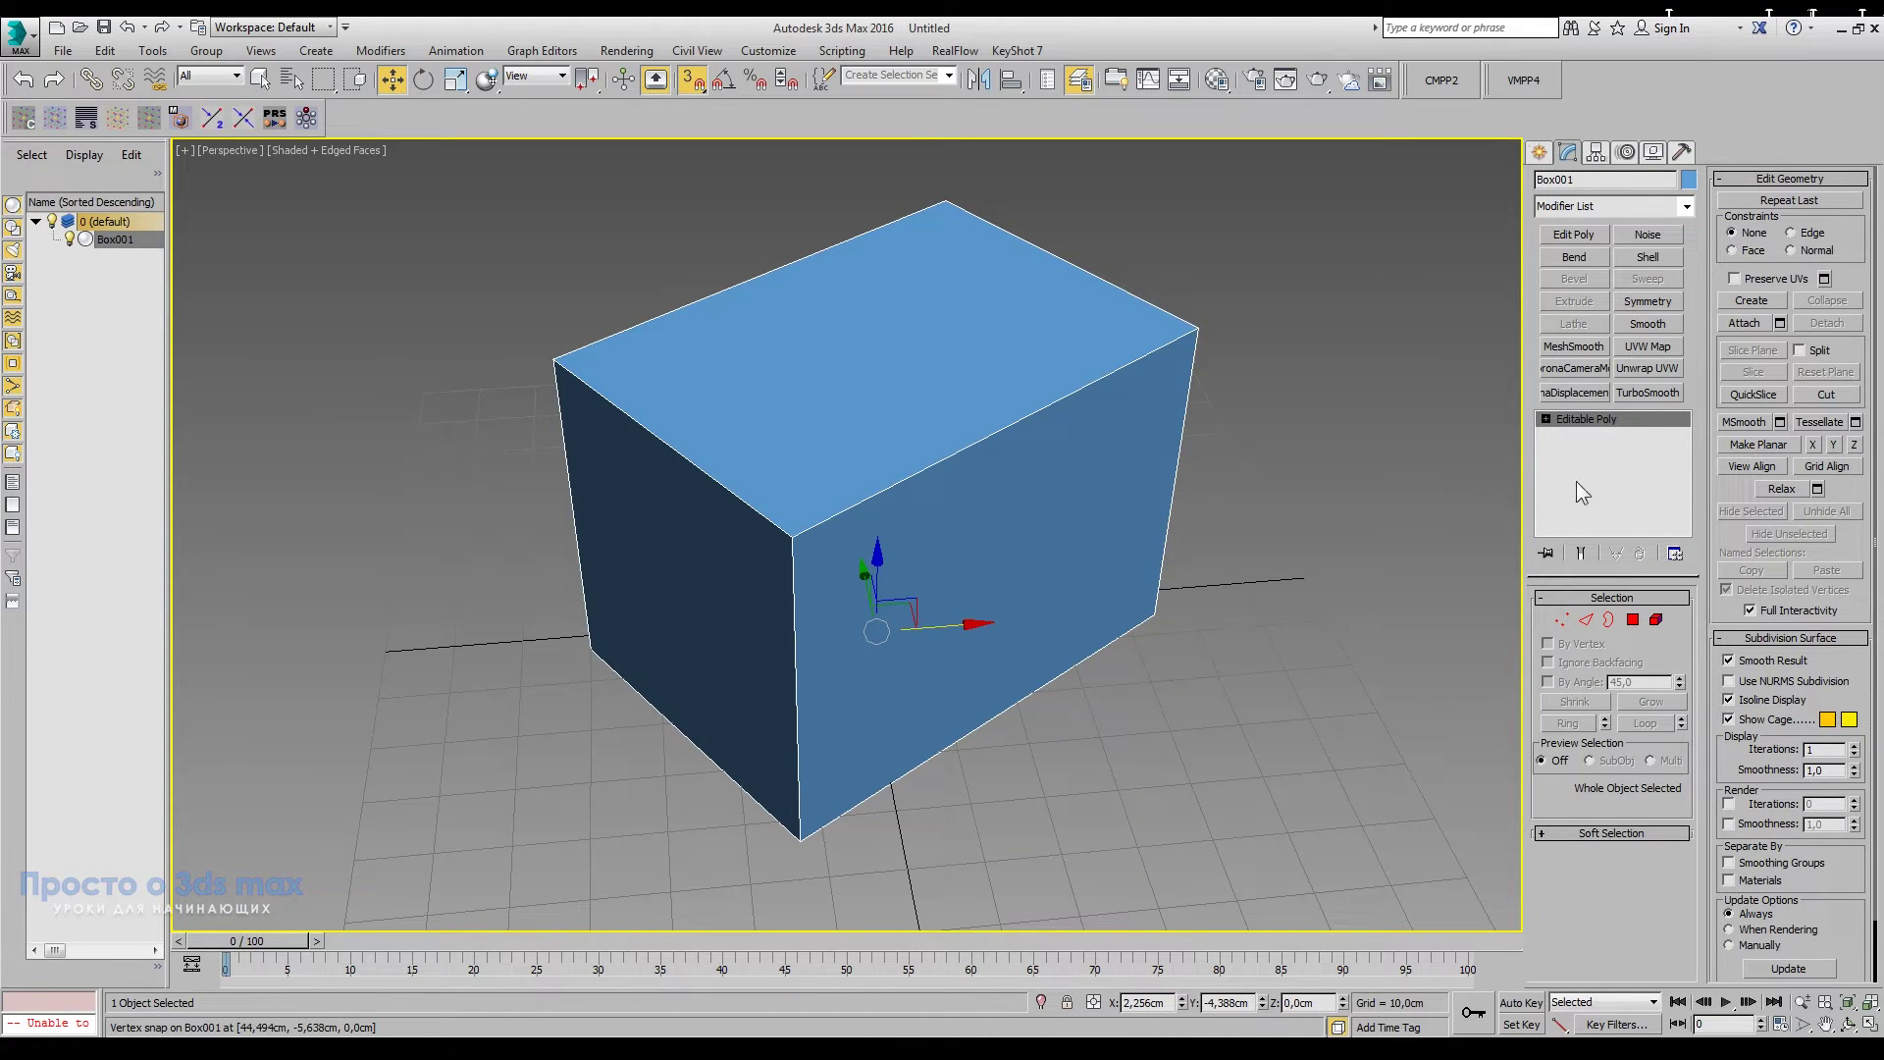
Step: Start a Grid helper from Create > Helpers with AutoGrid checked
{"action": "left_click", "coordinate": [1540, 153]}
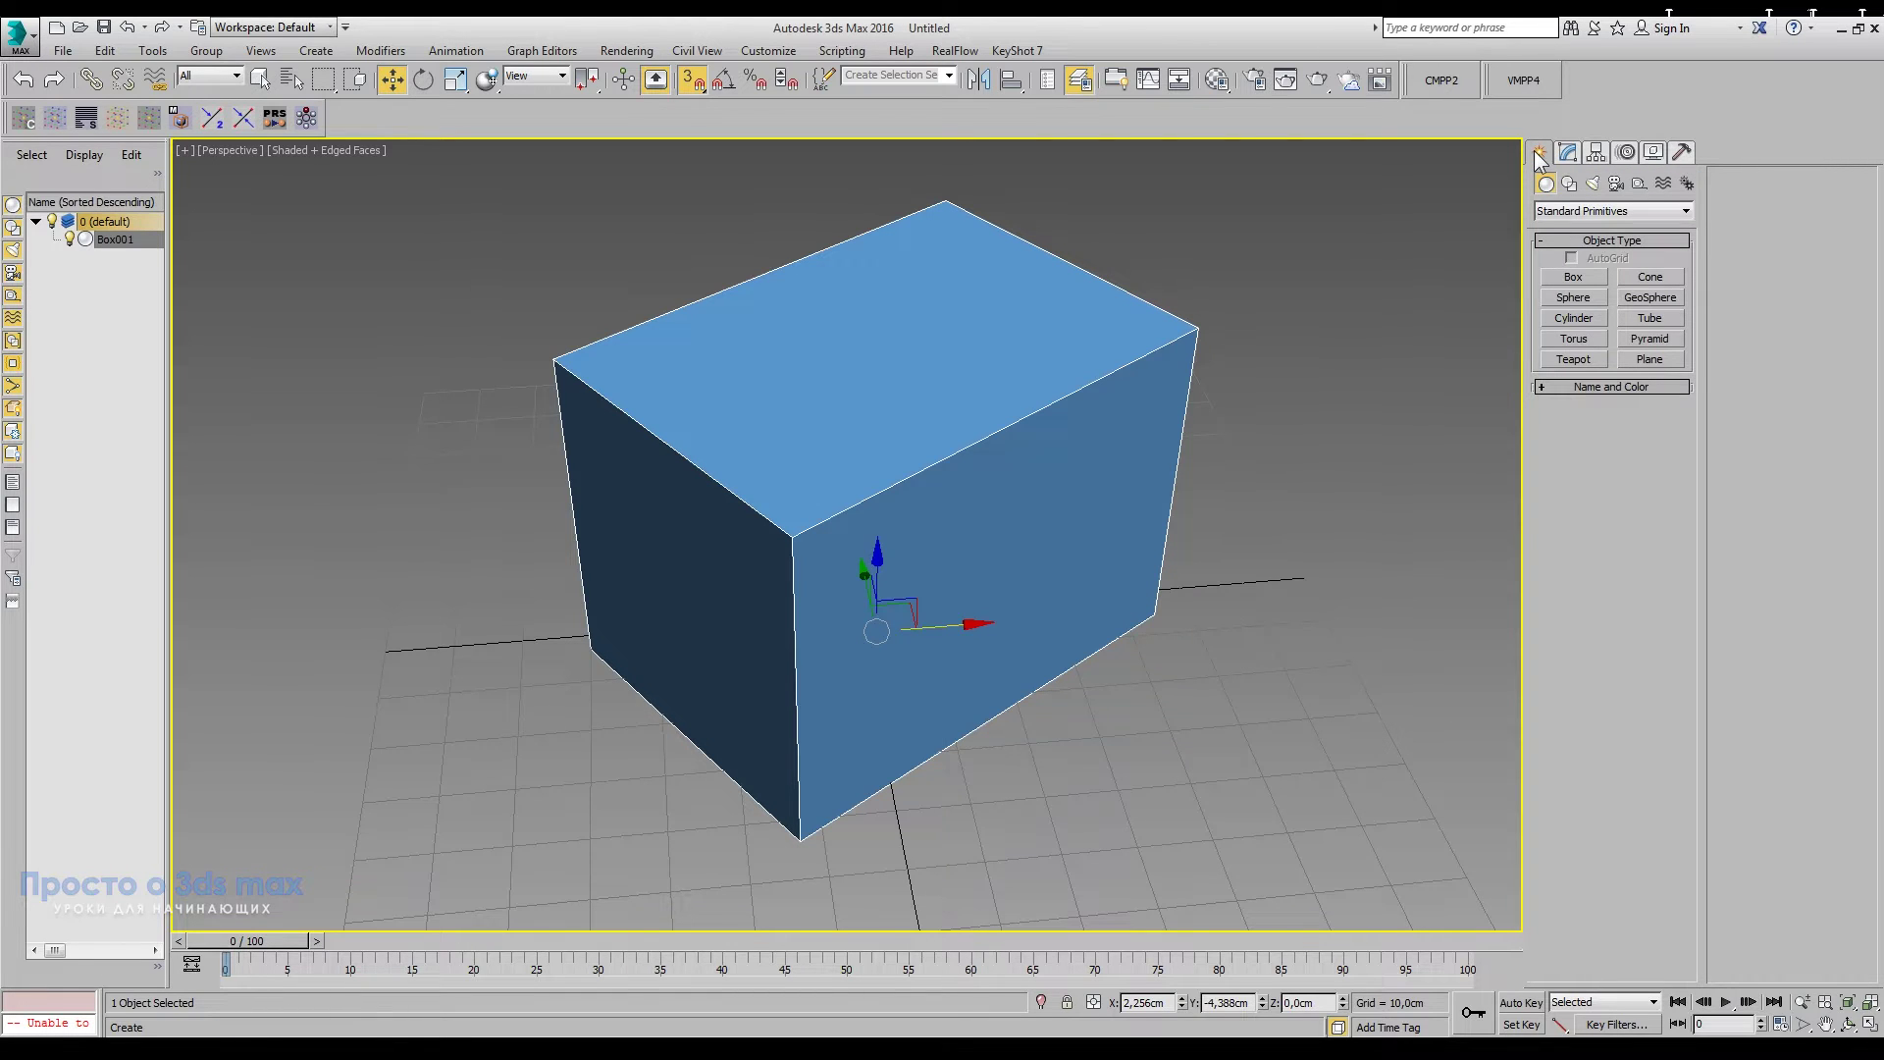
{"action": "left_click", "coordinate": [1639, 185]}
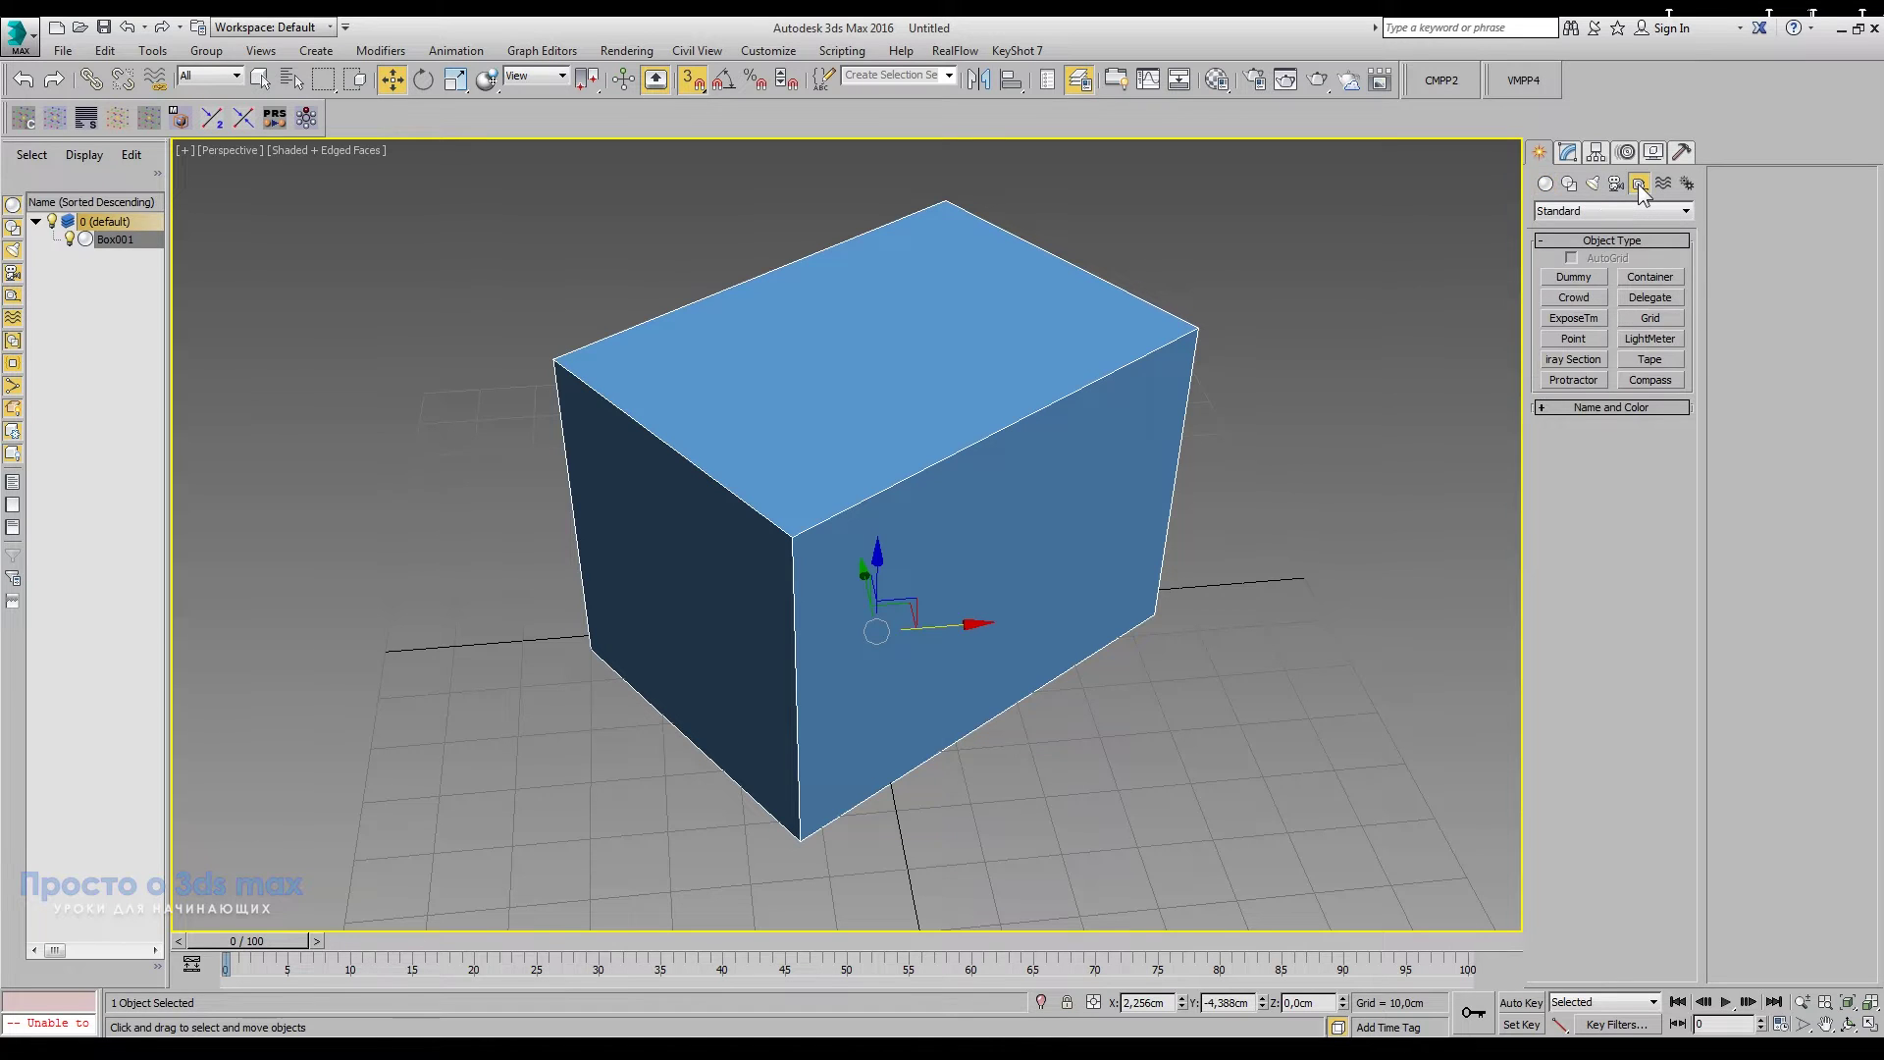
{"action": "left_click", "coordinate": [1664, 322]}
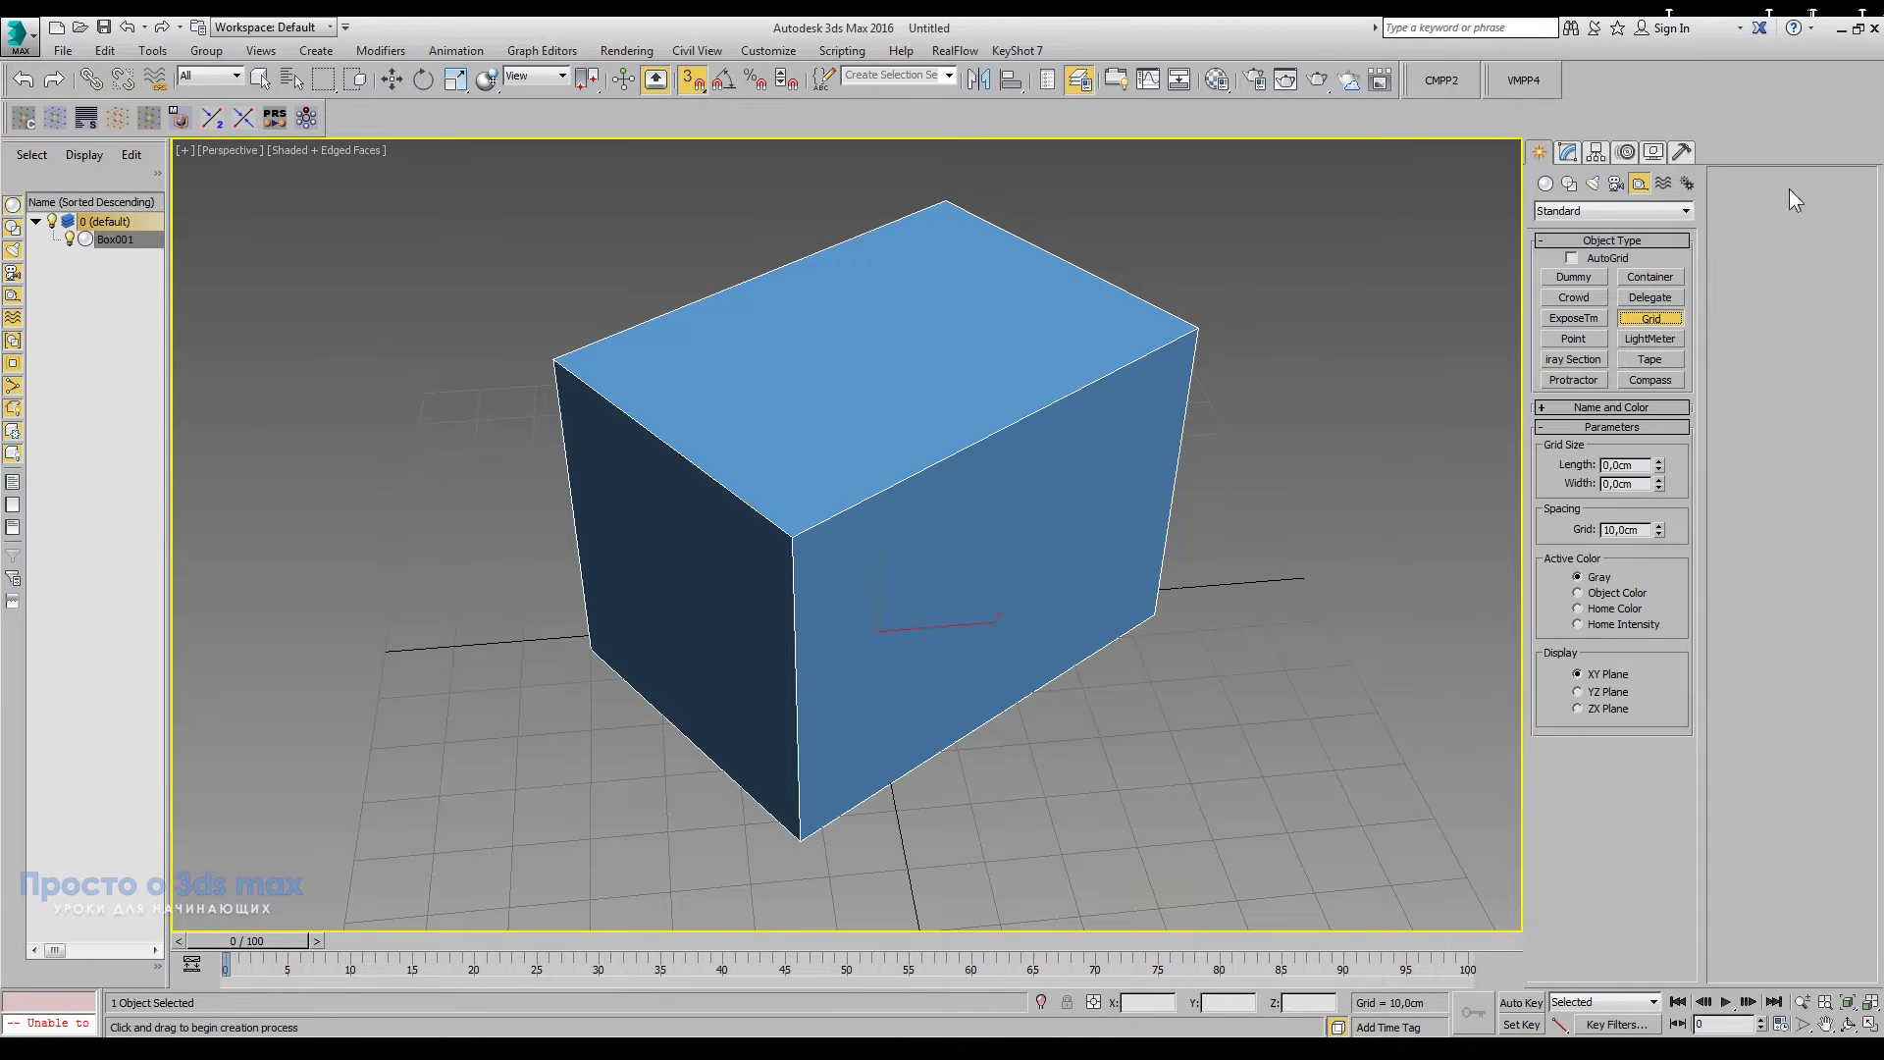
{"action": "left_click", "coordinate": [1573, 258]}
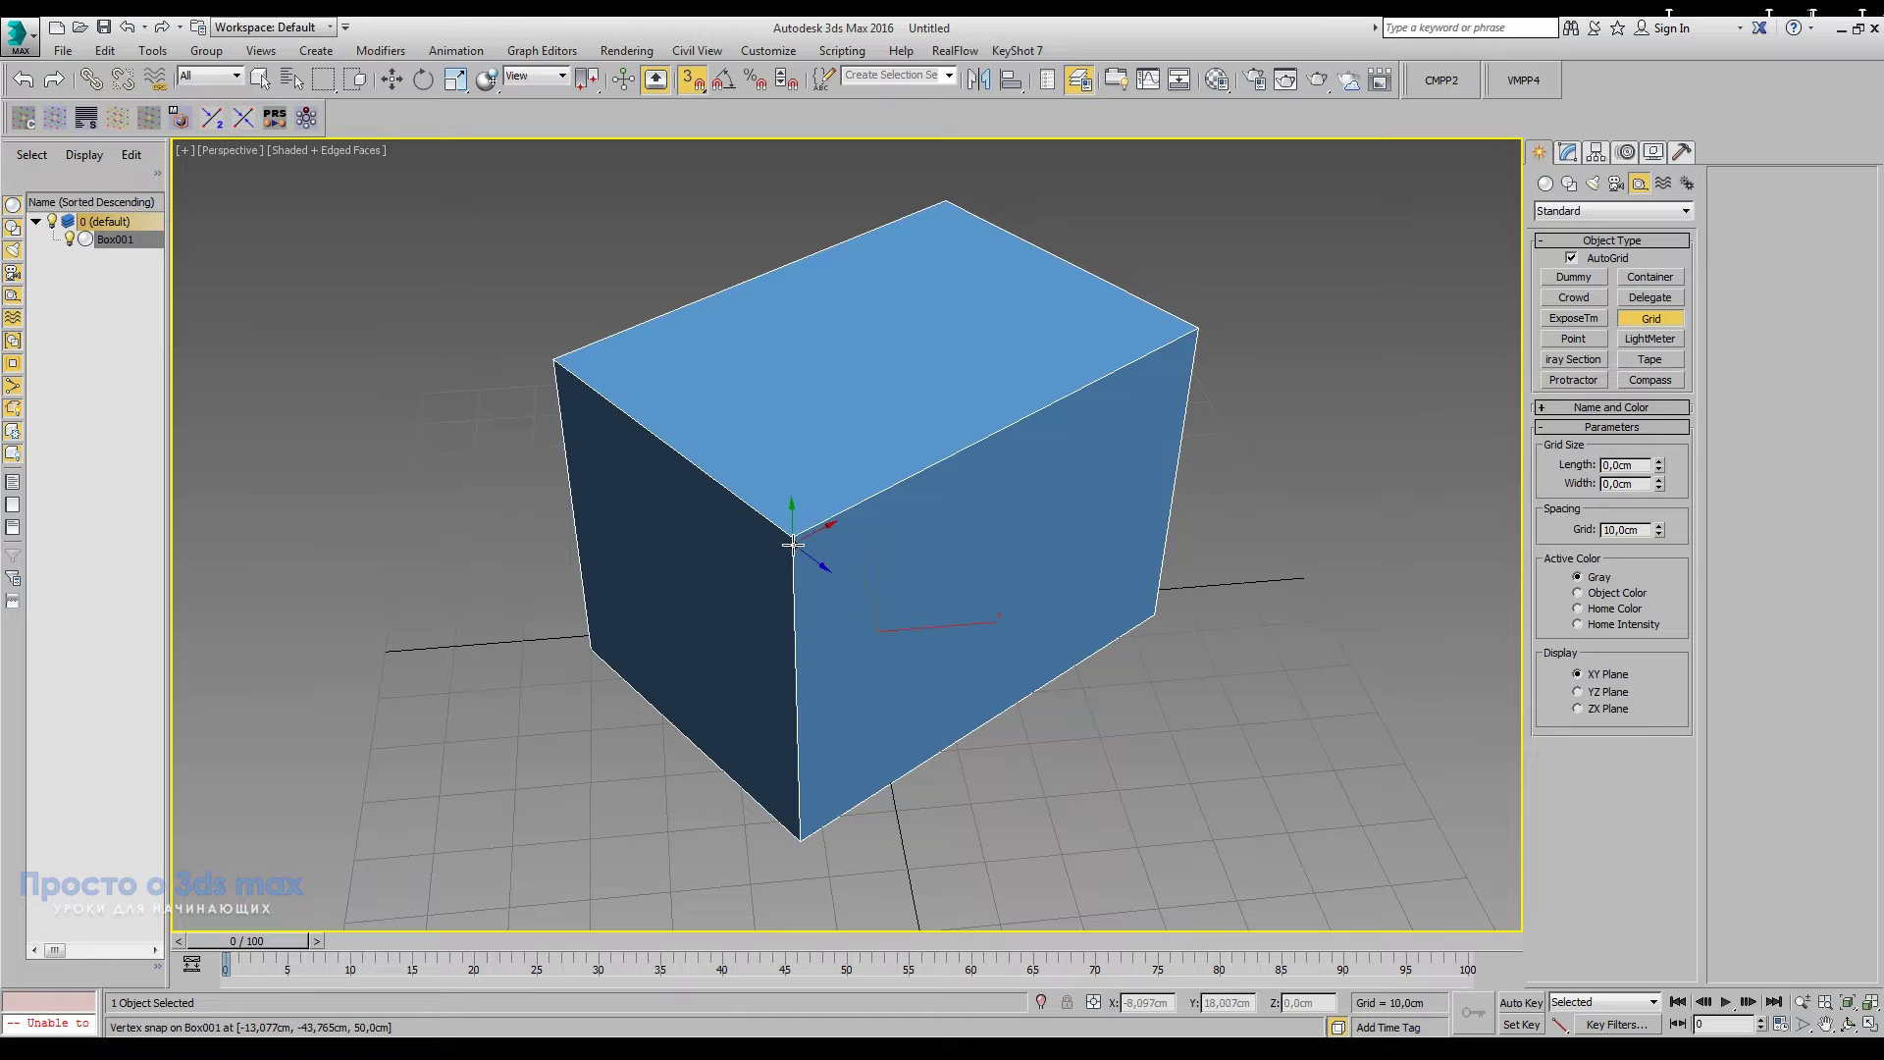
Step: Draw a 50 × 69.052 cm grid on the box's front face, then turn 3D Snap off
{"action": "mouse_move", "coordinate": [791, 535]}
{"action": "left_mouse_down"}
{"action": "mouse_move", "coordinate": [837, 533]}
{"action": "mouse_move", "coordinate": [1082, 640]}
{"action": "mouse_move", "coordinate": [1157, 639]}
{"action": "mouse_move", "coordinate": [1153, 624]}
{"action": "left_mouse_up"}
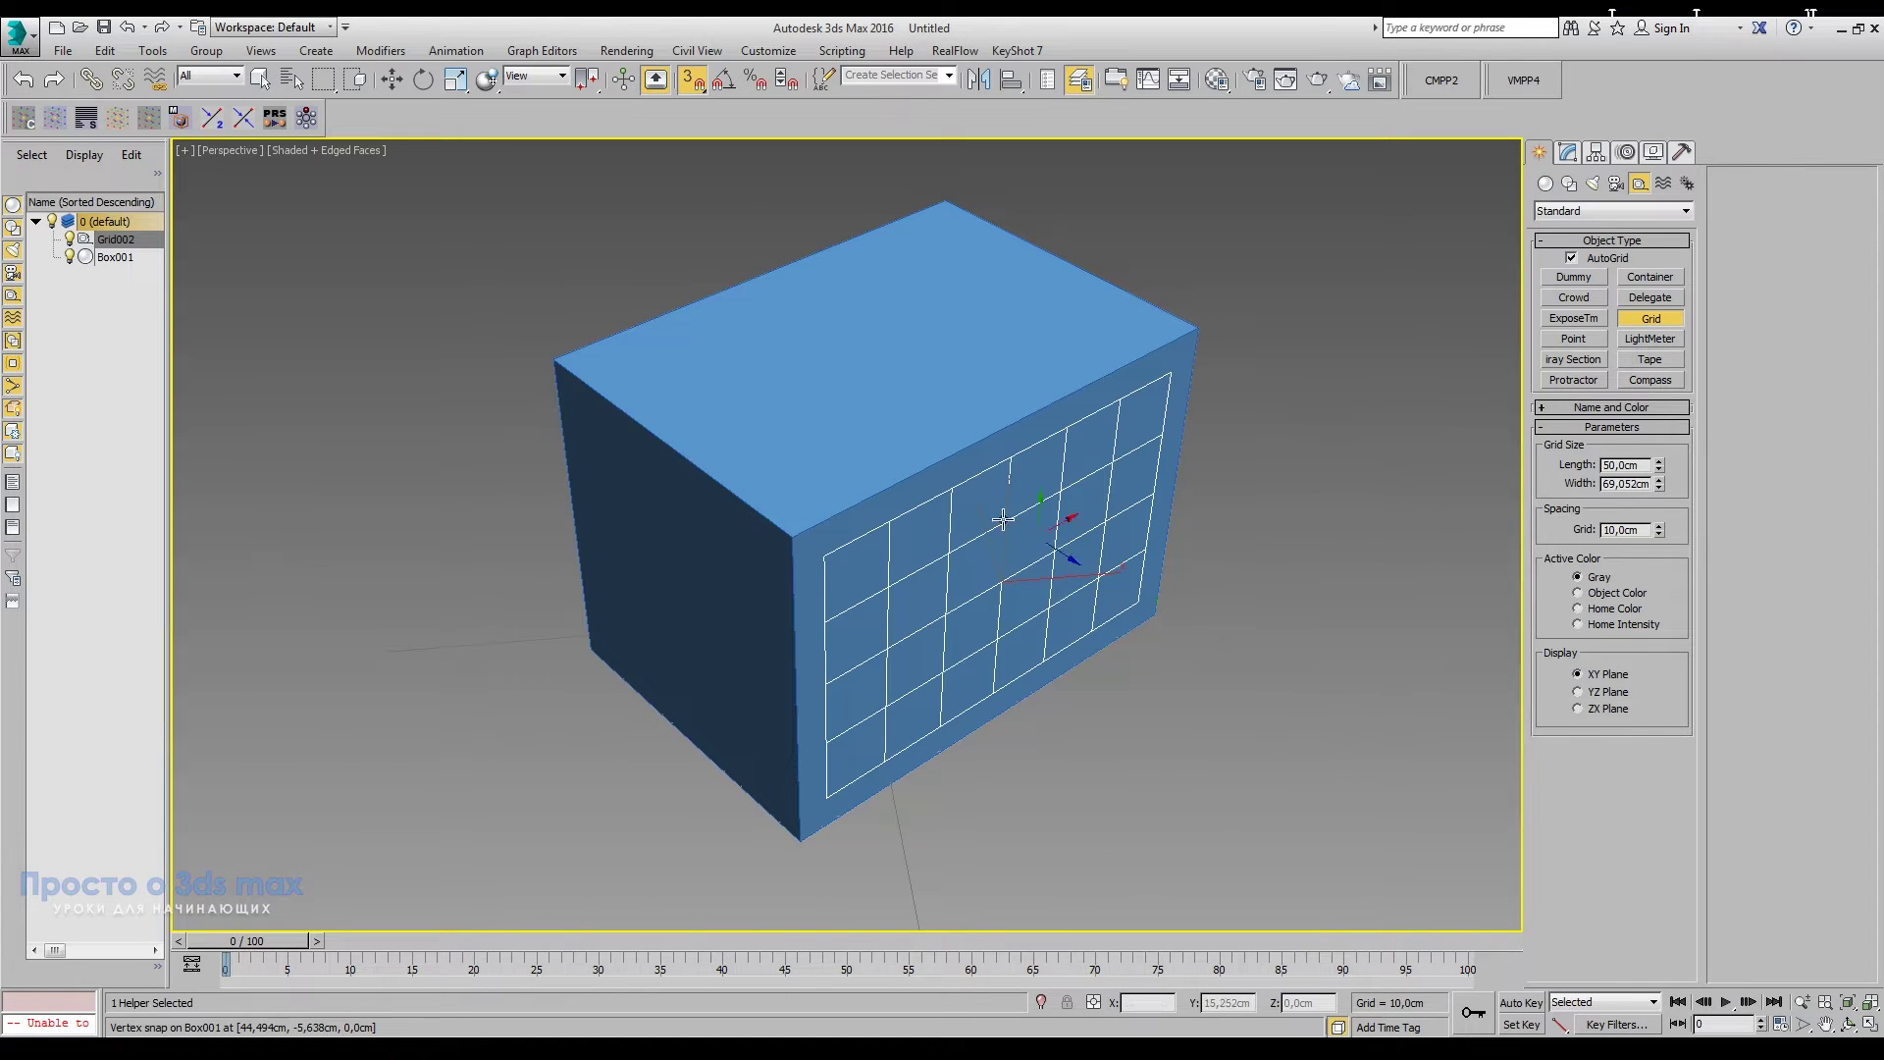
{"action": "left_click", "coordinate": [691, 83]}
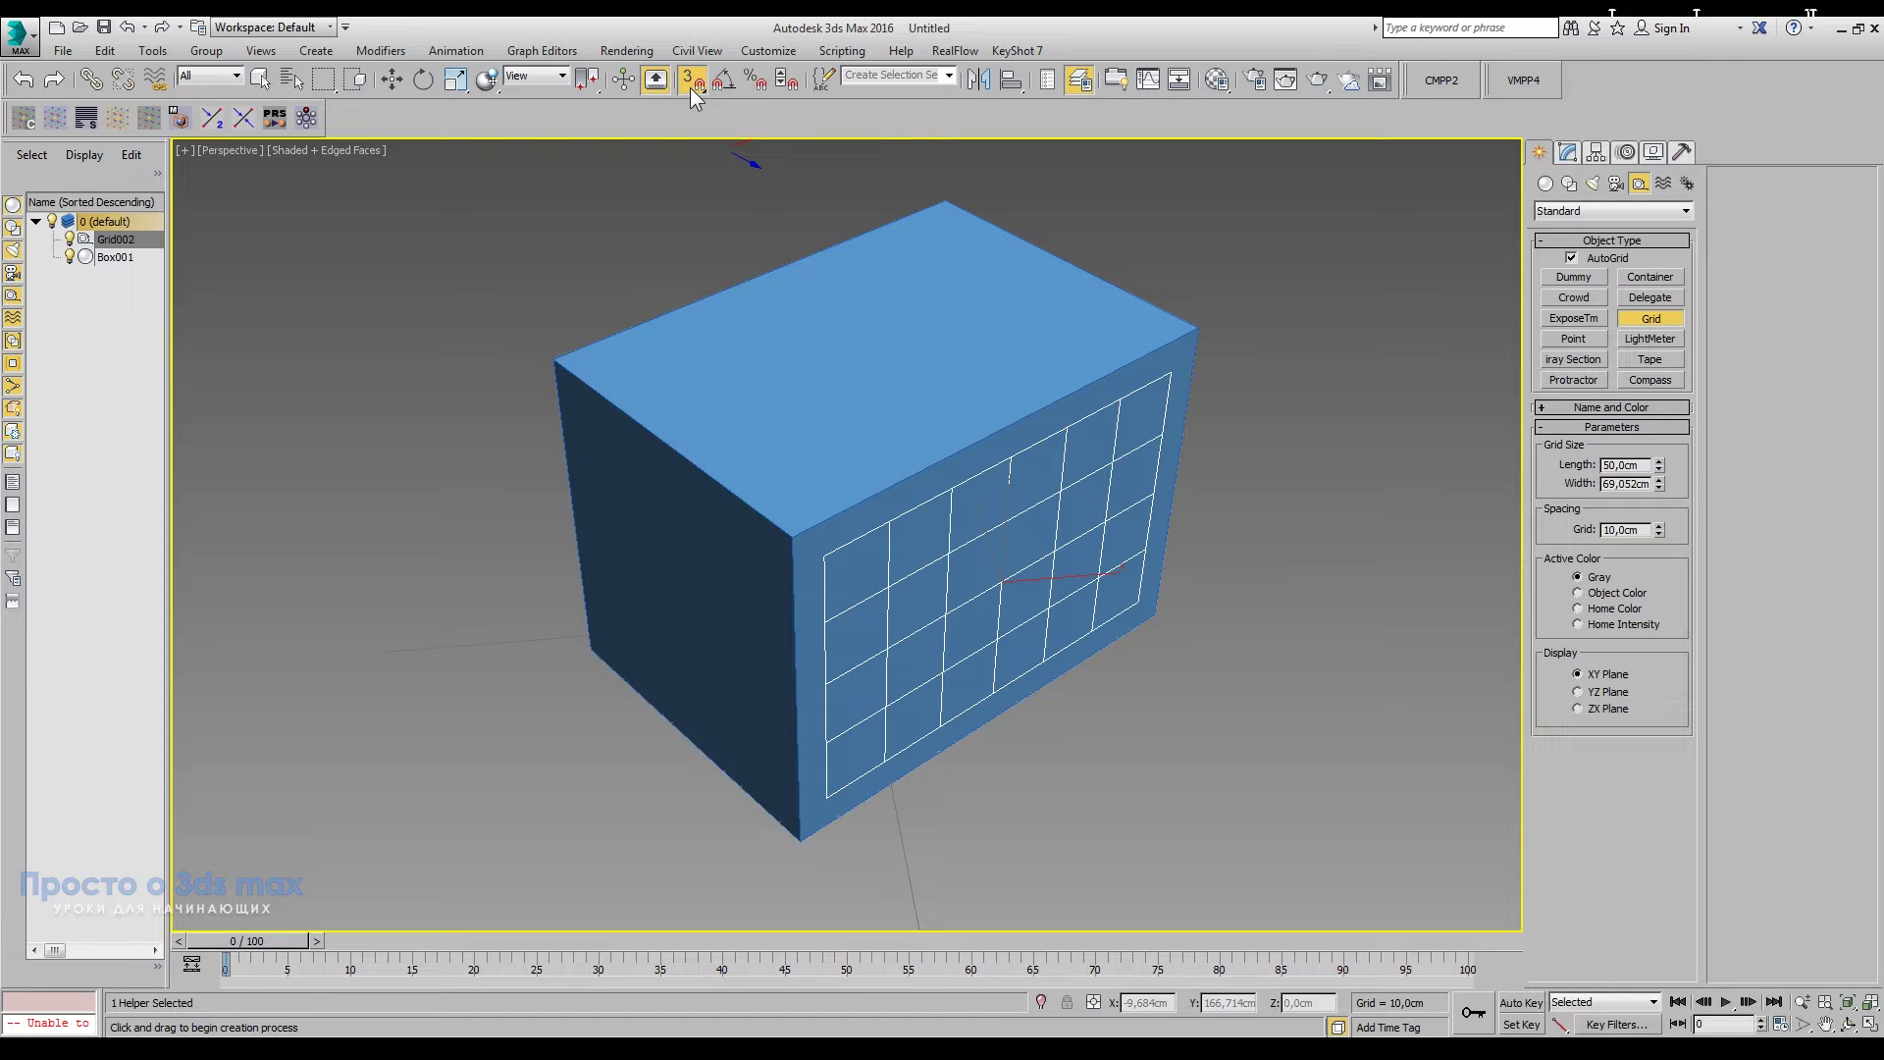
{"action": "left_click", "coordinate": [896, 618]}
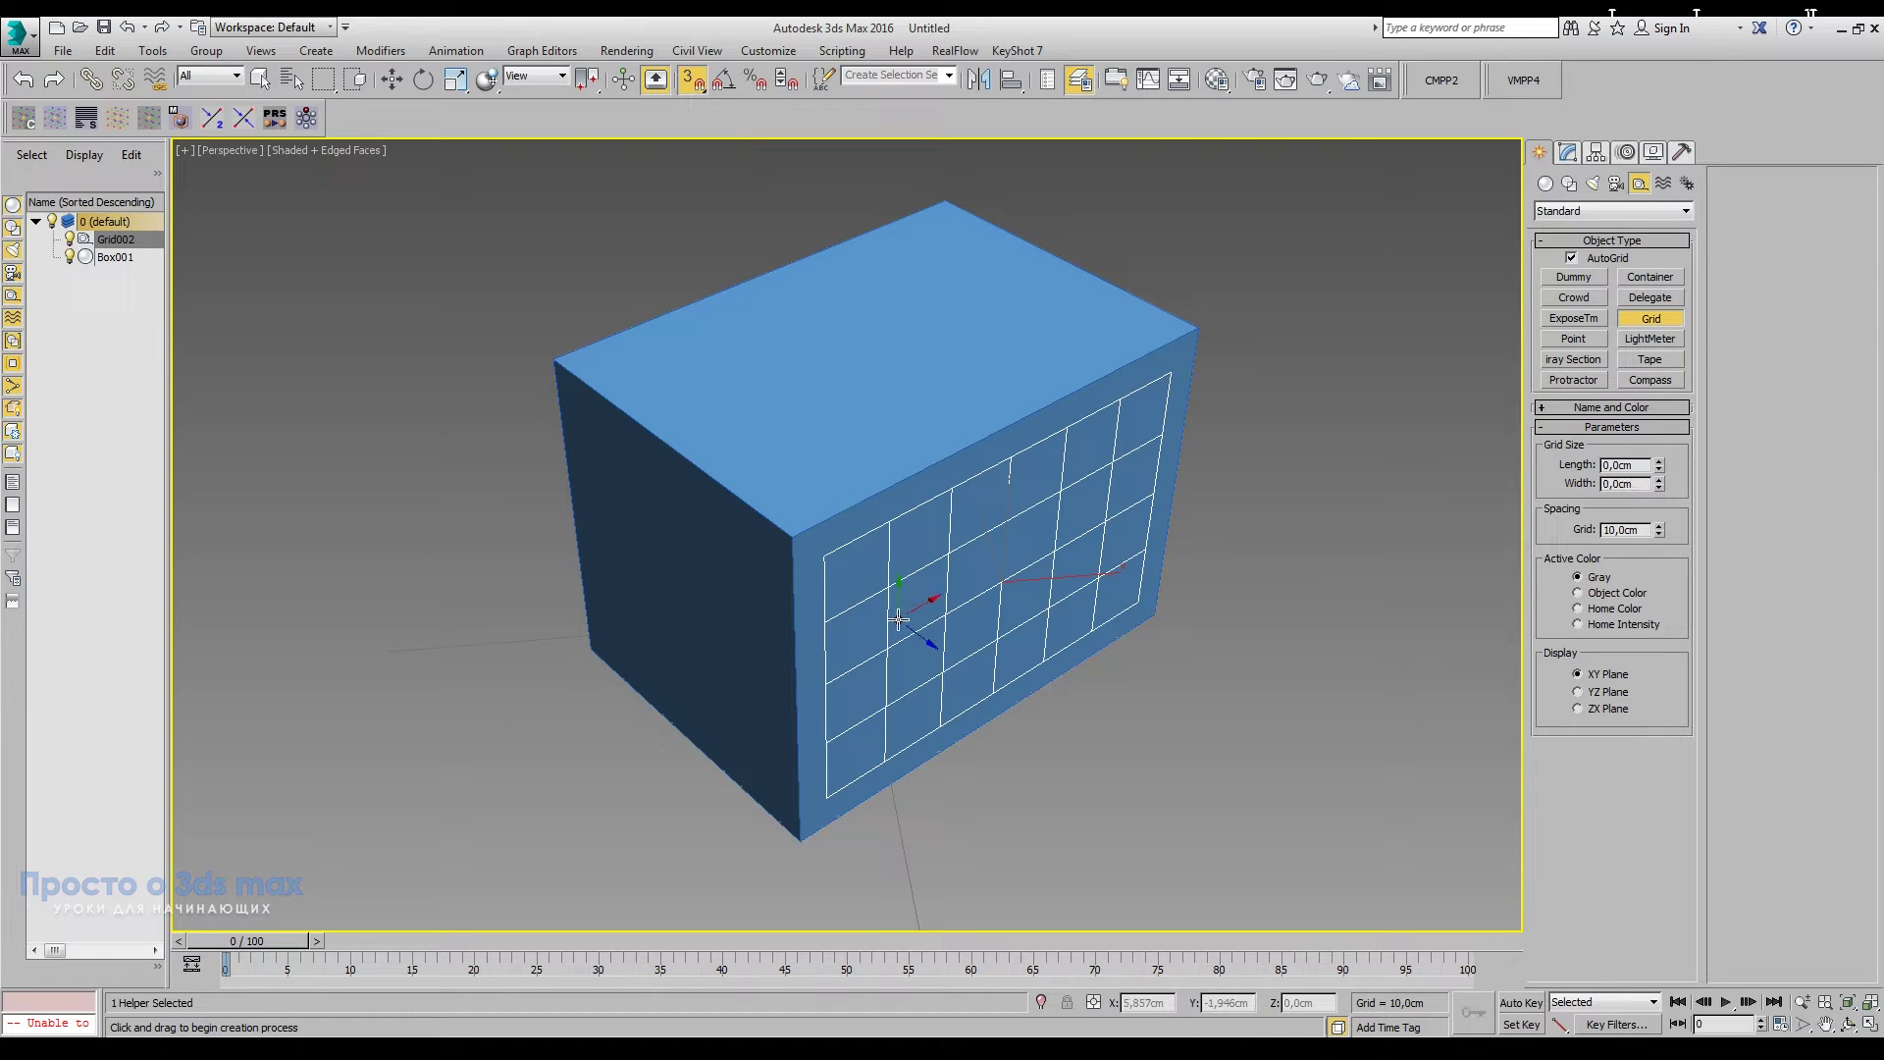
{"action": "left_click", "coordinate": [239, 153]}
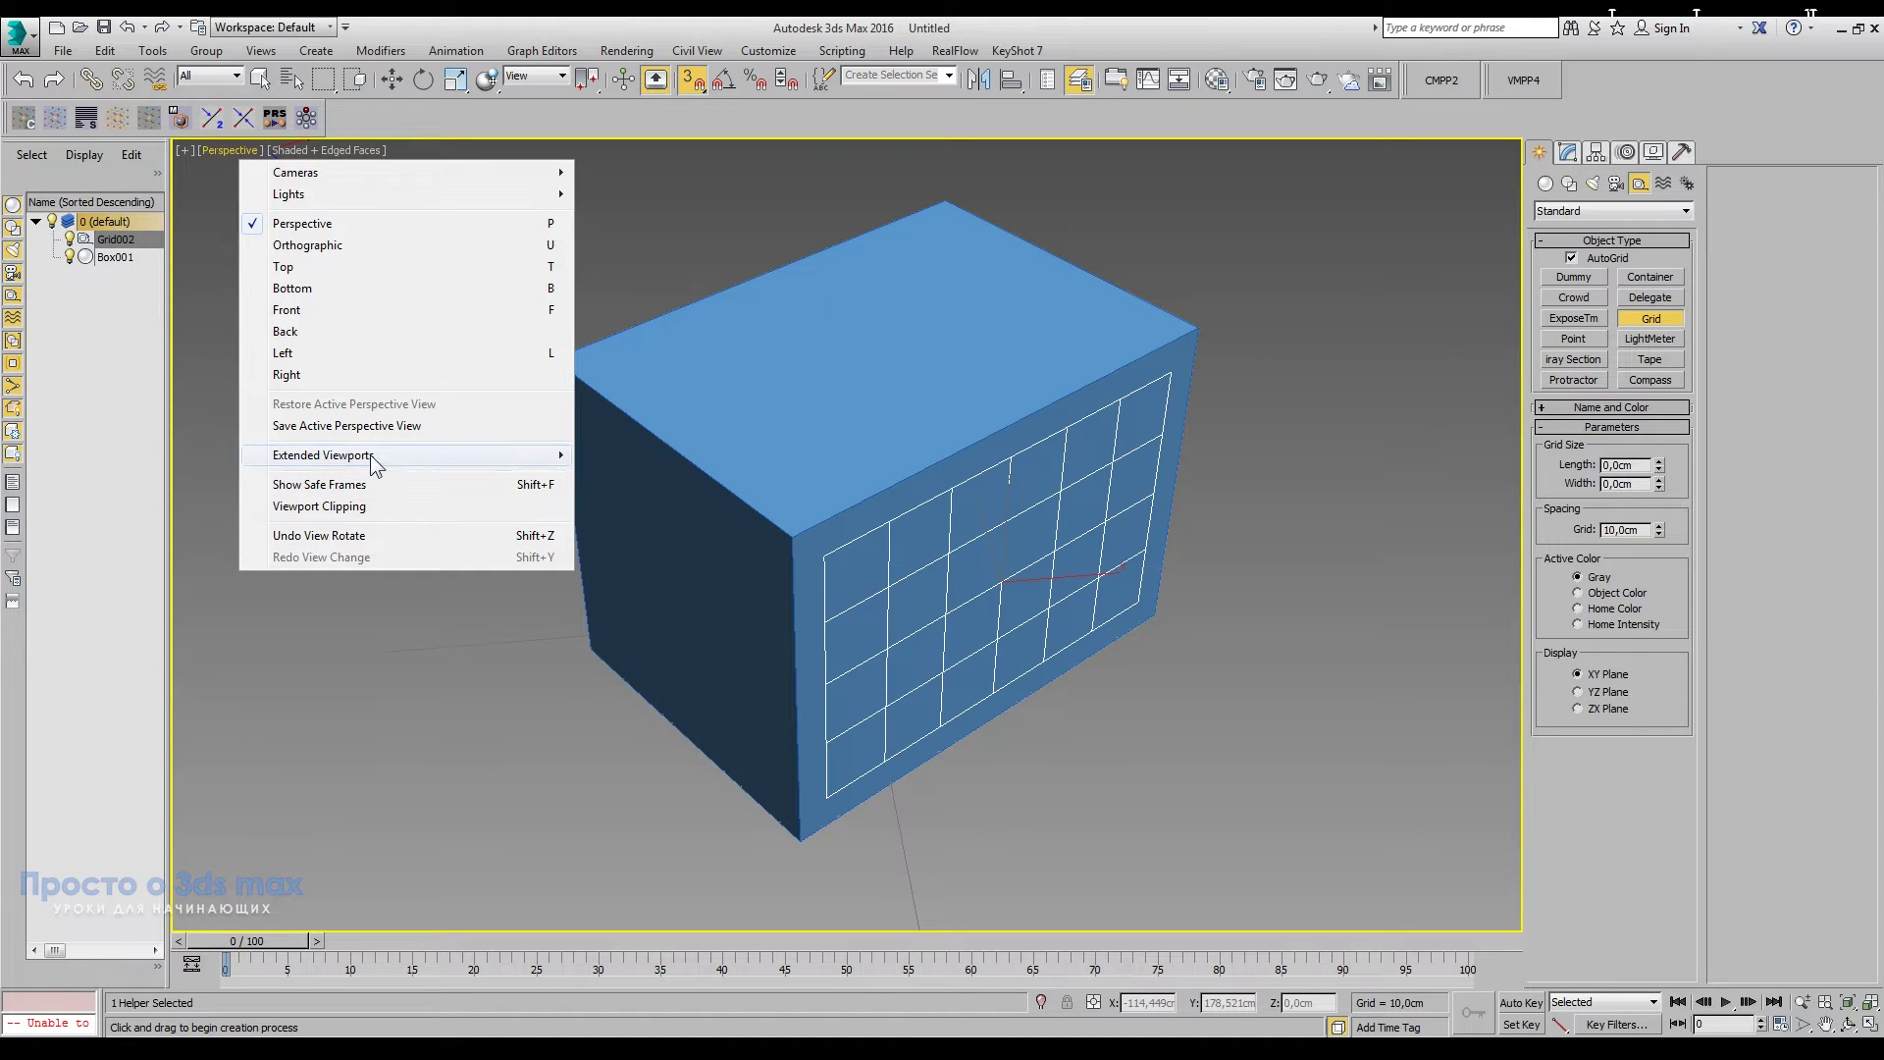
{"action": "mouse_move", "coordinate": [326, 456]}
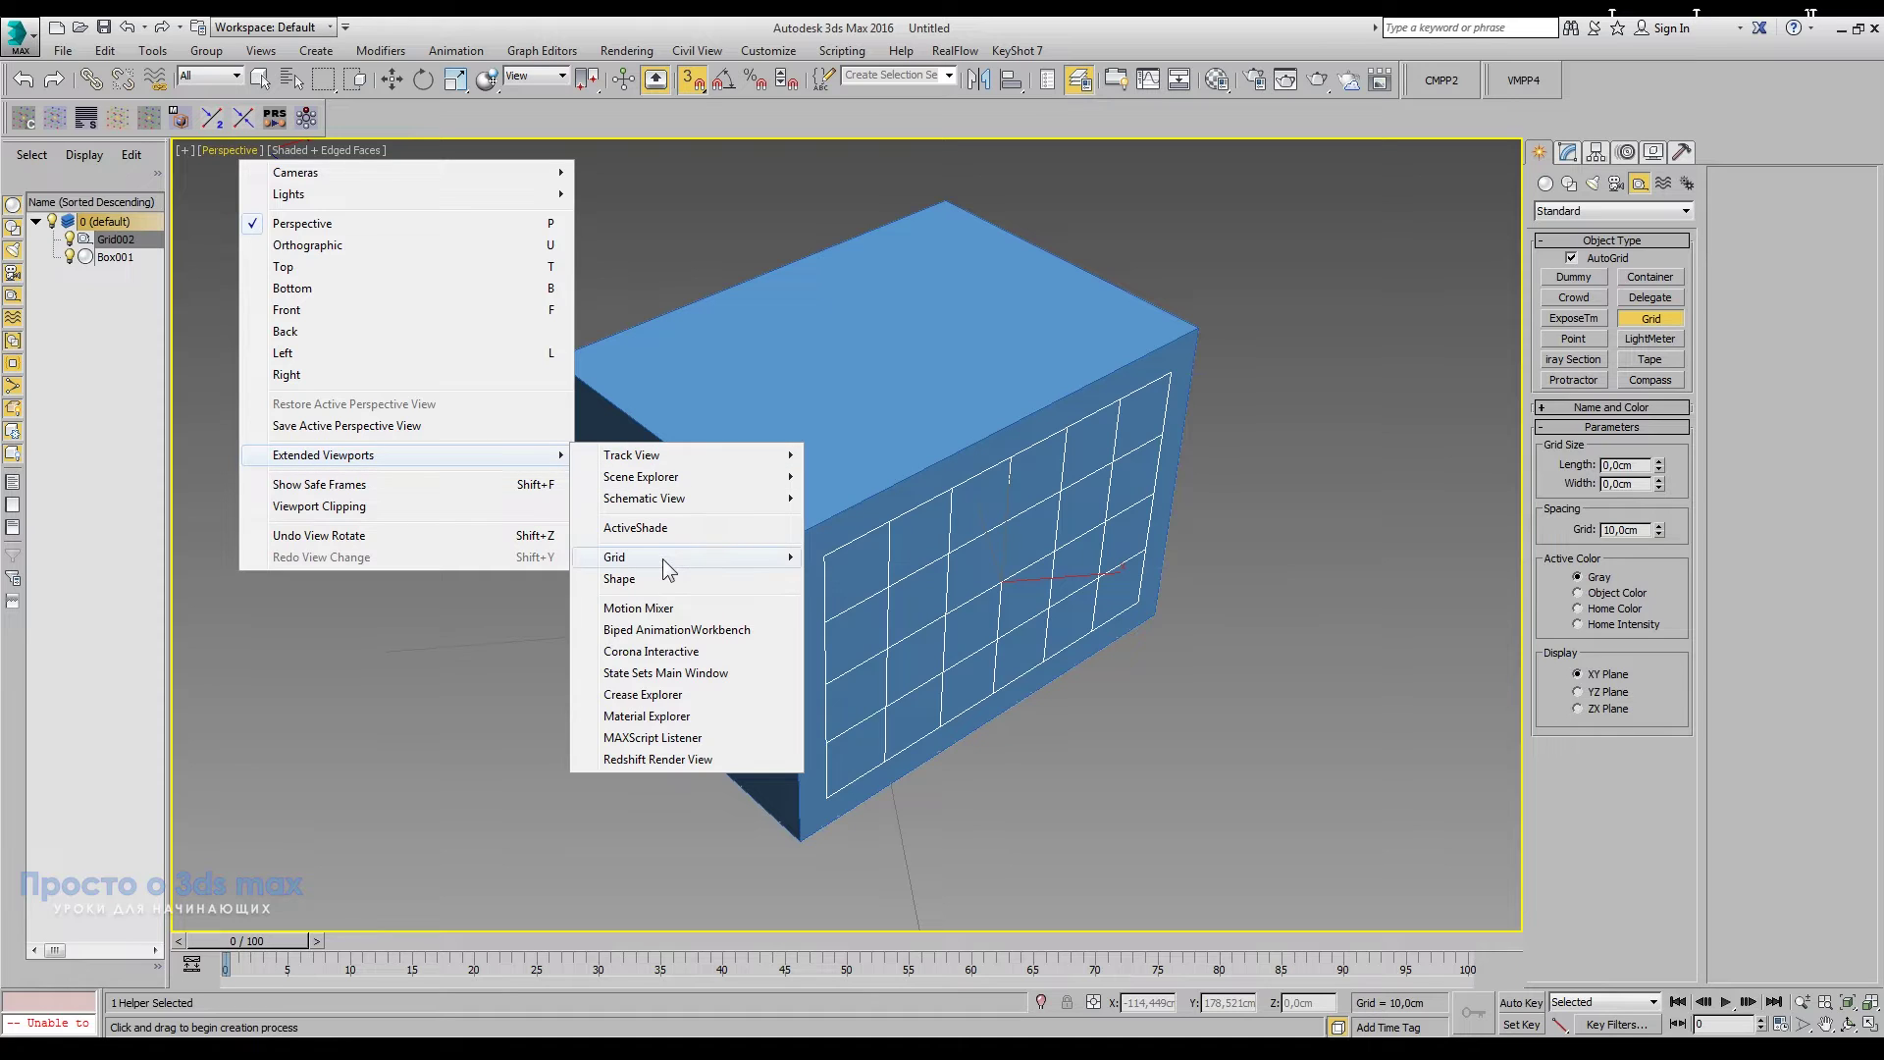
{"action": "mouse_move", "coordinate": [614, 556]}
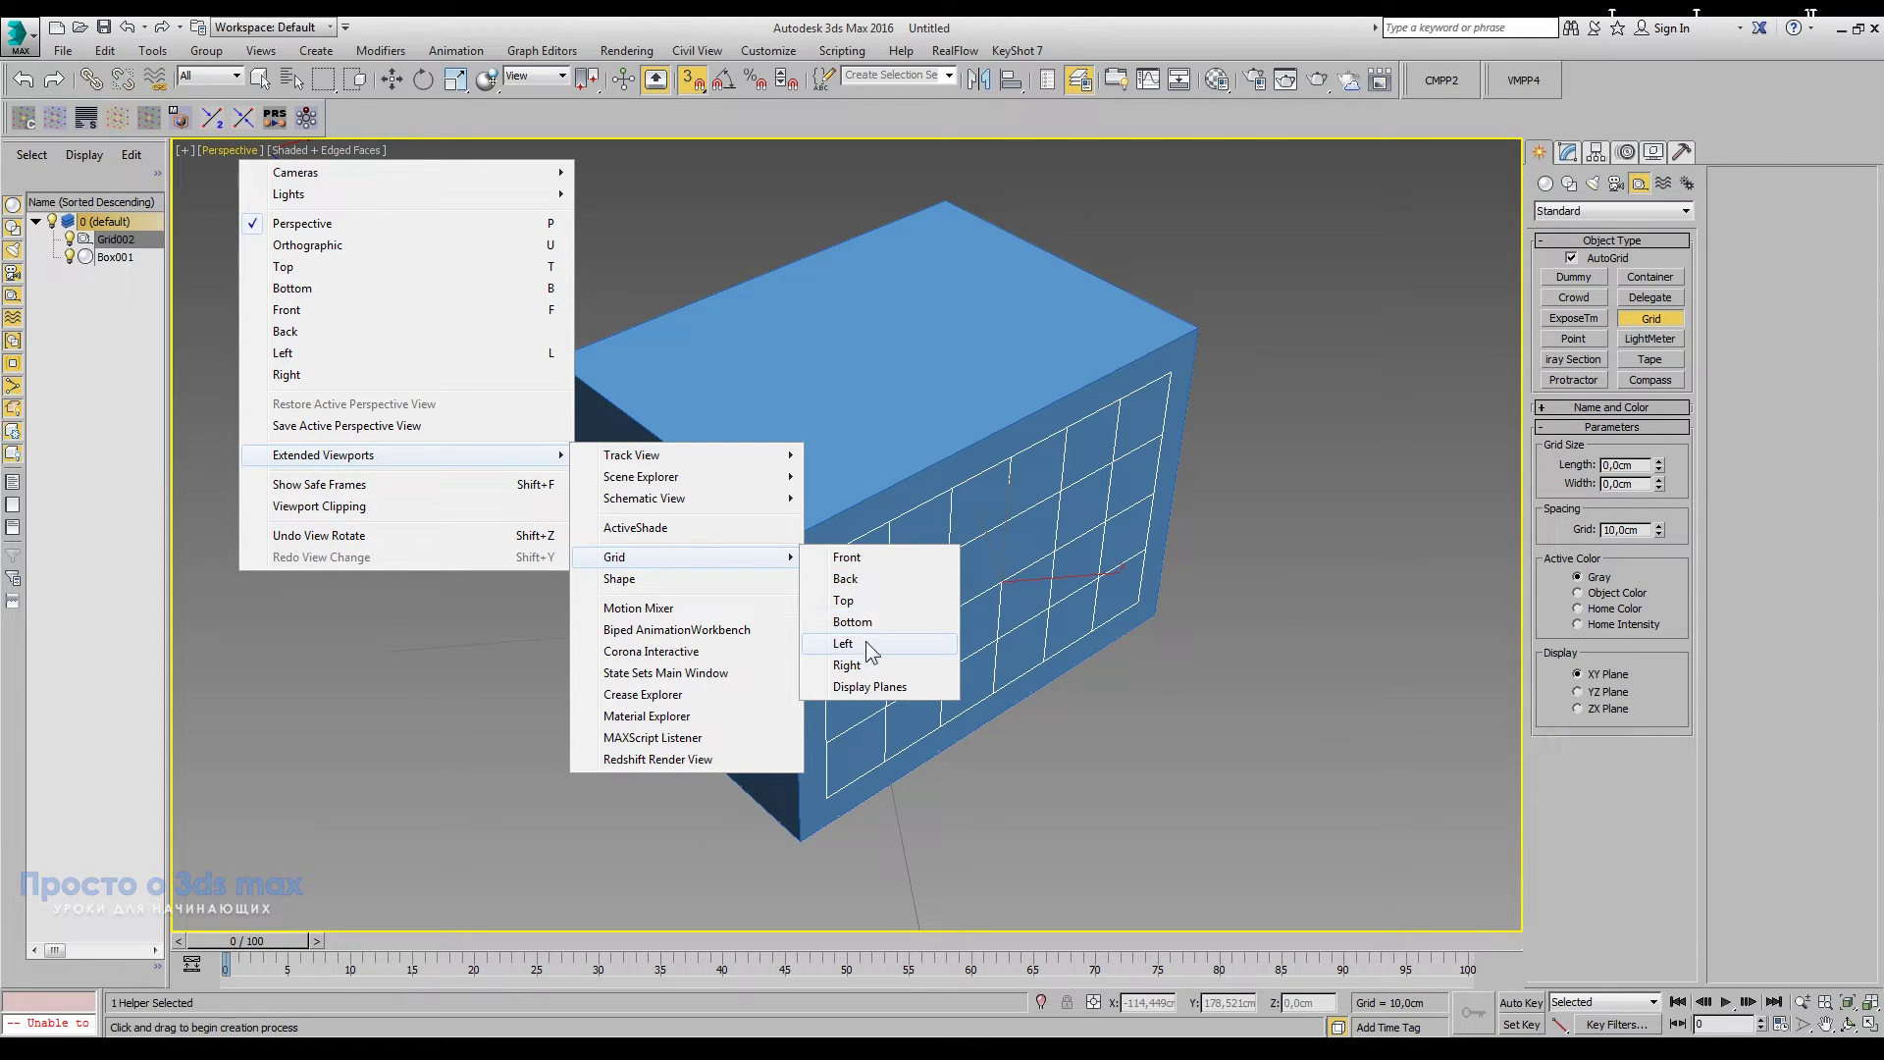
Step: Switch the viewport to the Grid Display Planes view and select the box with Select and Move
{"action": "left_click", "coordinate": [896, 690]}
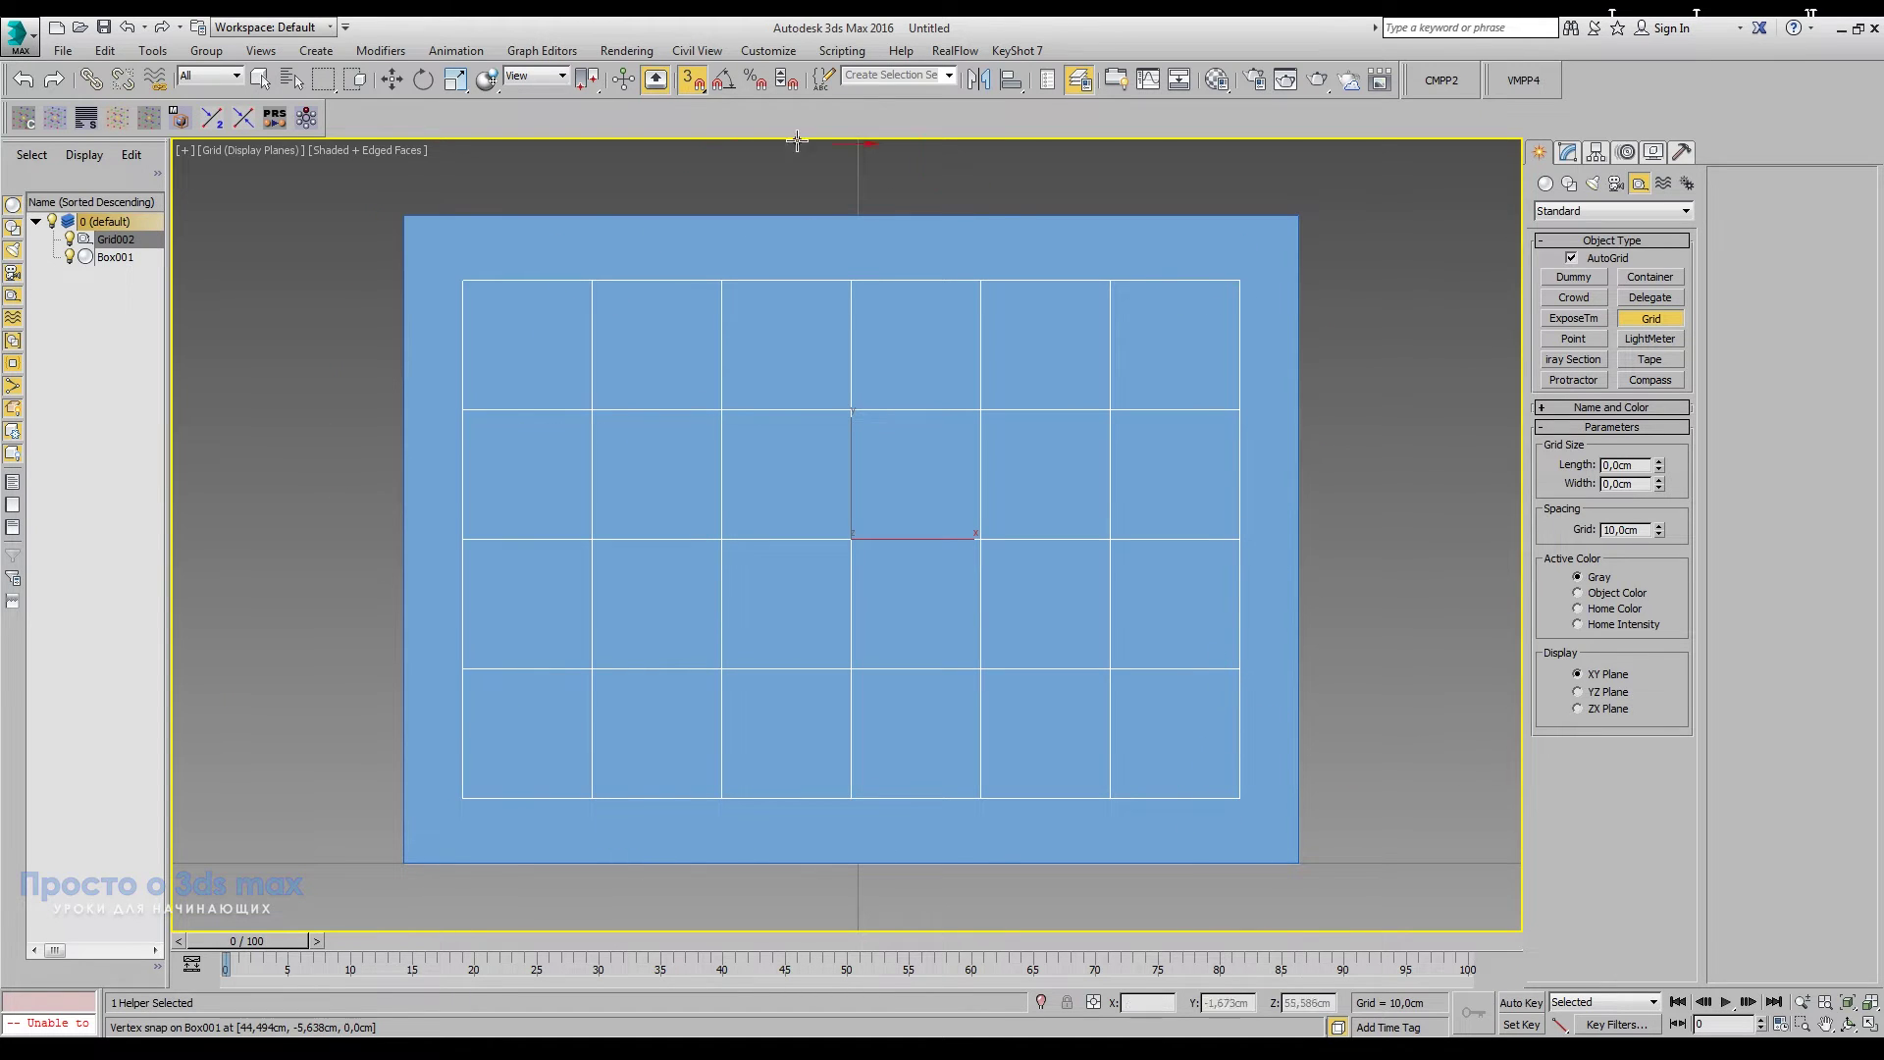
{"action": "left_click", "coordinate": [381, 78]}
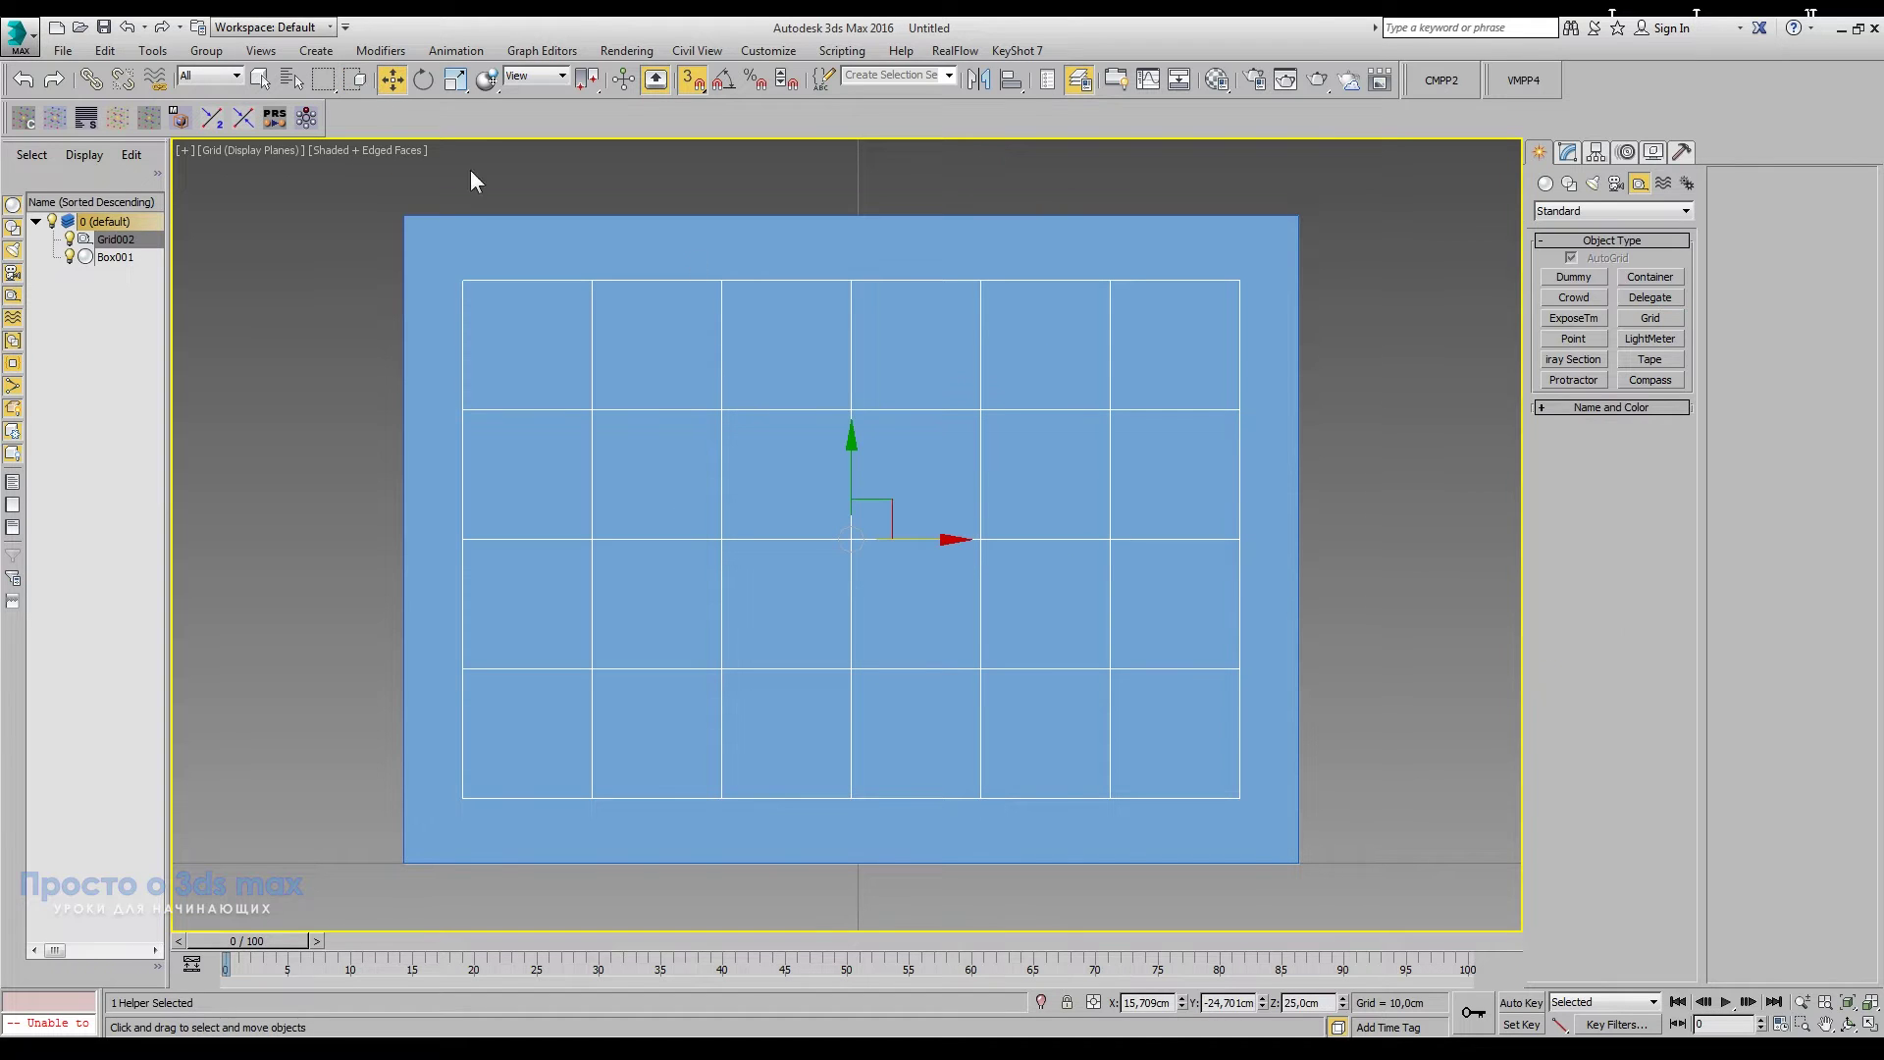
{"action": "left_click", "coordinate": [1193, 245]}
{"action": "left_click", "coordinate": [1568, 152]}
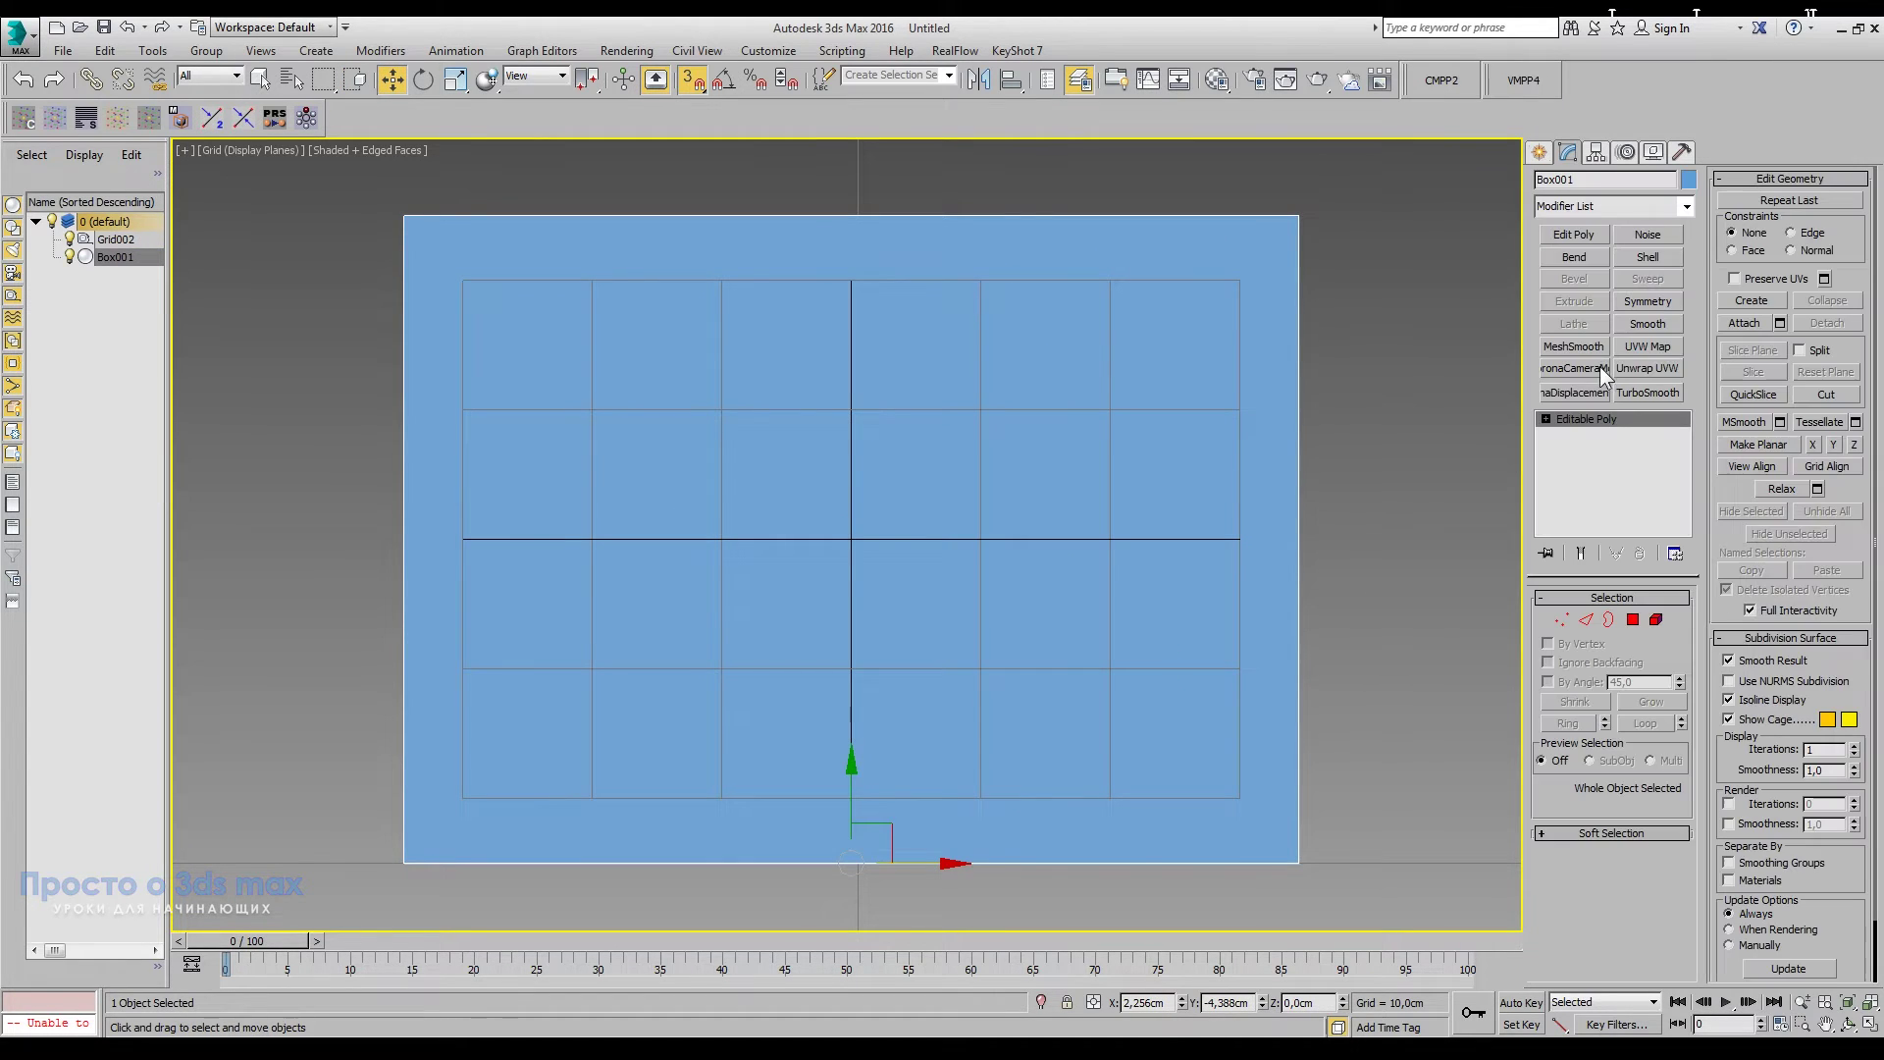
Step: In vertex mode, trial-move the face's right-edge and top-edge vertices with snapping off
{"action": "left_click", "coordinate": [1562, 619]}
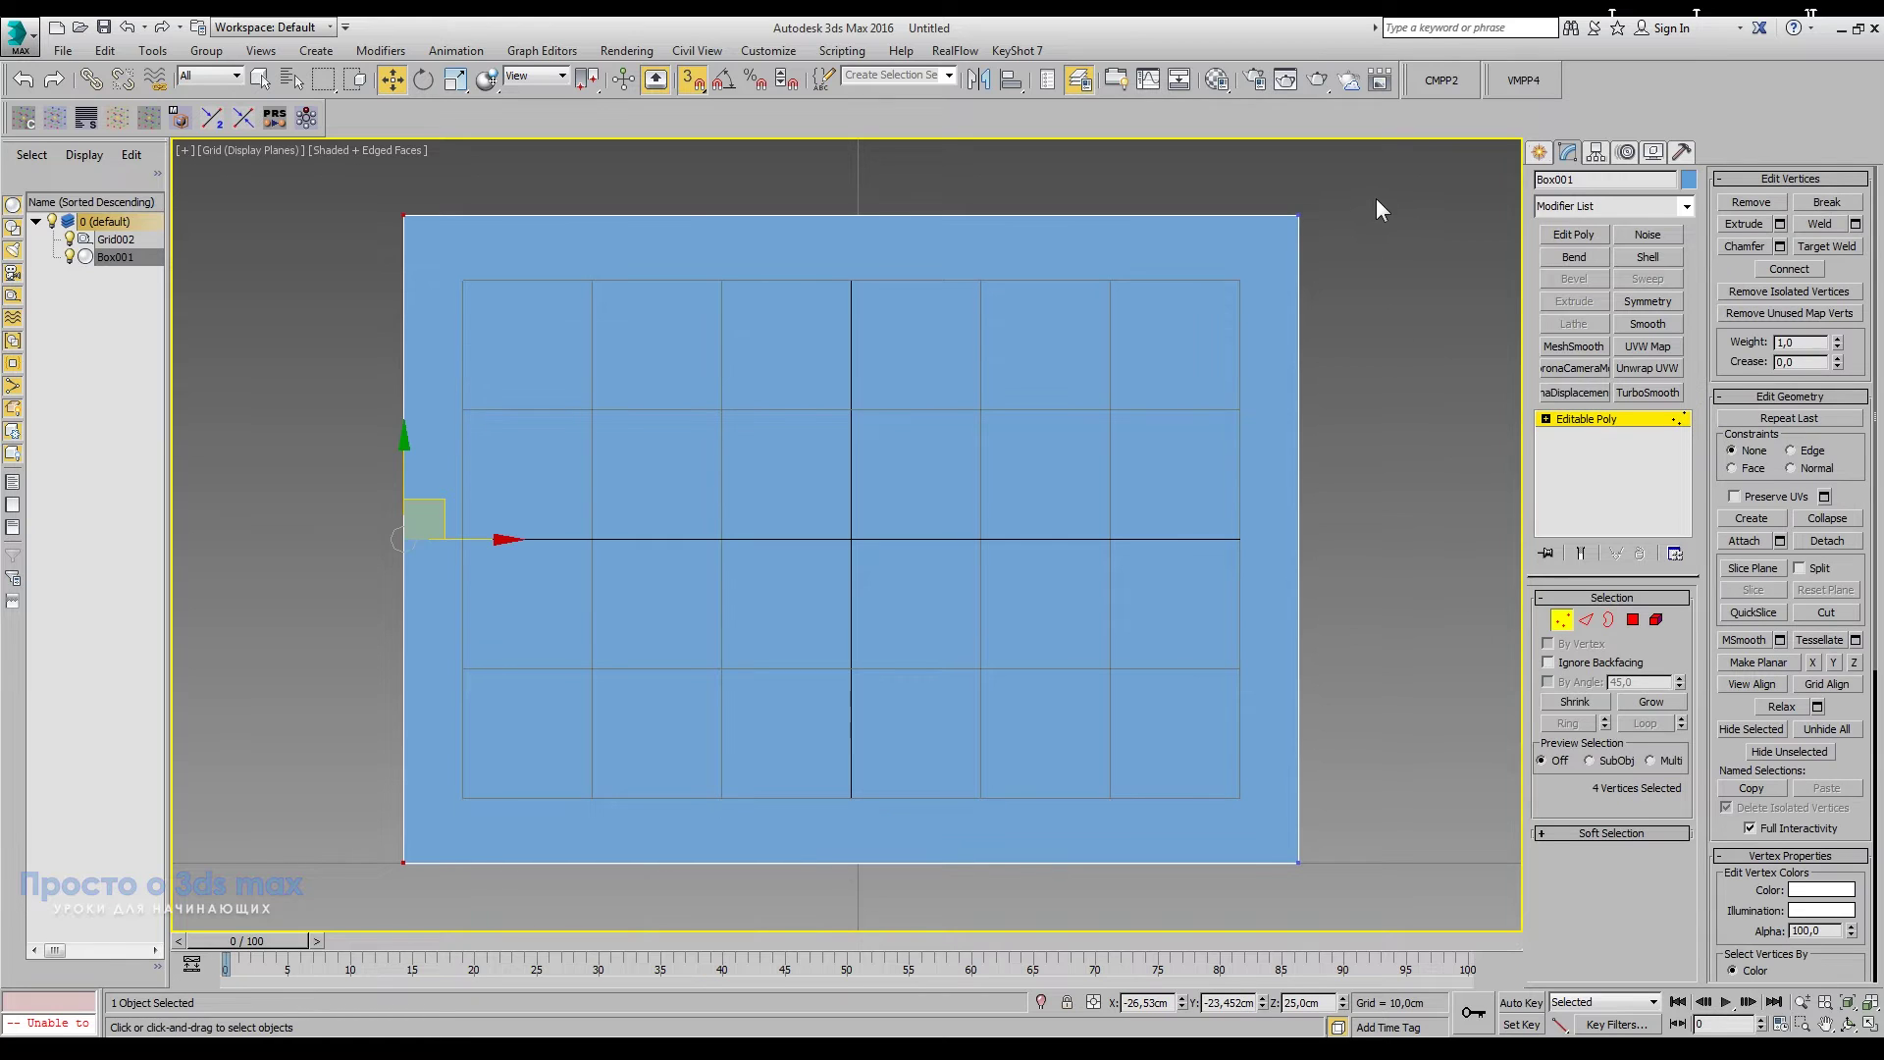
{"action": "left_click_drag", "start_coordinate": [1222, 609], "coordinate": [1203, 932]}
{"action": "left_click_drag", "start_coordinate": [1298, 538], "coordinate": [861, 517]}
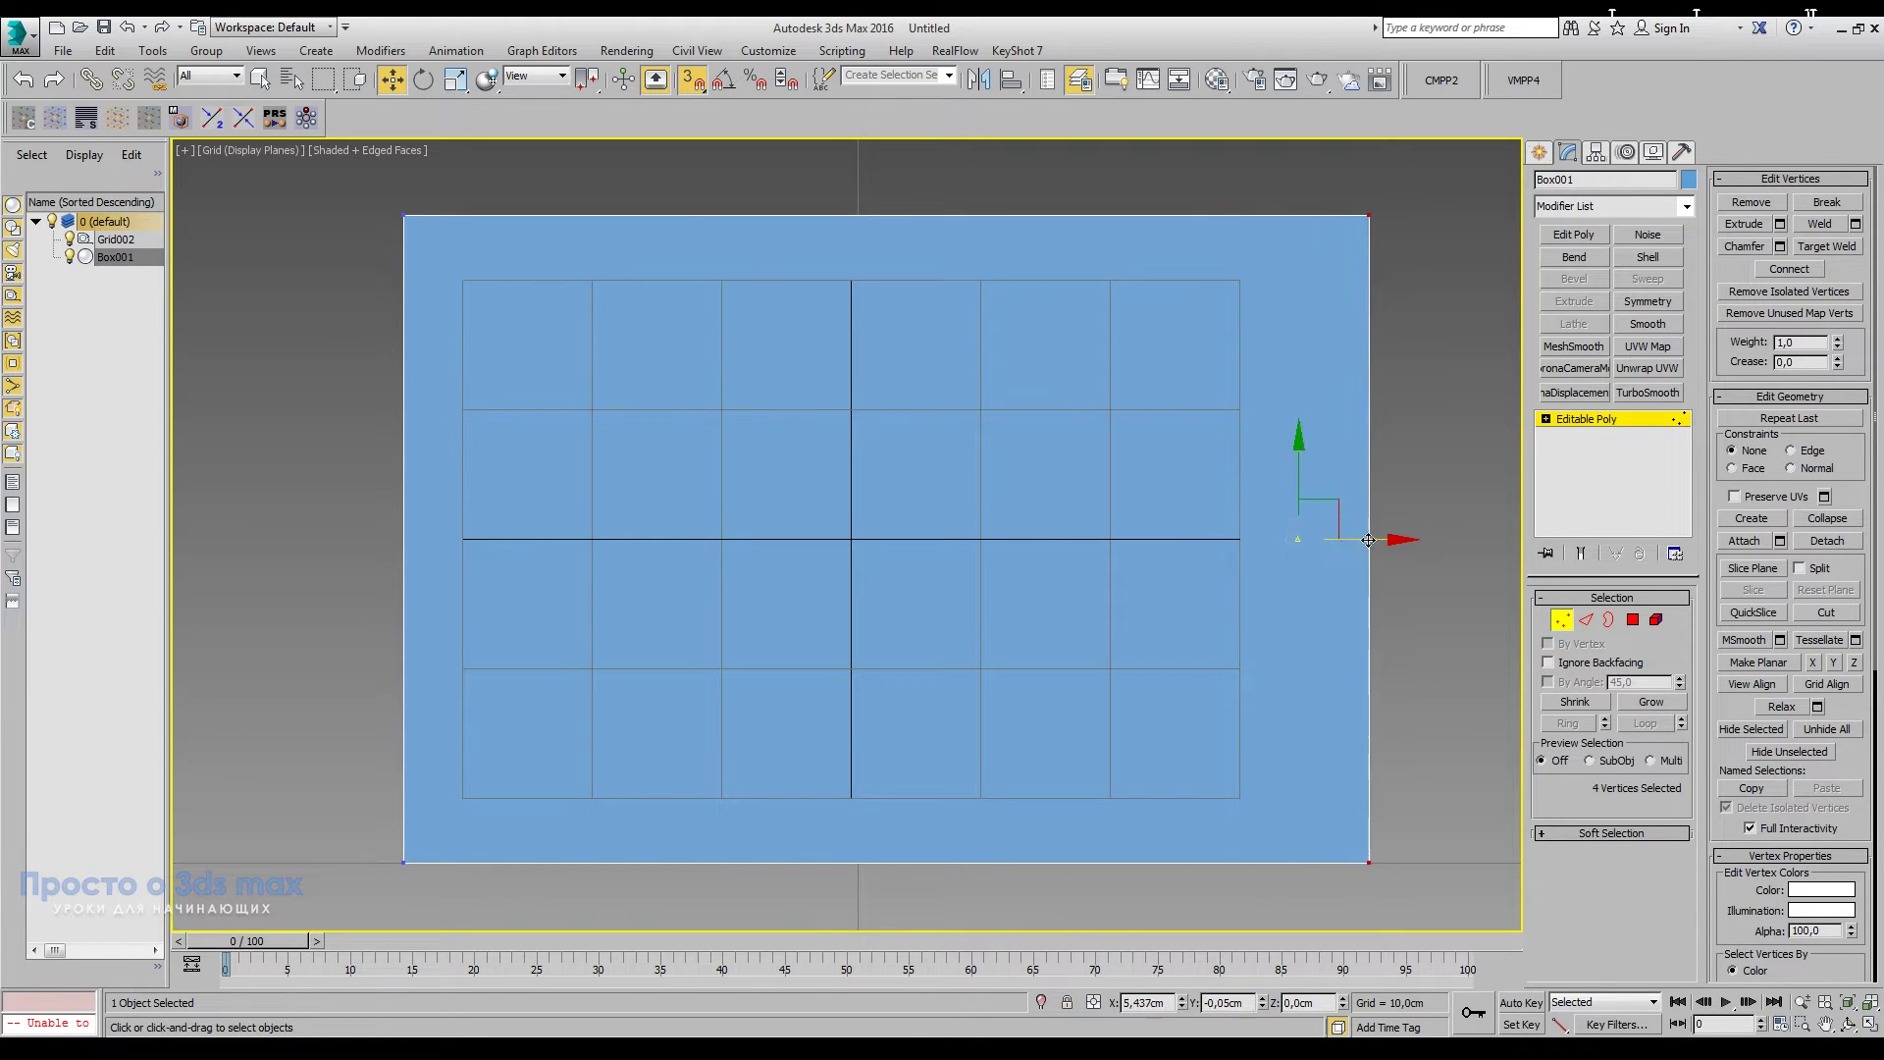
{"action": "right_click", "coordinate": [861, 517]}
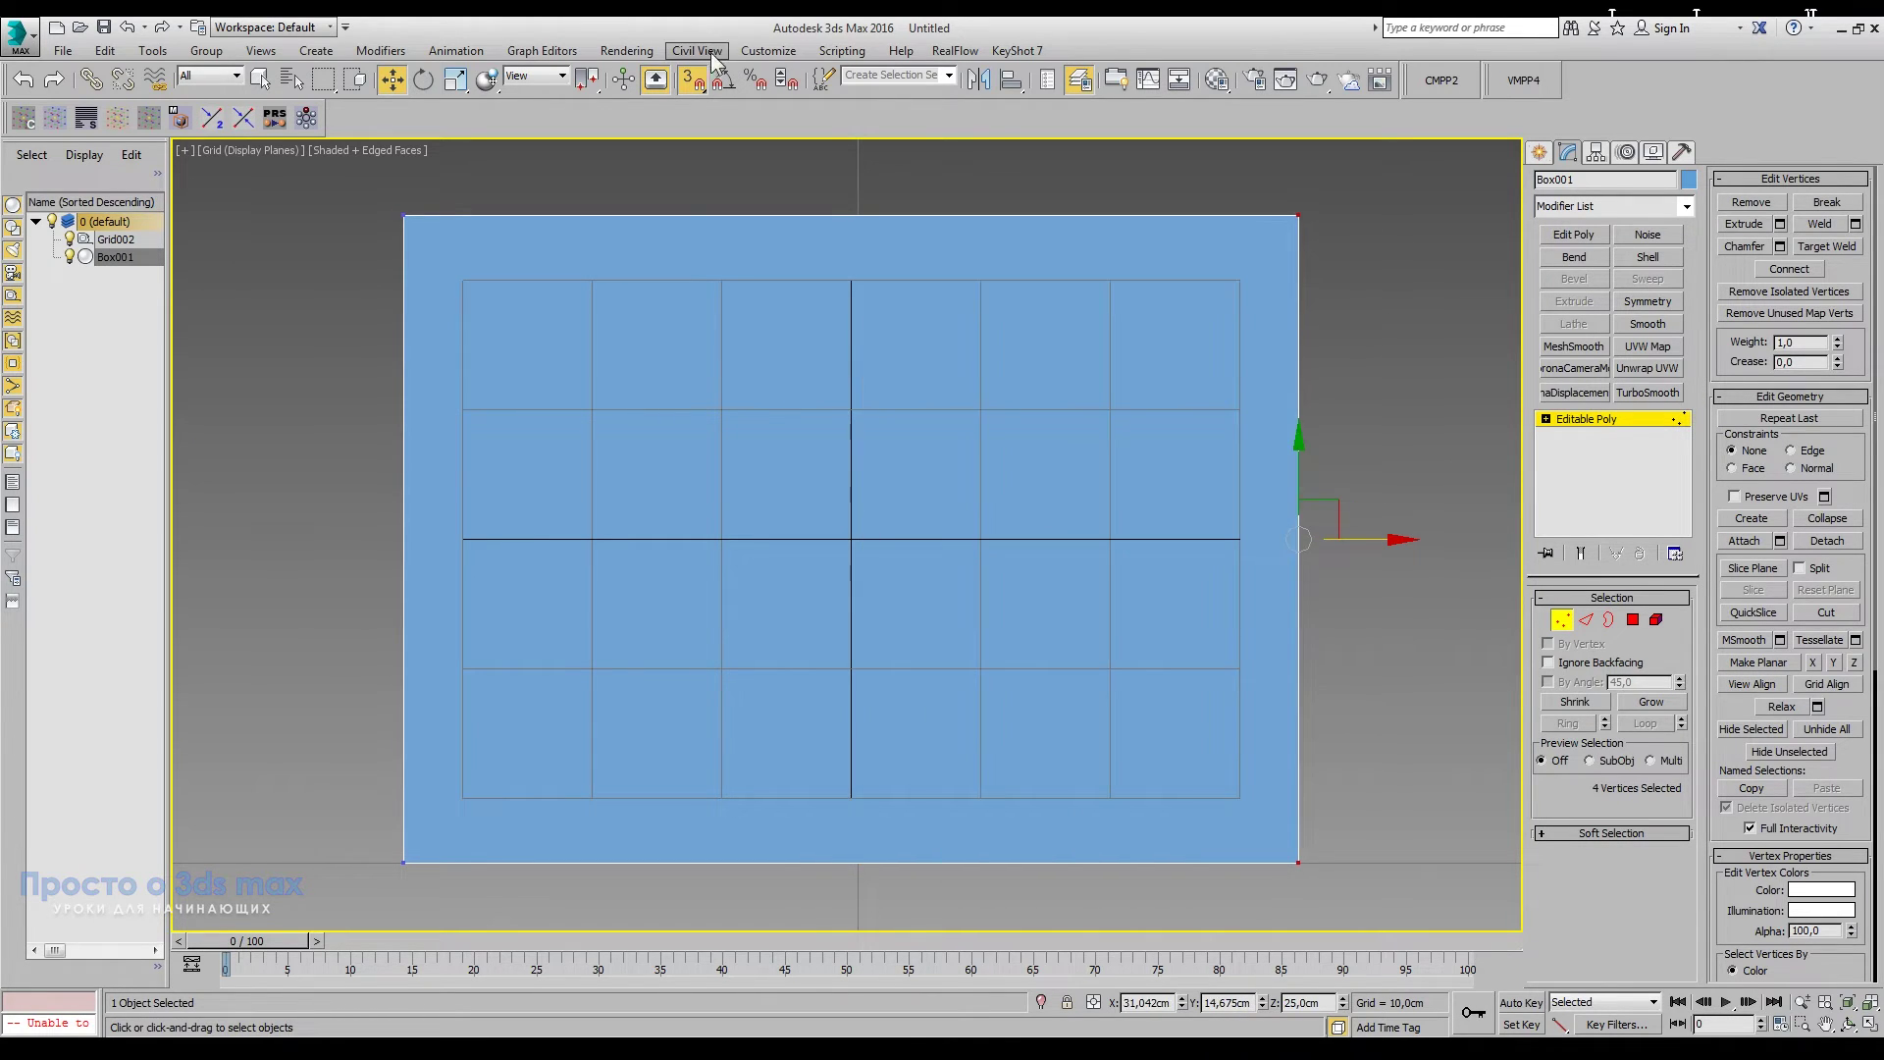
{"action": "left_click", "coordinate": [692, 79]}
{"action": "left_click_drag", "start_coordinate": [1390, 545], "coordinate": [845, 545]}
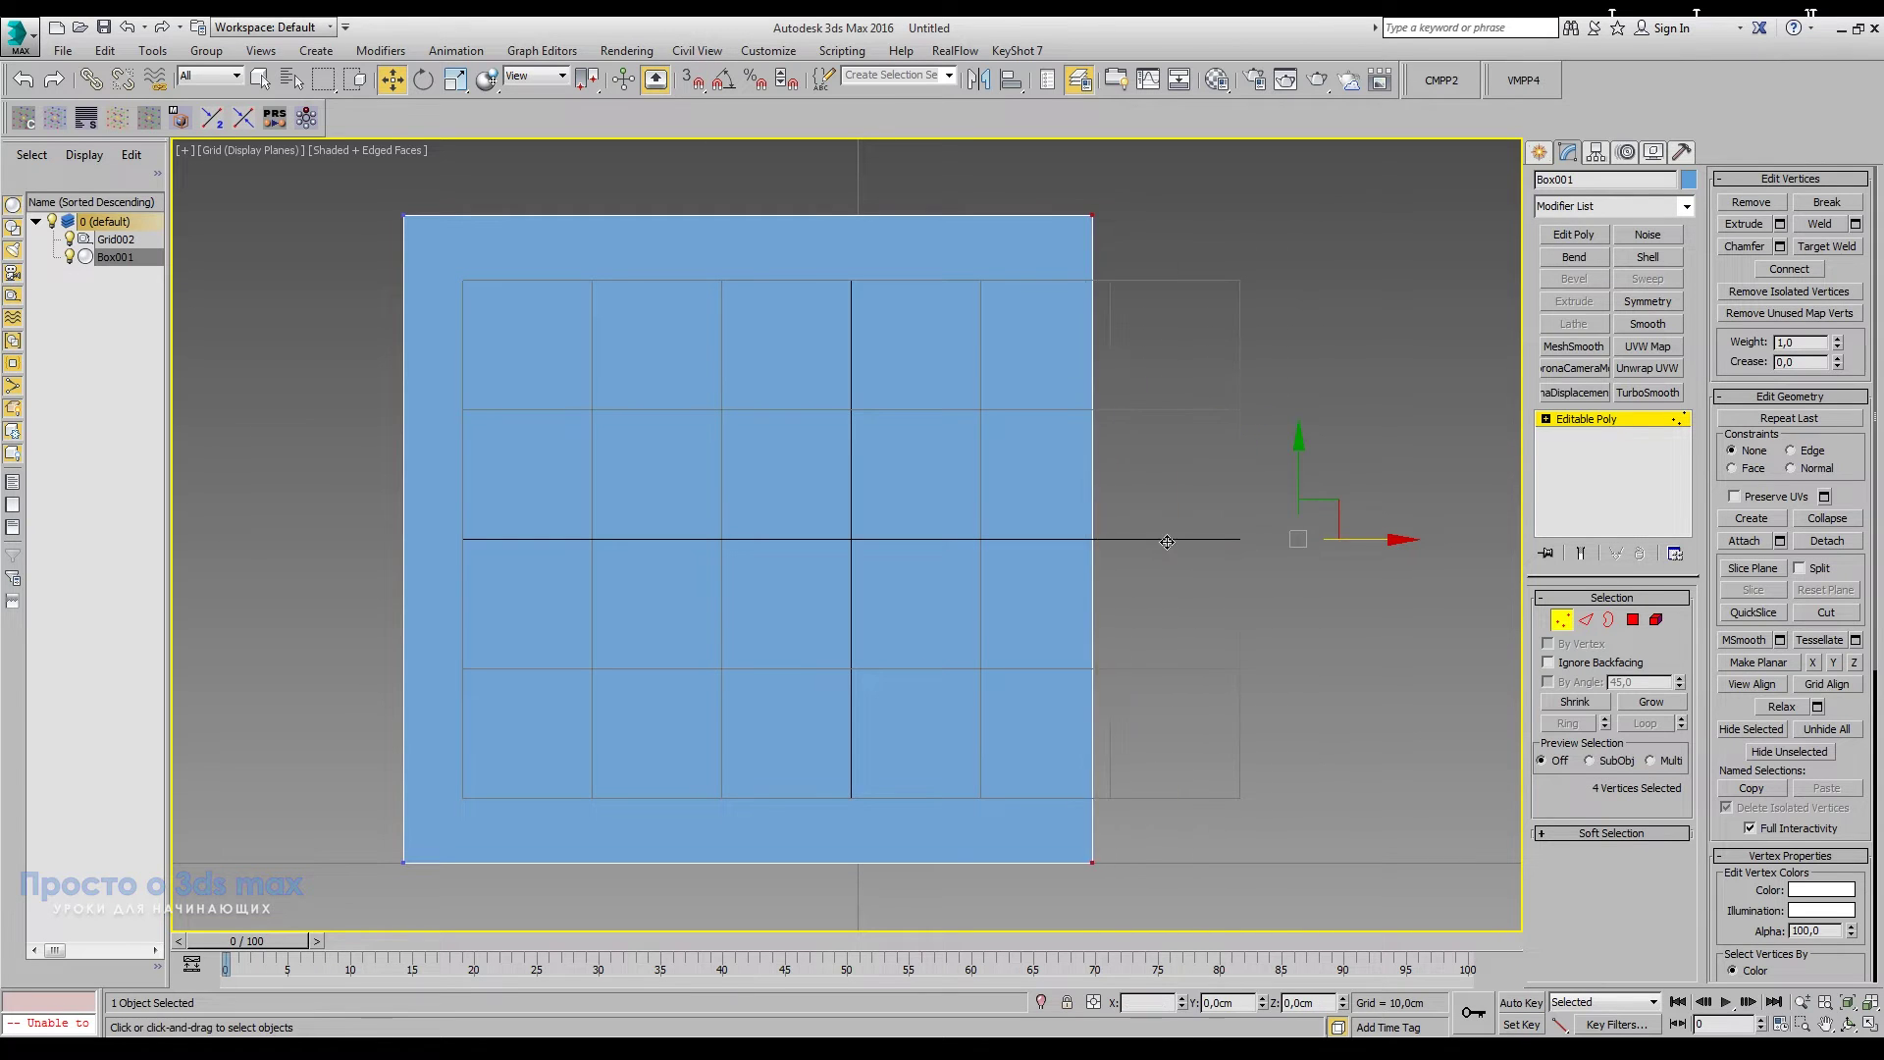
{"action": "left_click_drag", "start_coordinate": [465, 214], "coordinate": [785, 231]}
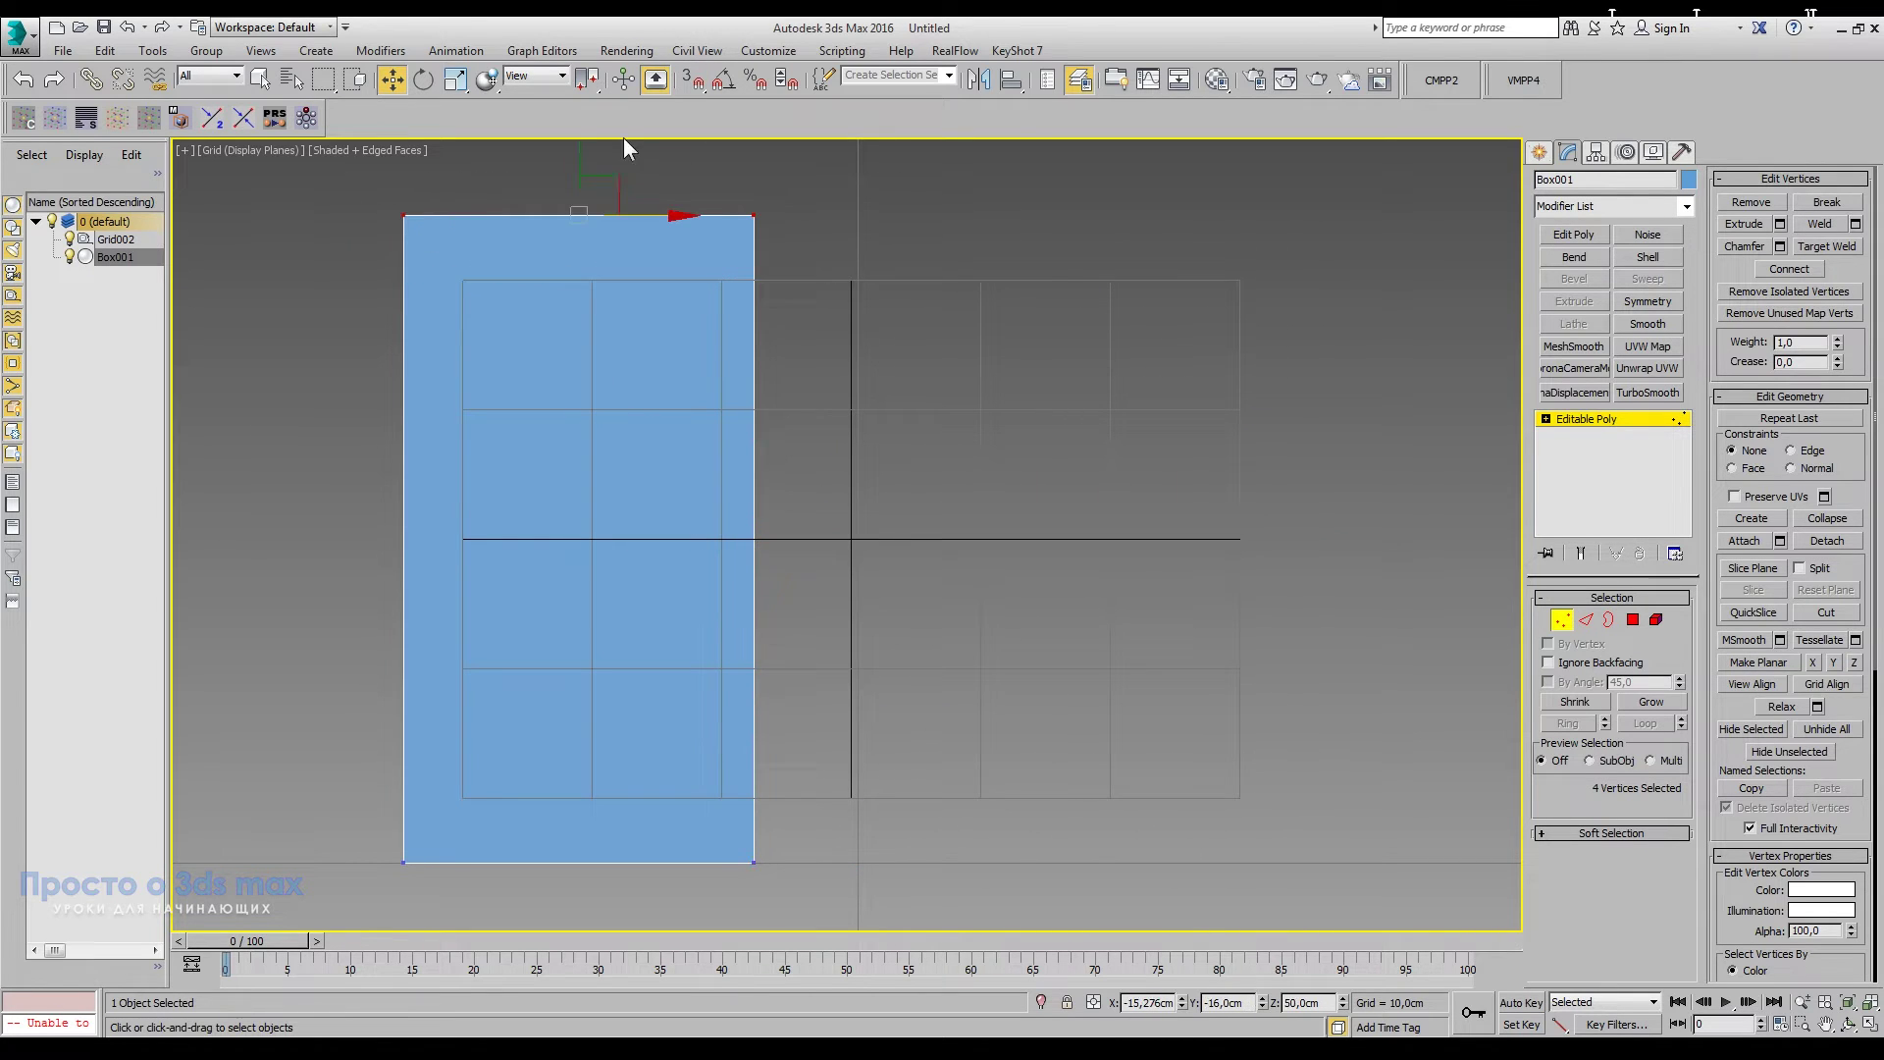
{"action": "left_click_drag", "start_coordinate": [589, 208], "coordinate": [589, 426]}
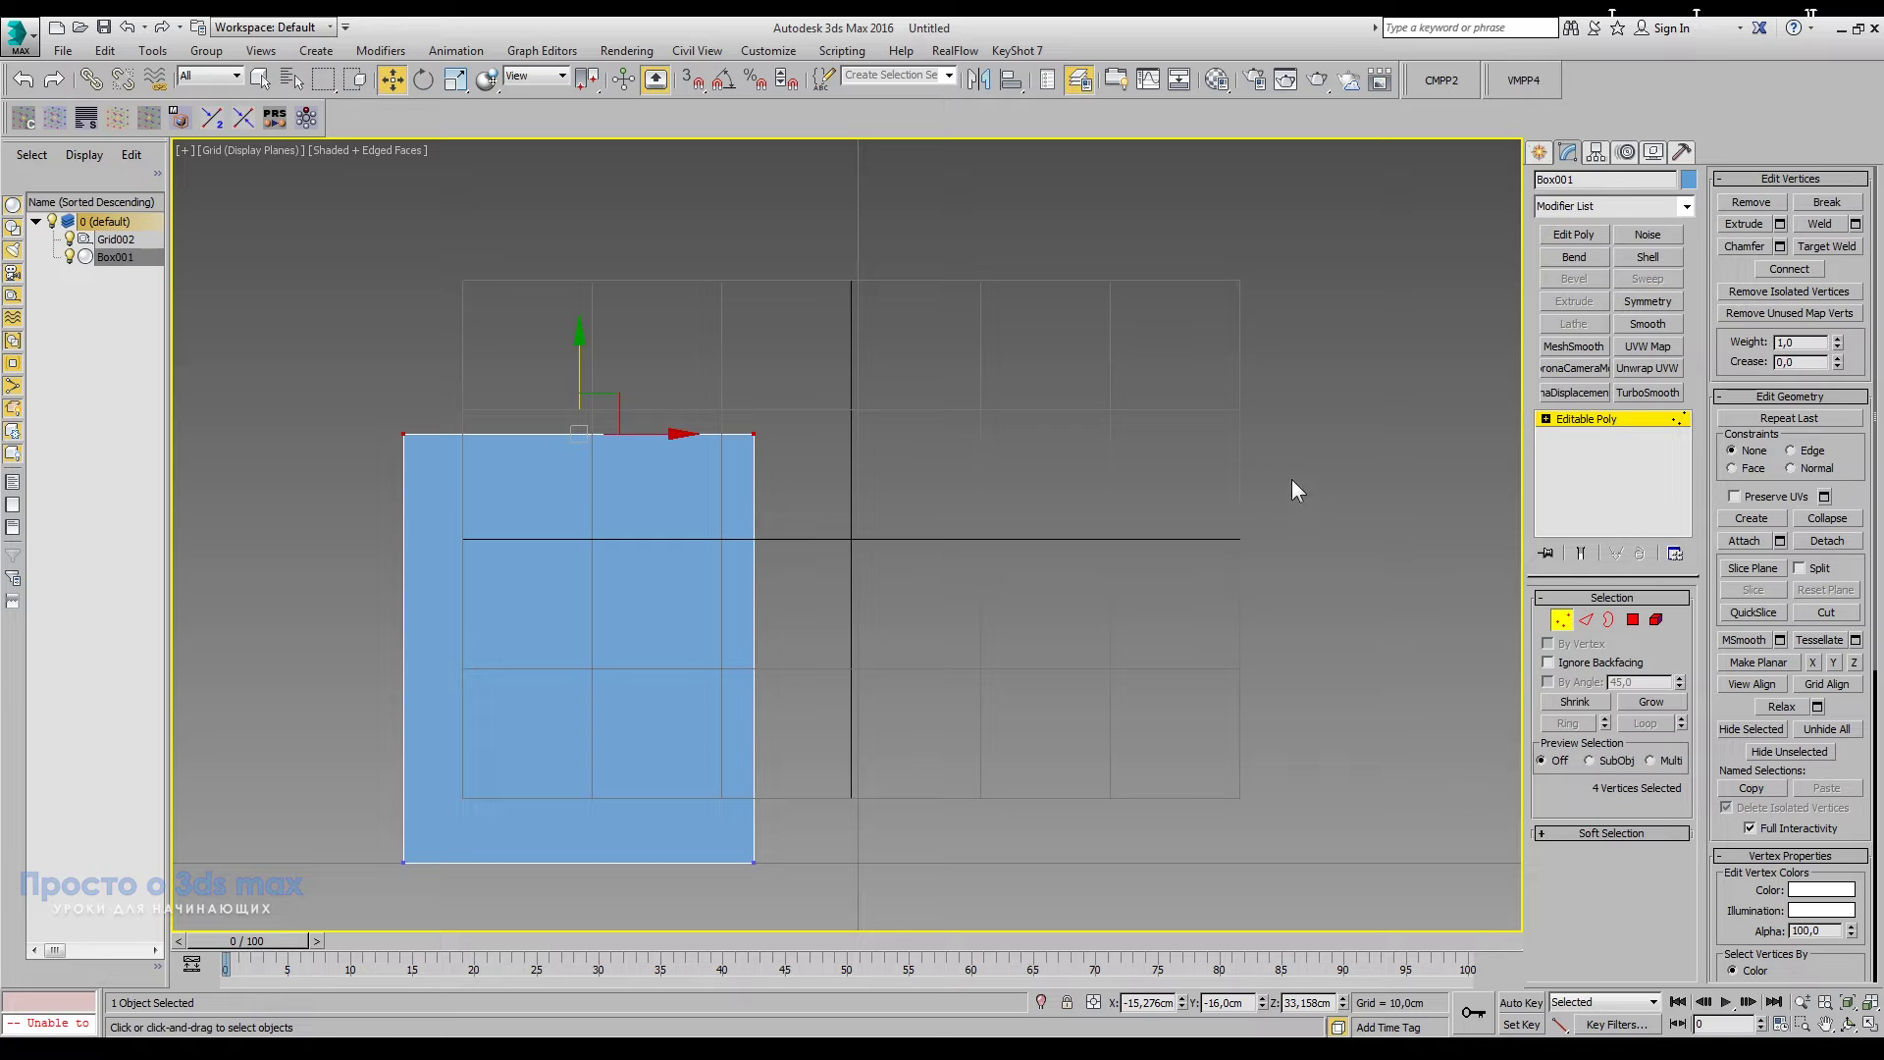
Step: Restore the four-view layout, try moving two vertices in the top view, then undo
{"action": "key", "text": "alt+w"}
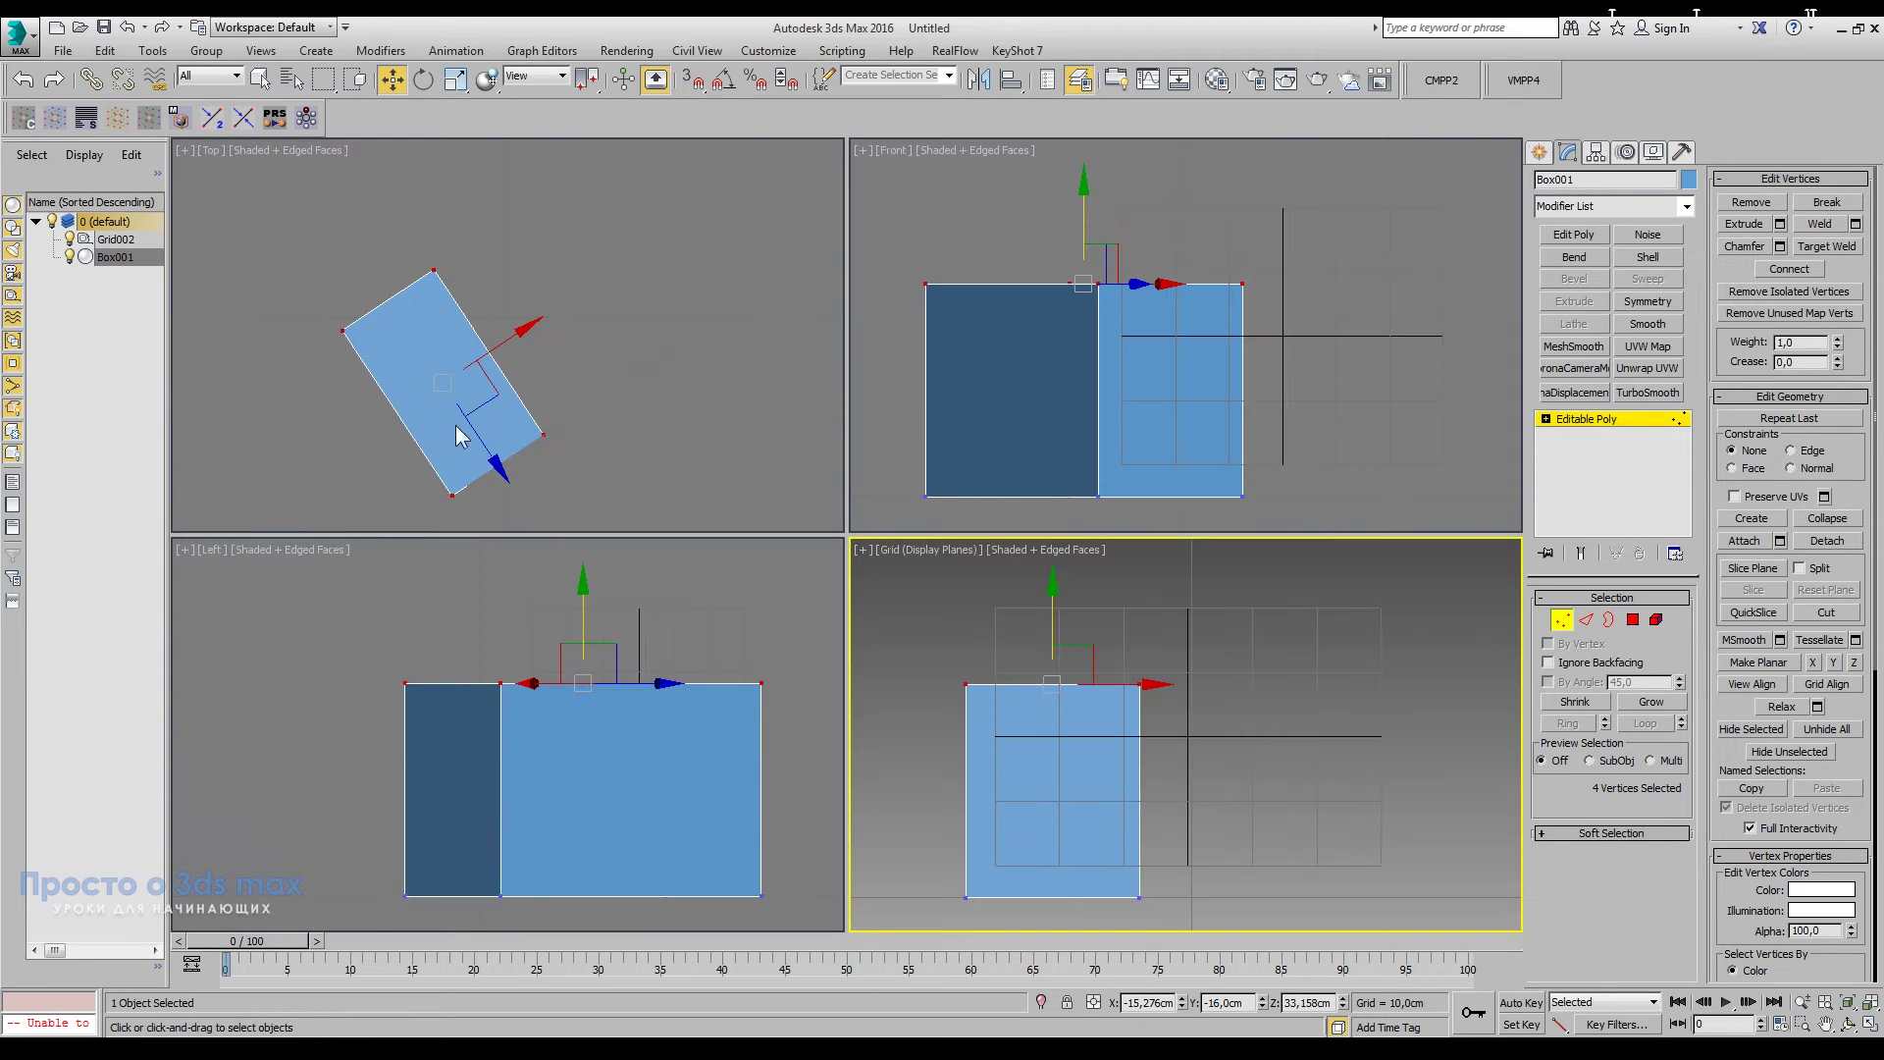
{"action": "middle_click_drag", "start_coordinate": [471, 424], "coordinate": [508, 363]}
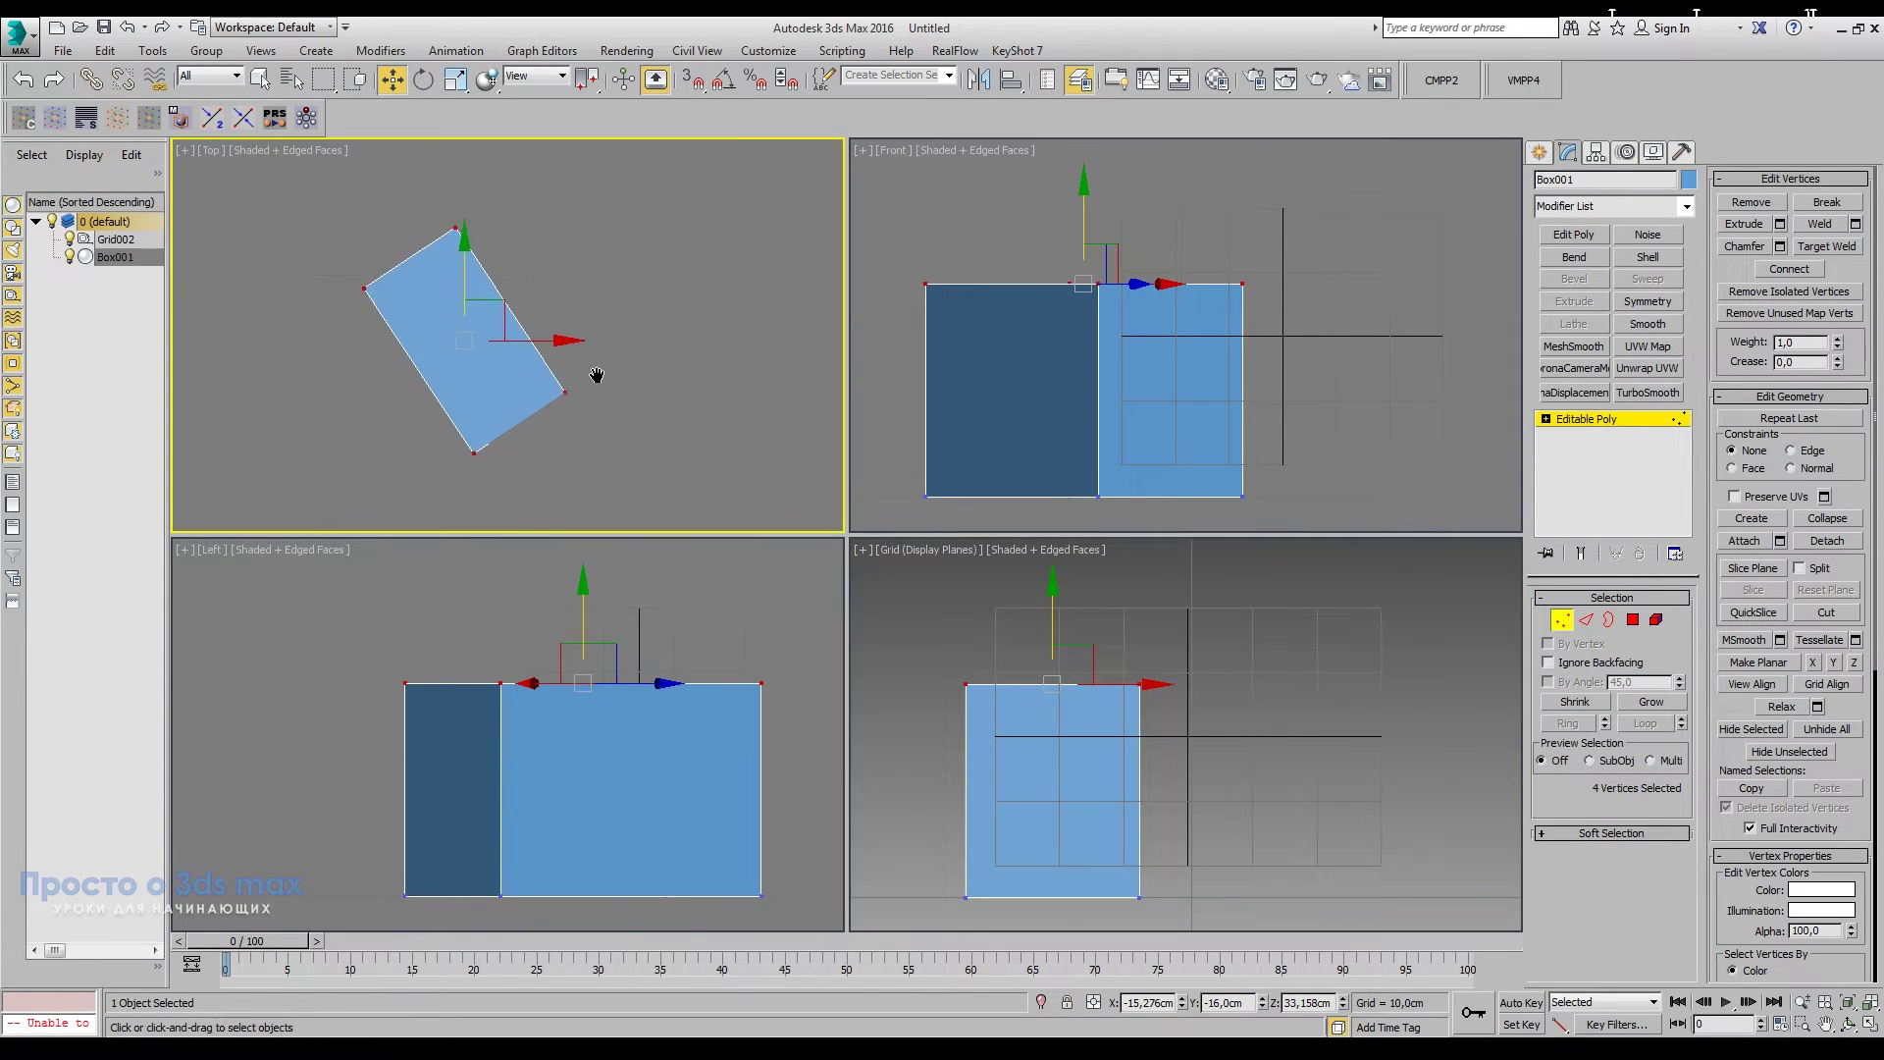
{"action": "left_click_drag", "start_coordinate": [620, 353], "coordinate": [444, 451]}
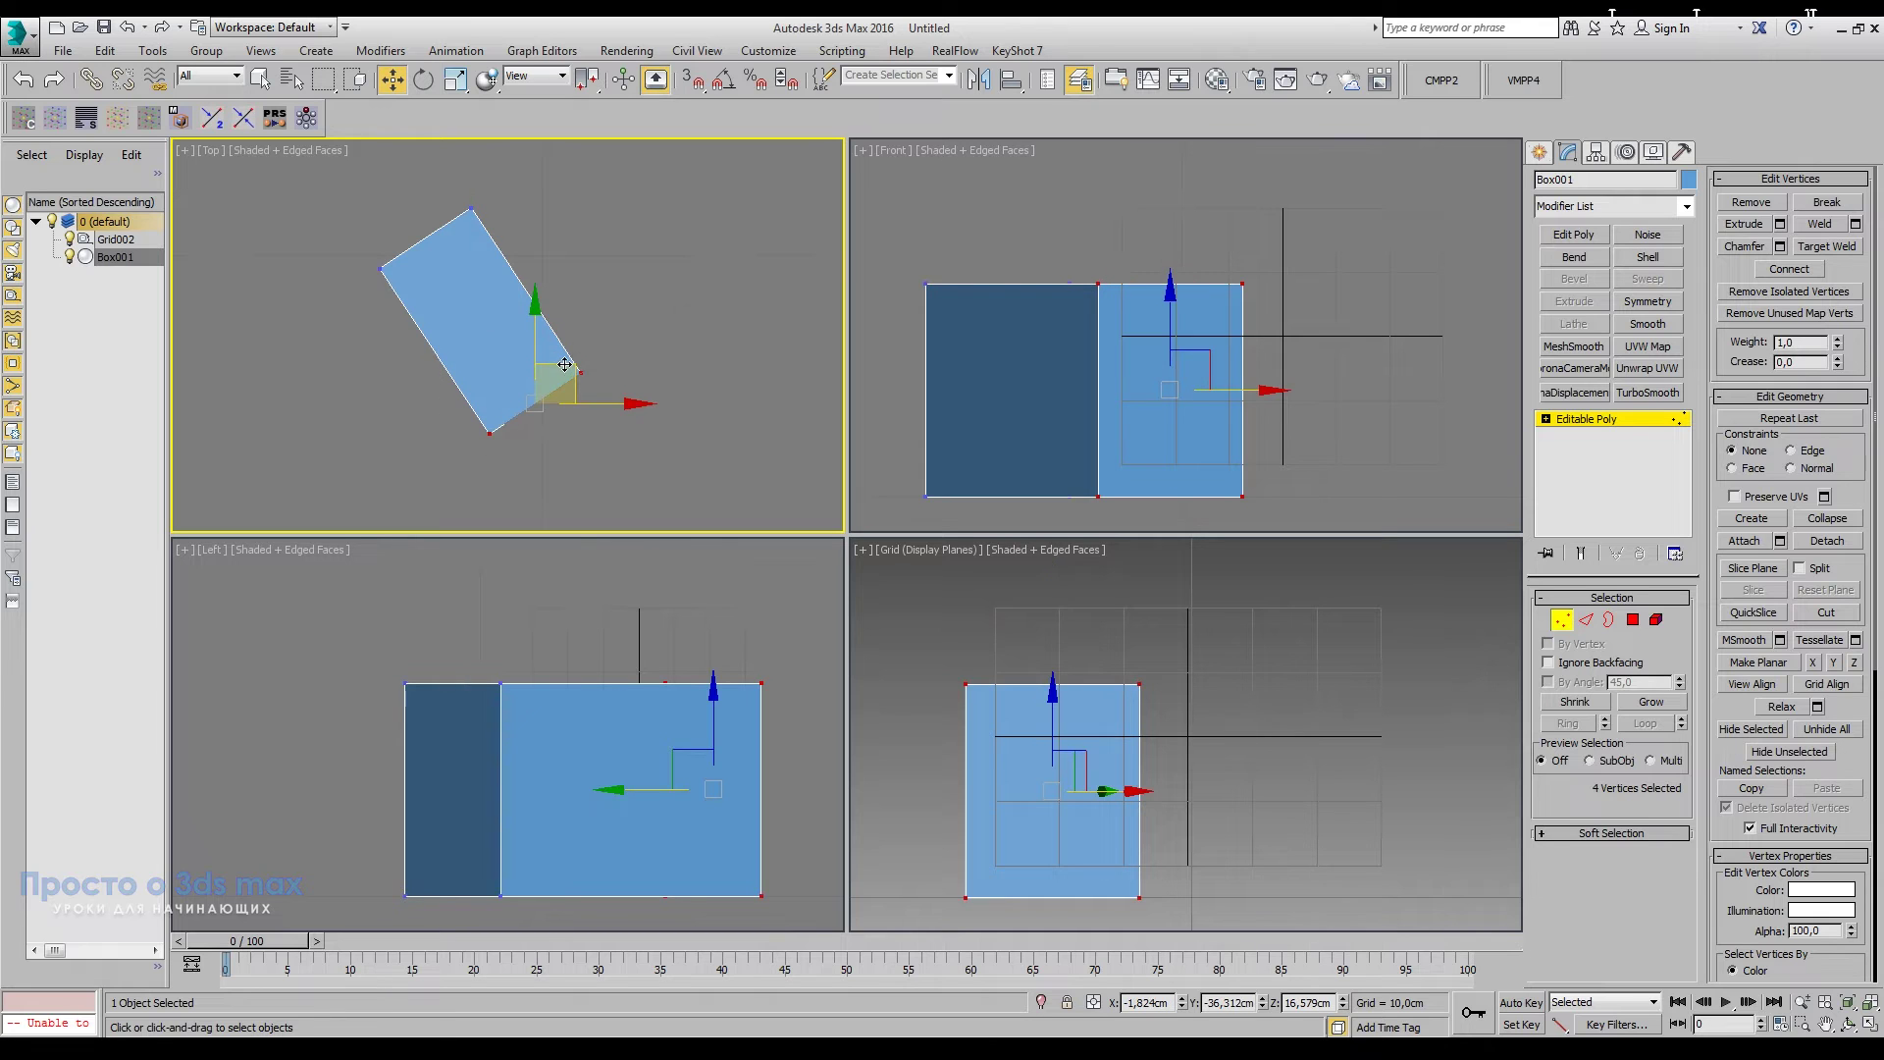
{"action": "mouse_move", "coordinate": [546, 365]}
{"action": "left_mouse_down"}
{"action": "mouse_move", "coordinate": [690, 306]}
{"action": "mouse_move", "coordinate": [456, 416]}
{"action": "left_mouse_up"}
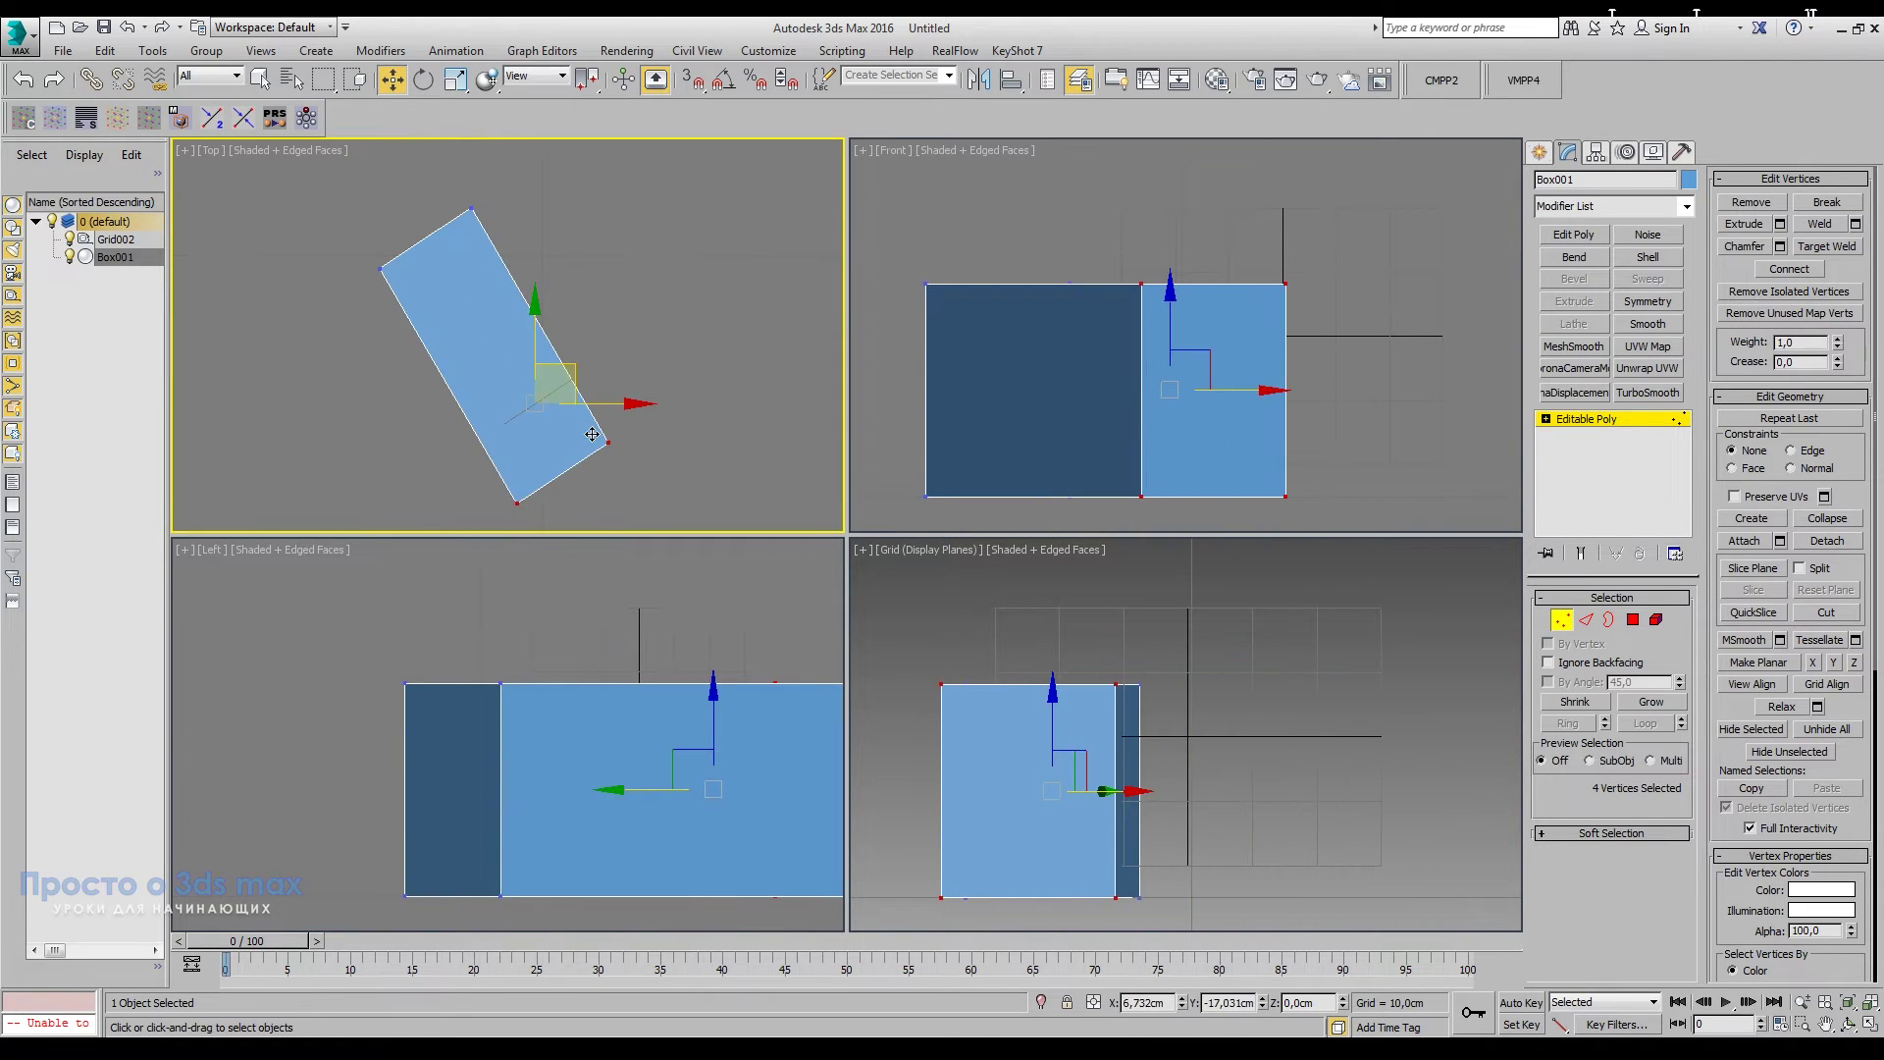
{"action": "key", "text": "ctrl+z"}
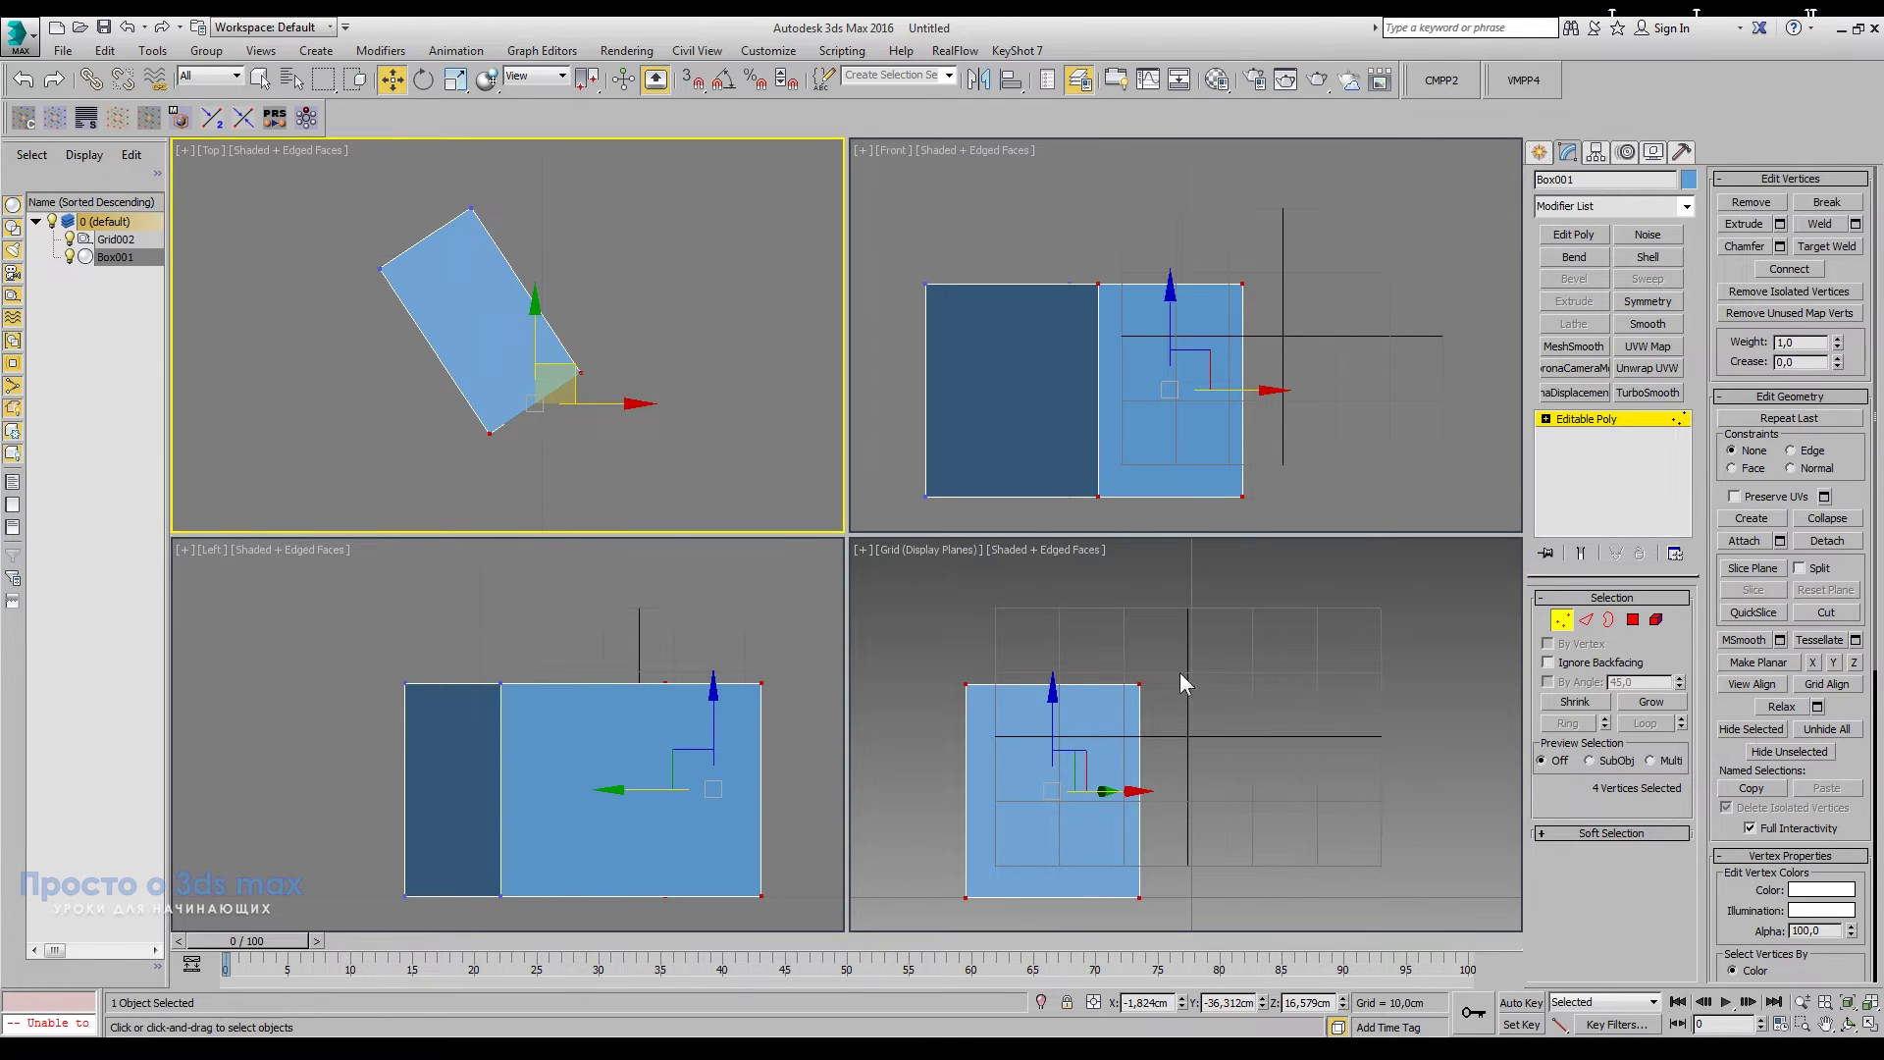
Step: Widen the box by moving right-edge vertices along X and raise the top vertices
{"action": "left_click_drag", "start_coordinate": [1180, 673], "coordinate": [1080, 908]}
{"action": "left_click_drag", "start_coordinate": [1168, 790], "coordinate": [1322, 789]}
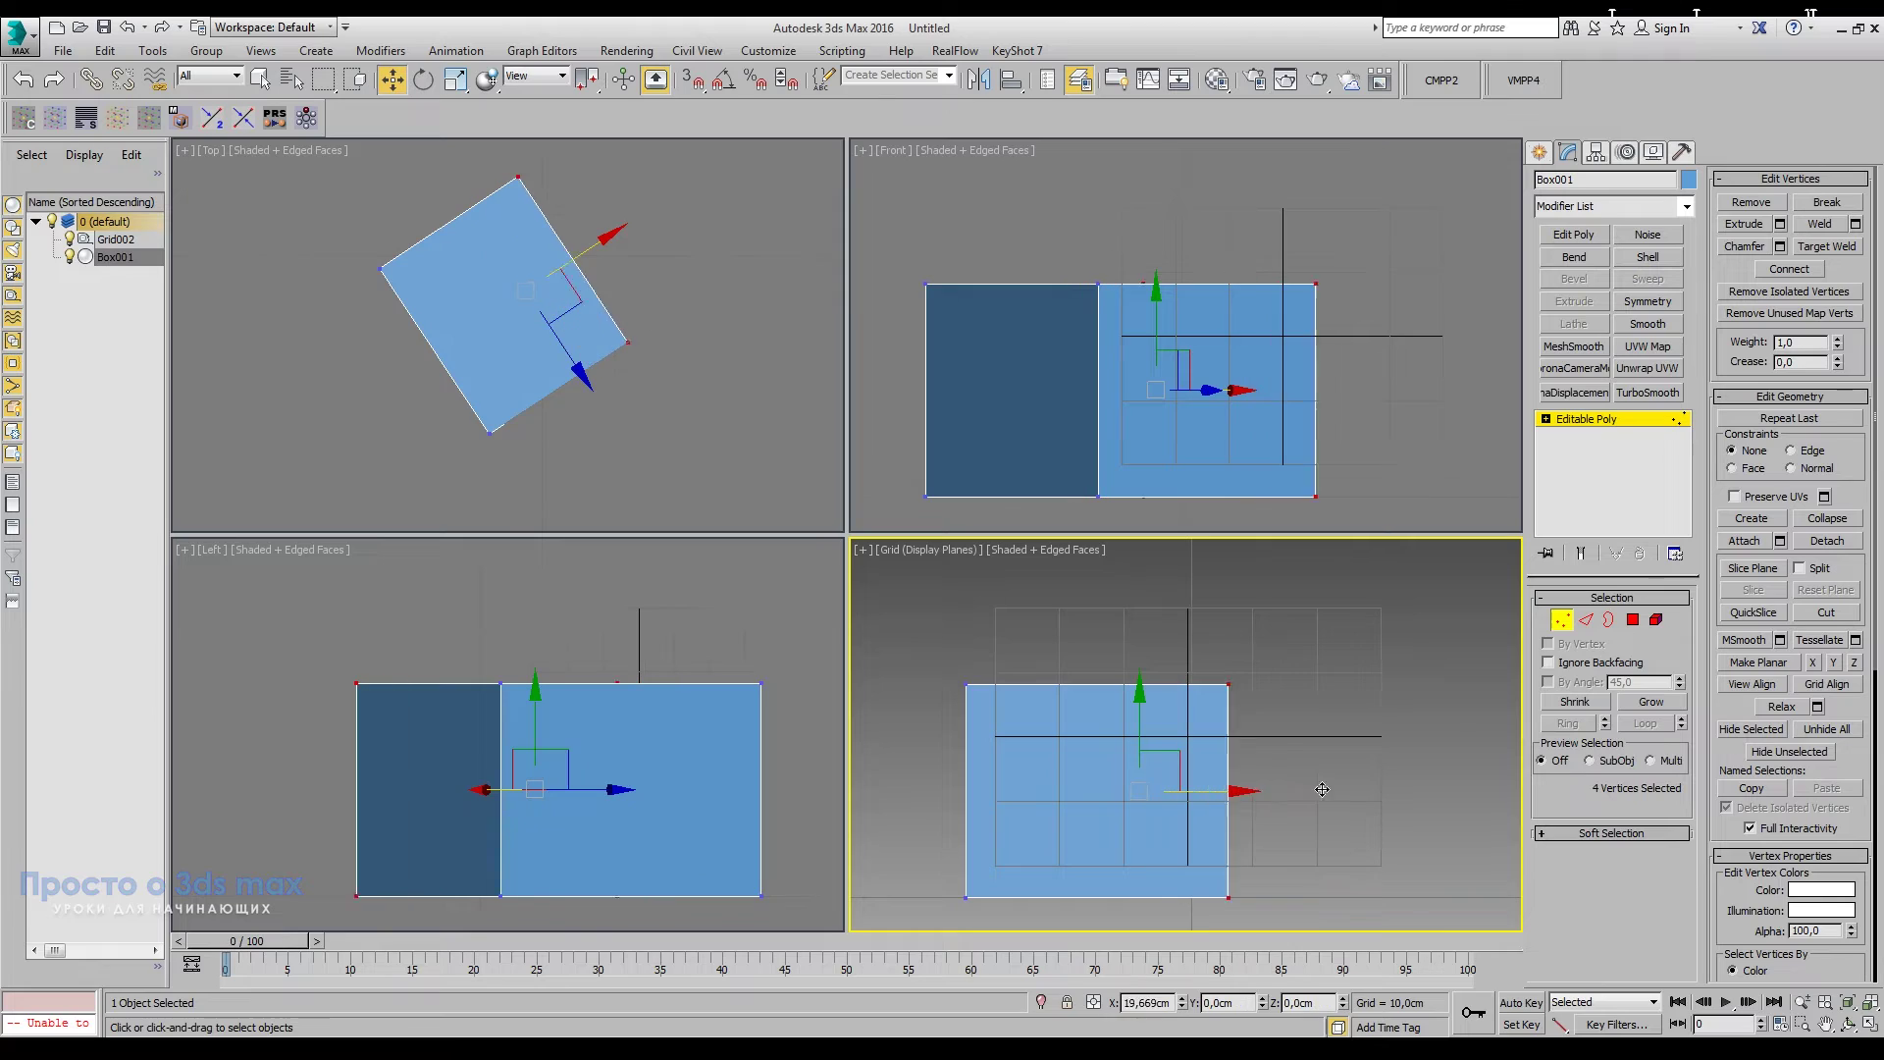
{"action": "left_click_drag", "start_coordinate": [944, 653], "coordinate": [1369, 703]}
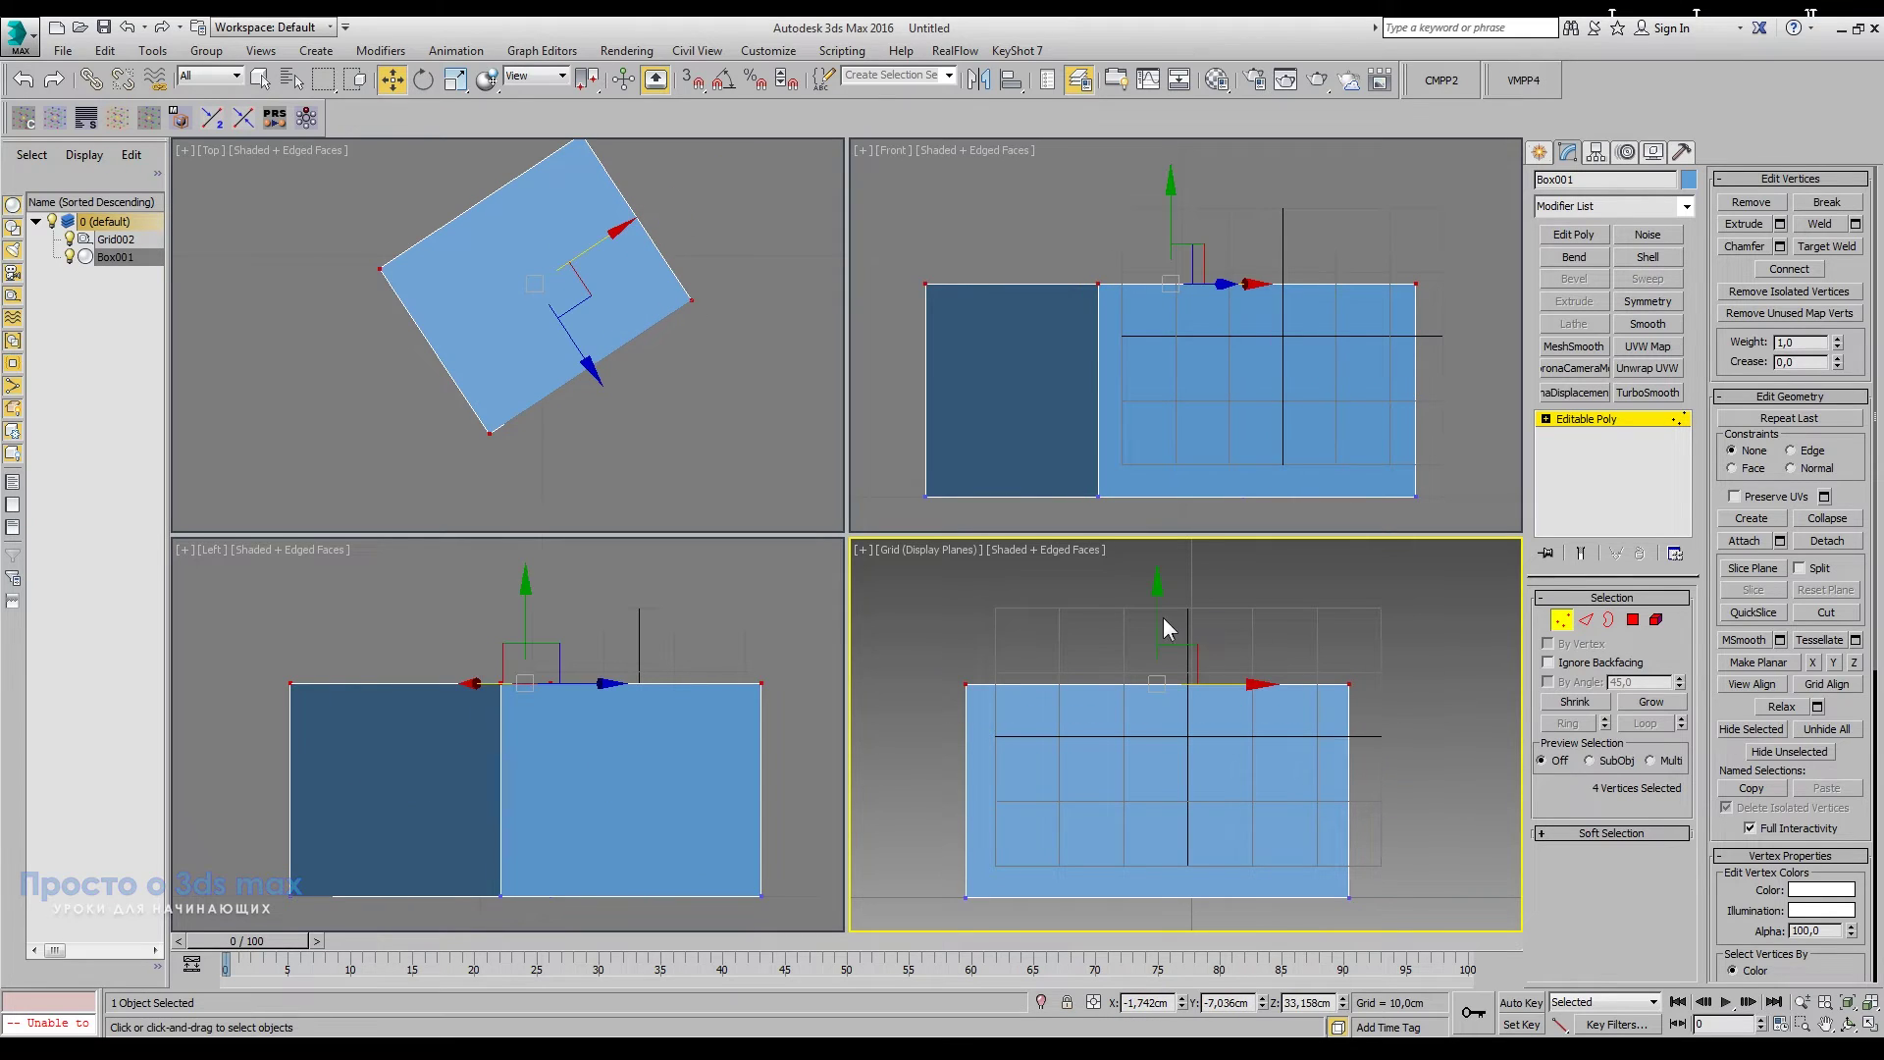
{"action": "left_click_drag", "start_coordinate": [1163, 616], "coordinate": [1163, 576]}
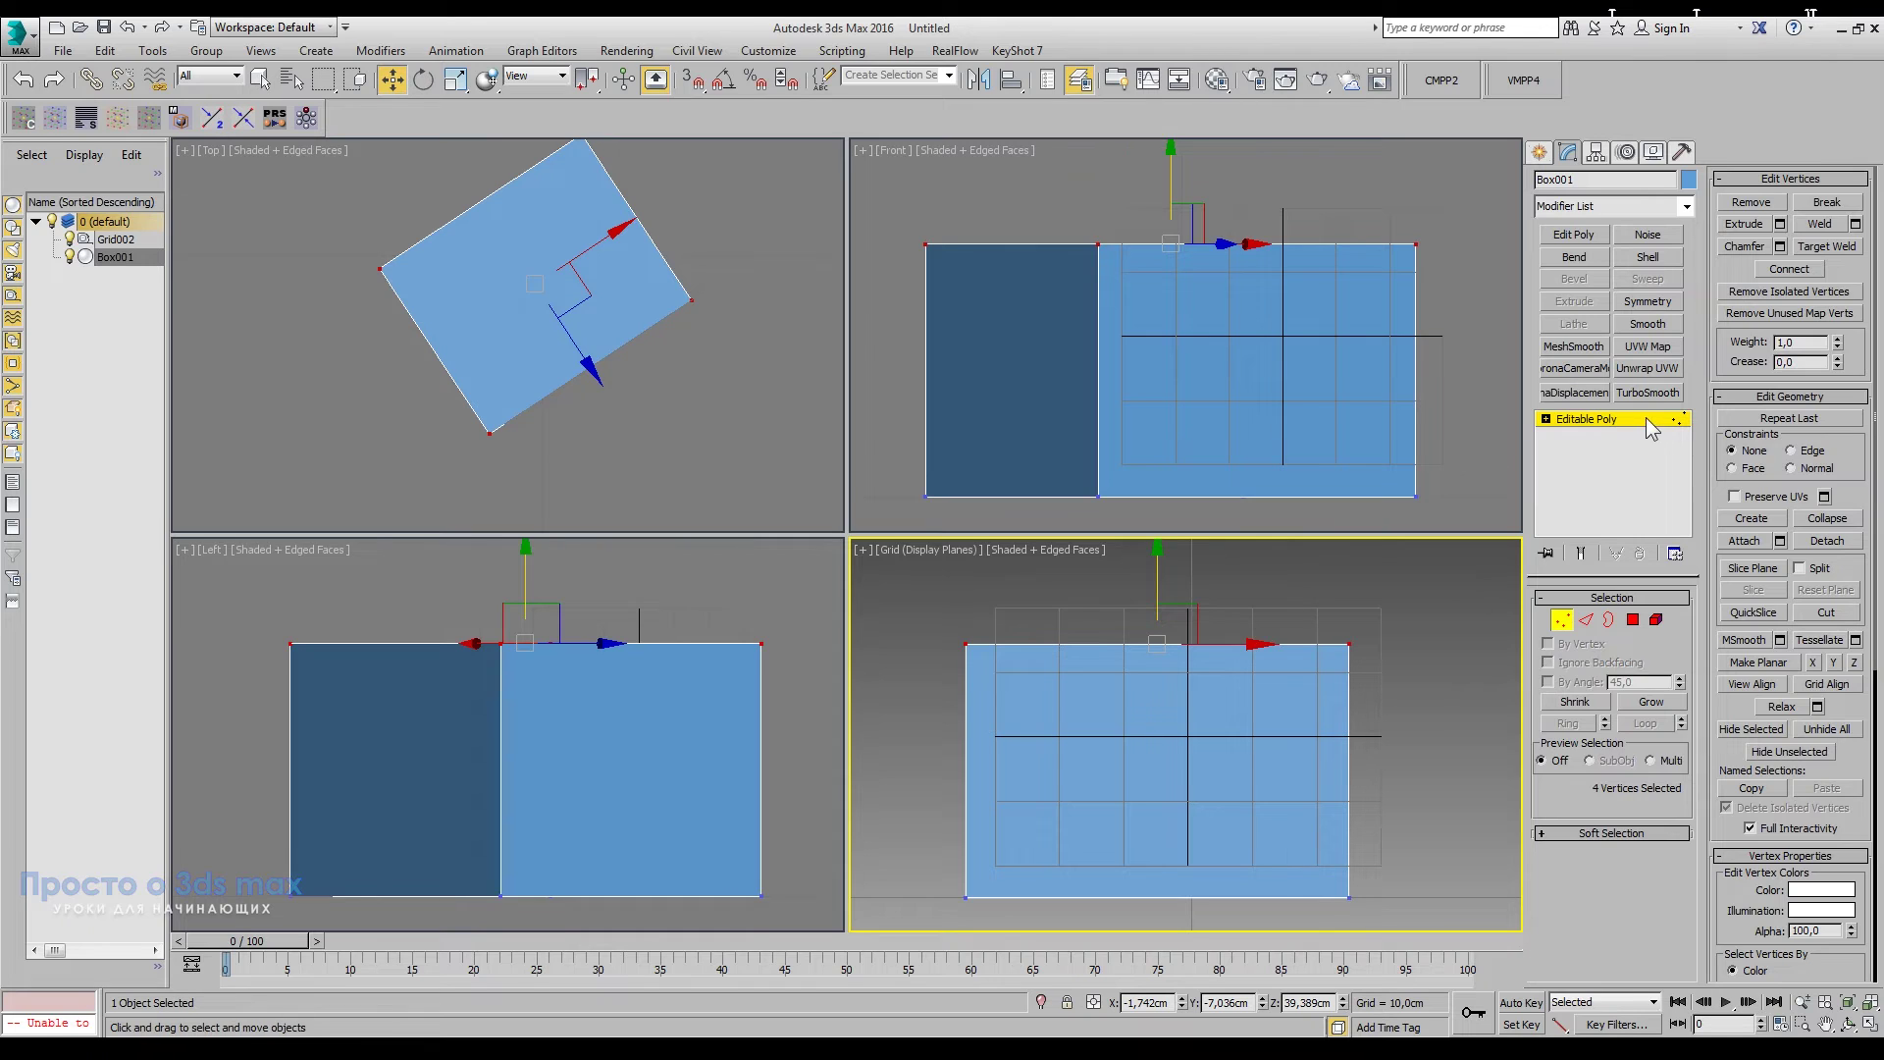
Step: Exit vertex mode, maximize the view, and re-enable 3D Snap with User Grids settings checked
{"action": "left_click", "coordinate": [1652, 429]}
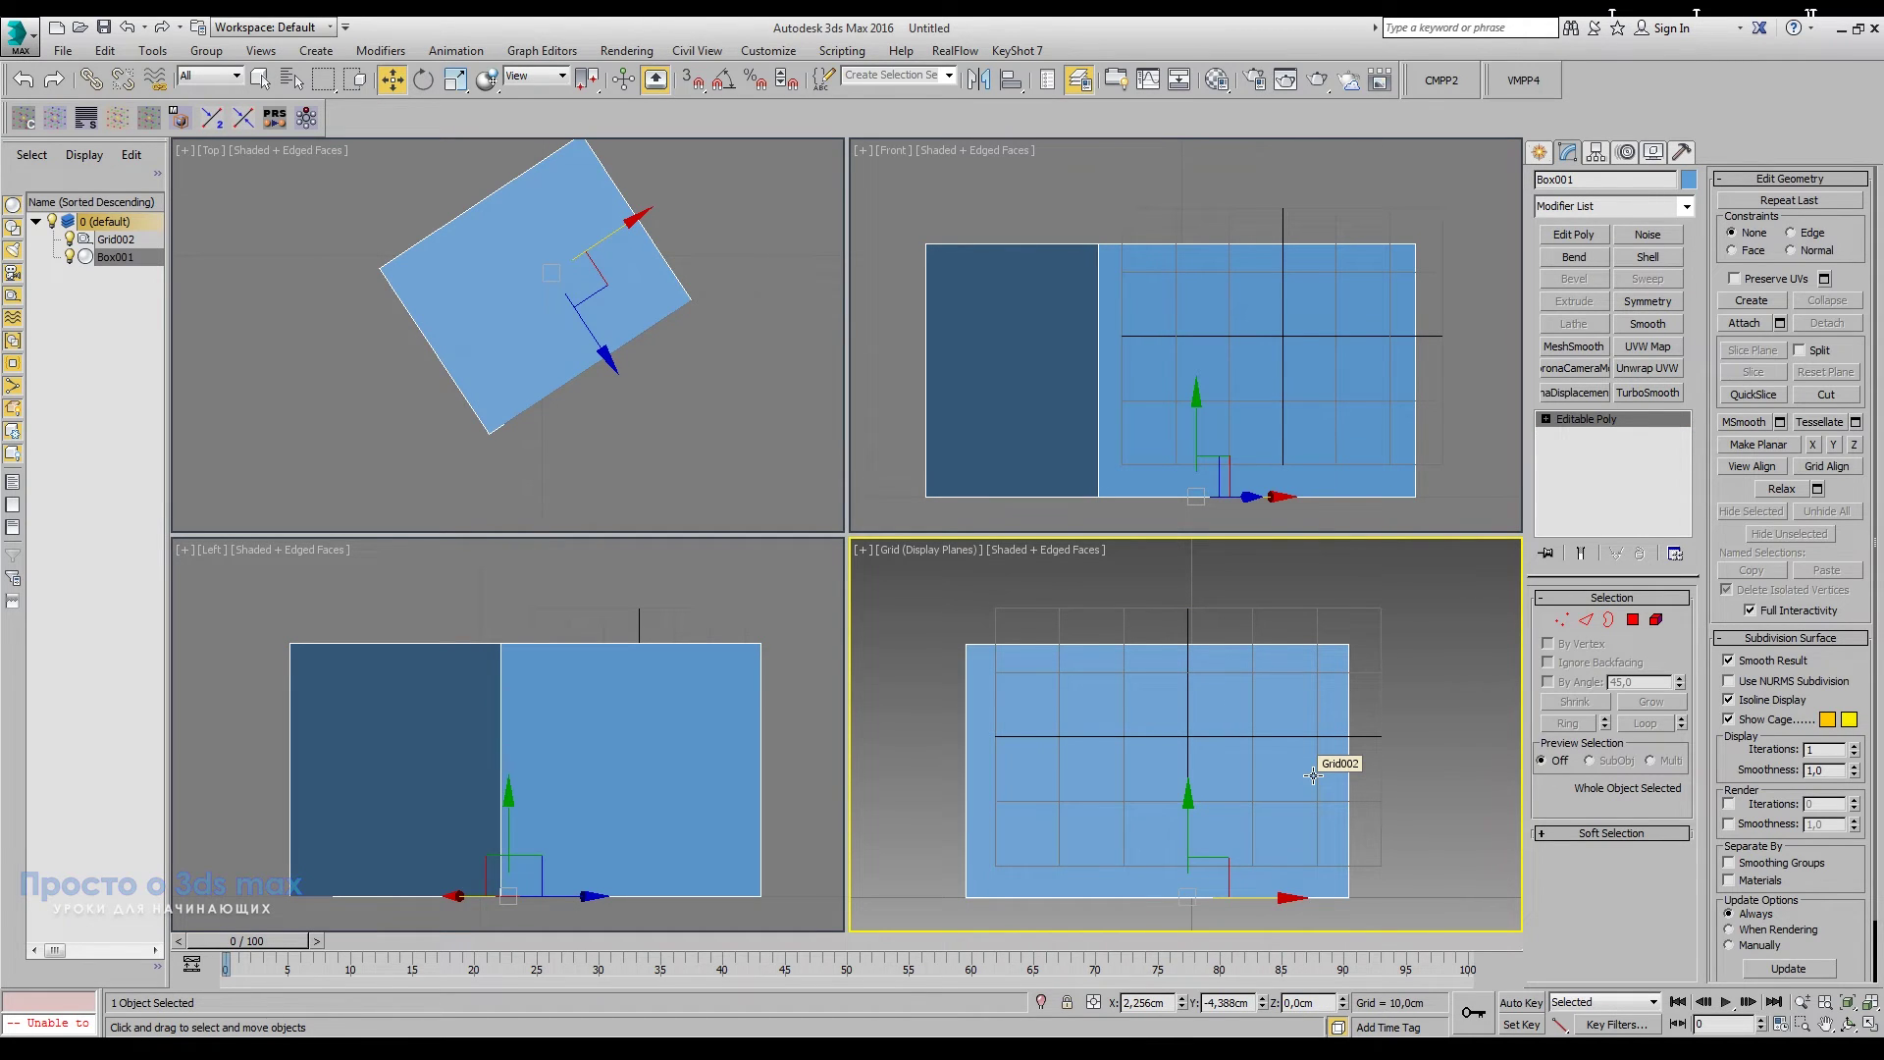
{"action": "key", "text": "alt+w"}
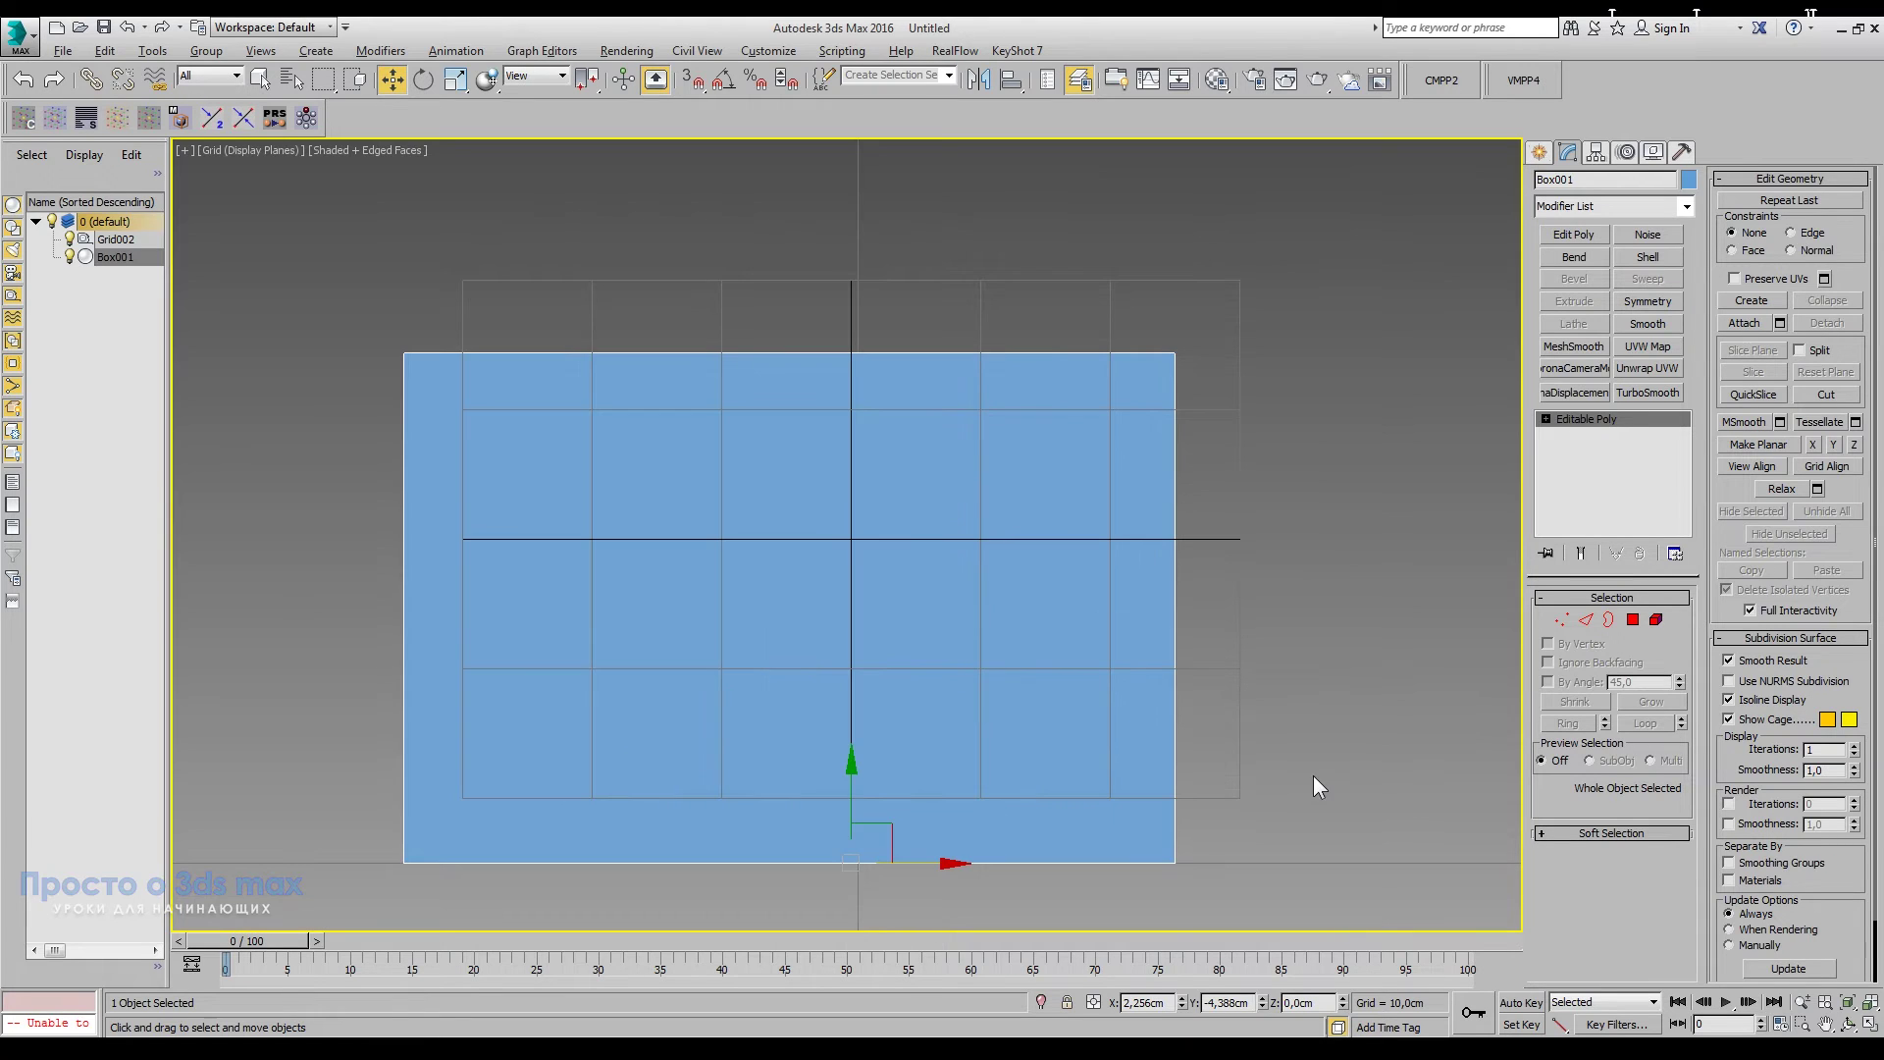
{"action": "left_click", "coordinate": [700, 82]}
{"action": "right_click", "coordinate": [702, 87]}
{"action": "left_click", "coordinate": [1048, 422]}
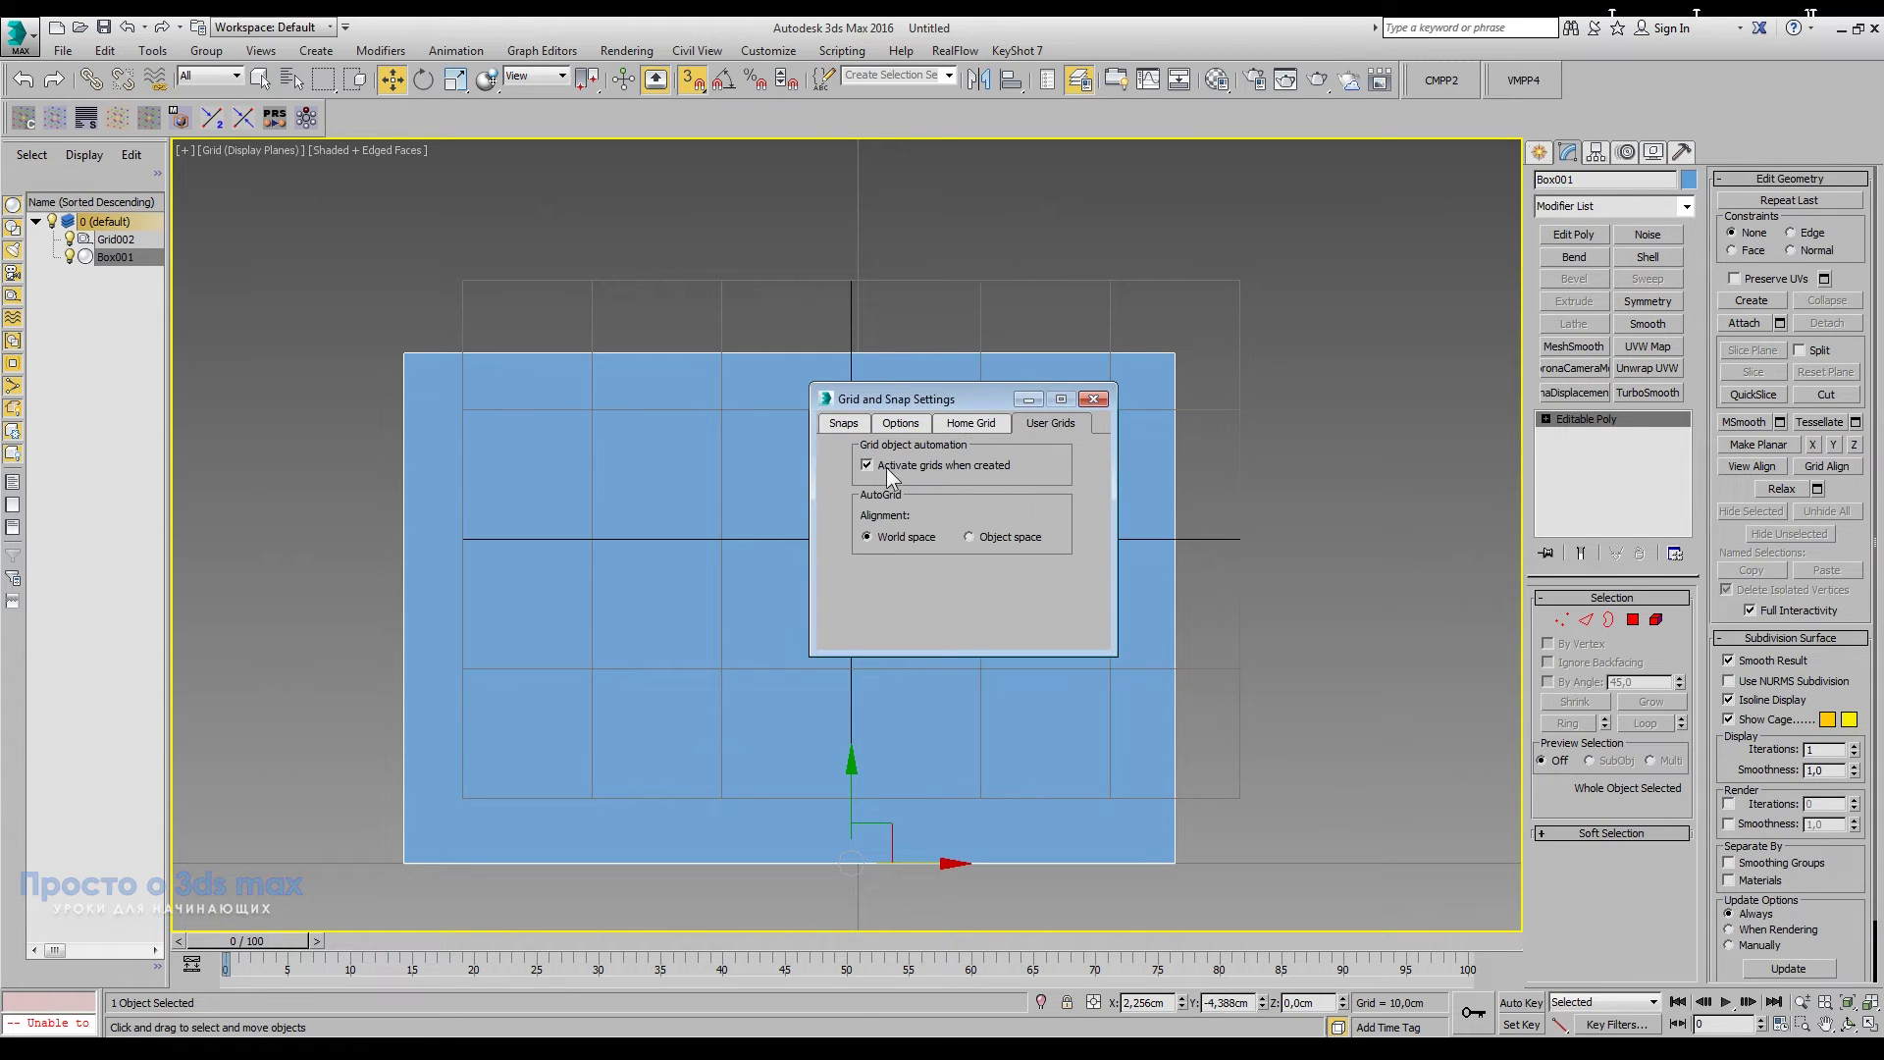
{"action": "left_click", "coordinate": [1093, 398]}
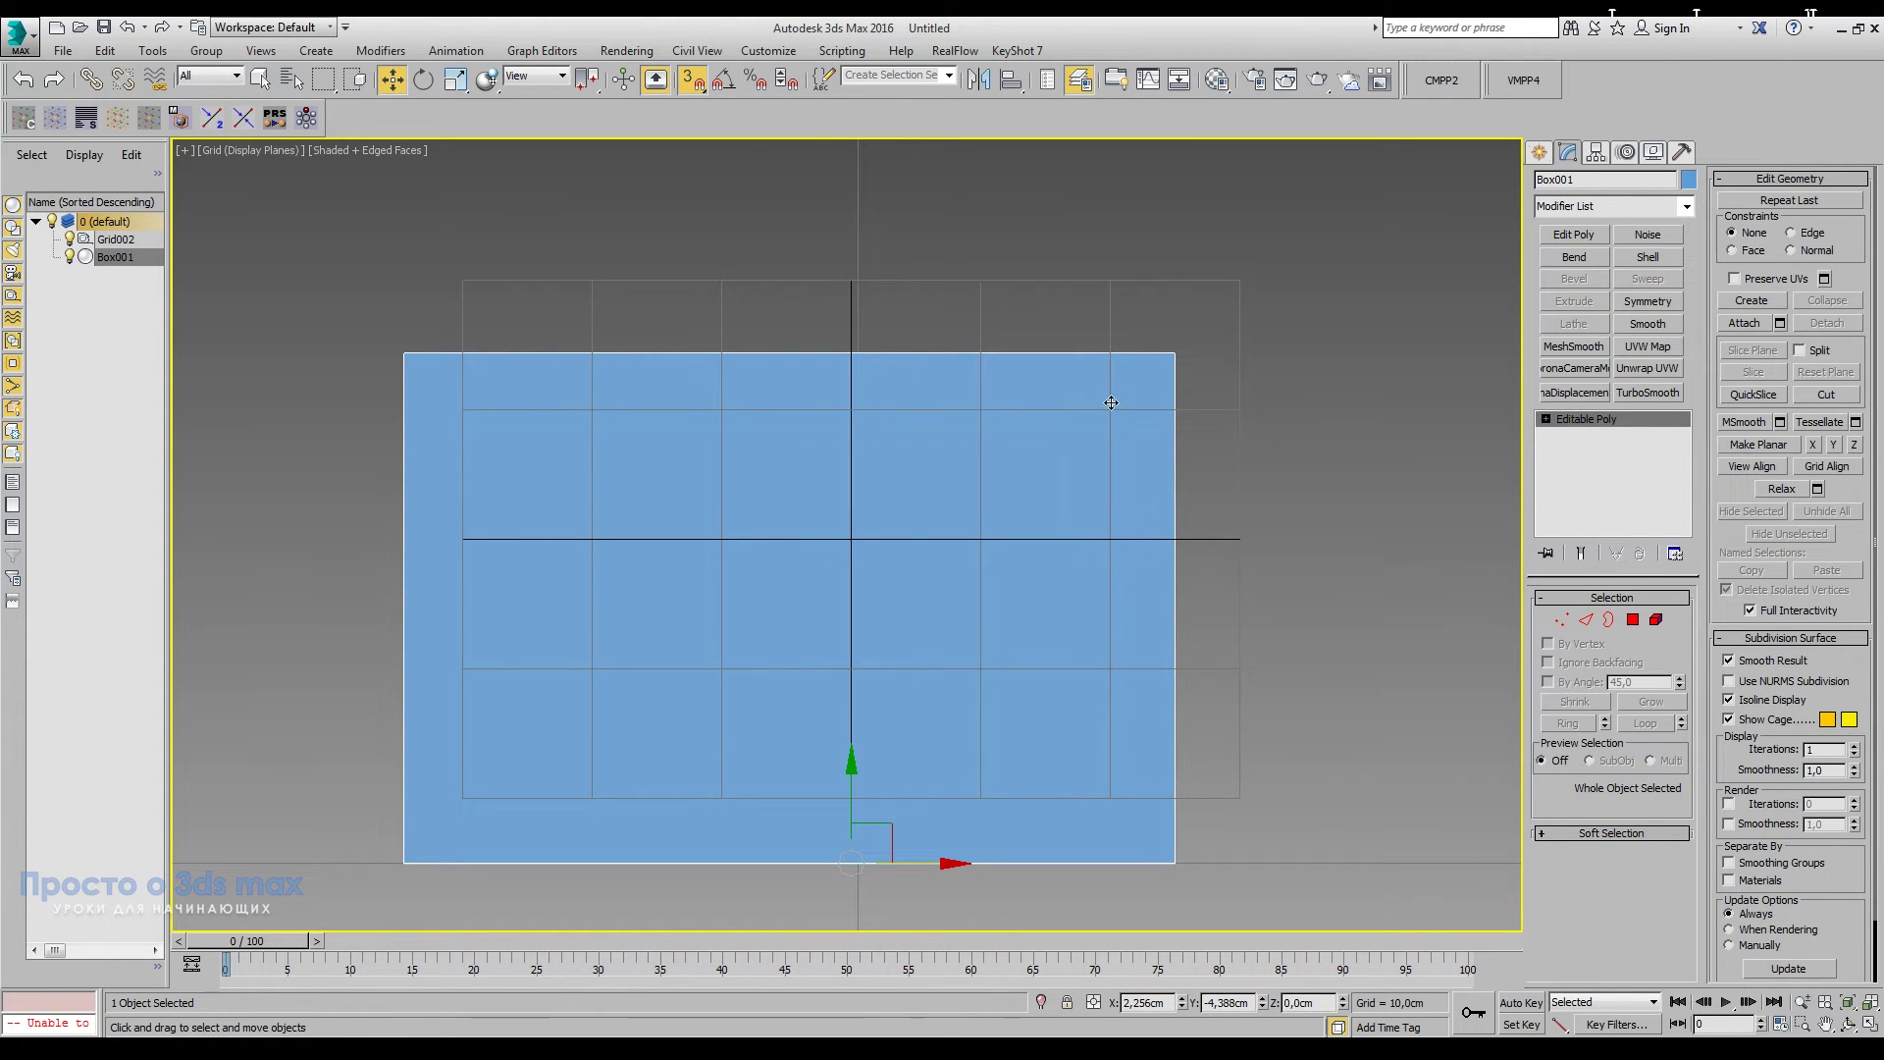
{"action": "mouse_move", "coordinate": [1331, 524]}
{"action": "middle_mouse_down", "text": "alt"}
{"action": "mouse_move", "coordinate": [1219, 522]}
{"action": "mouse_move", "coordinate": [1404, 567]}
{"action": "mouse_move", "coordinate": [1359, 613]}
{"action": "mouse_move", "coordinate": [1186, 592]}
{"action": "middle_mouse_up", "text": "alt"}
Step: Replace the old grid with a new 39.389 × 59.462 cm AutoGrid grid on the box's front face
{"action": "left_click", "coordinate": [790, 495]}
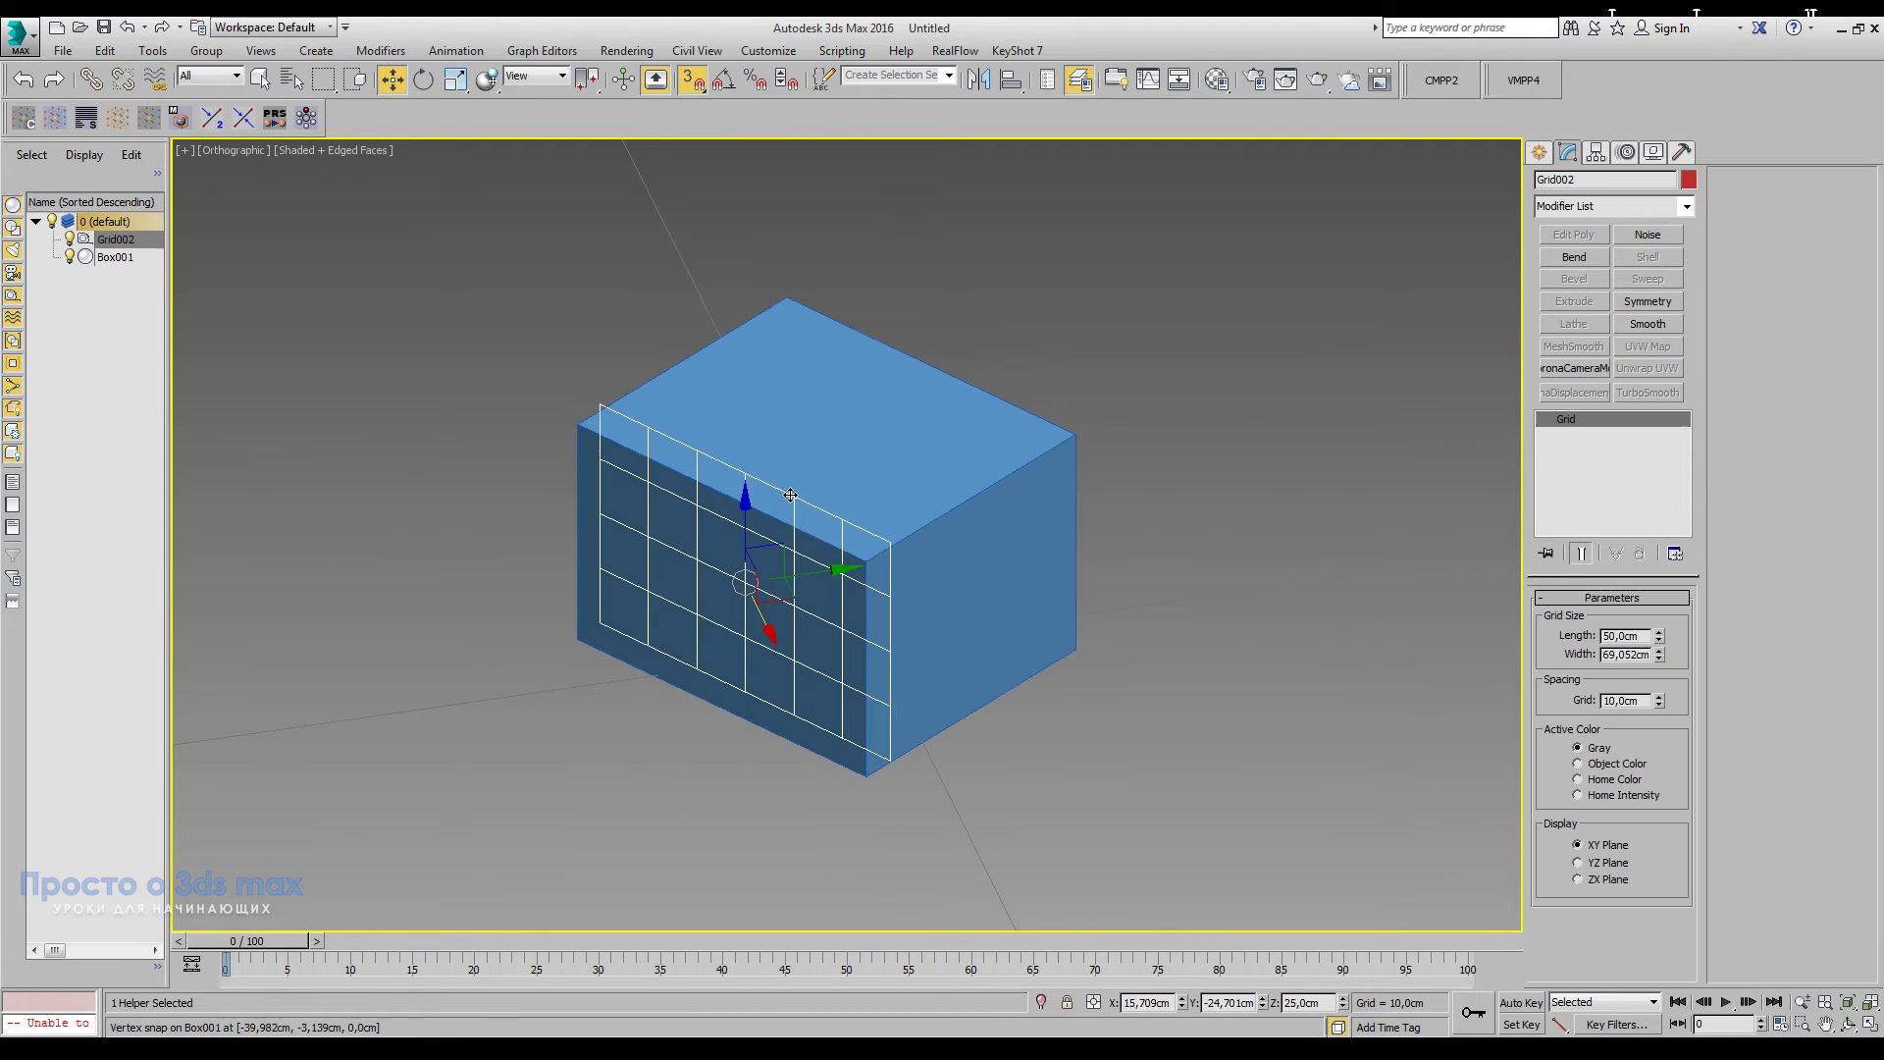
{"action": "key", "text": "Delete"}
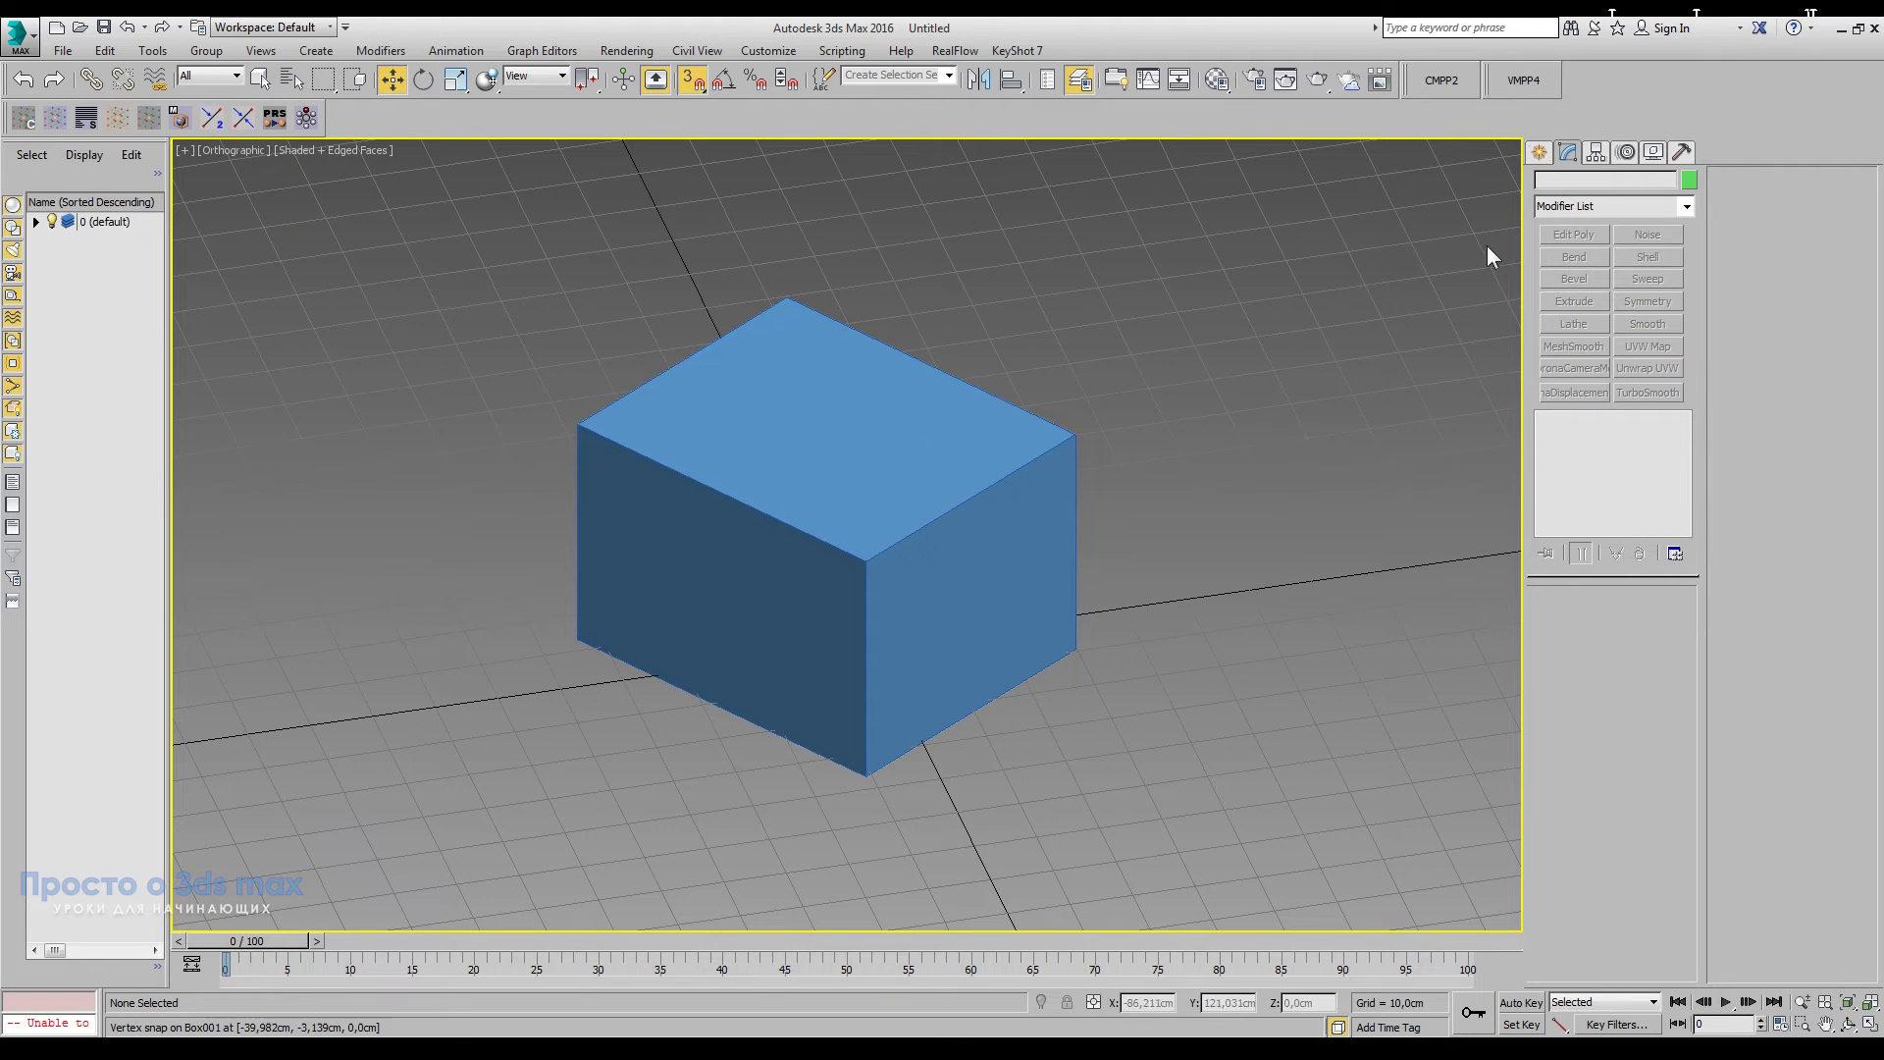
{"action": "left_click", "coordinate": [1055, 554]}
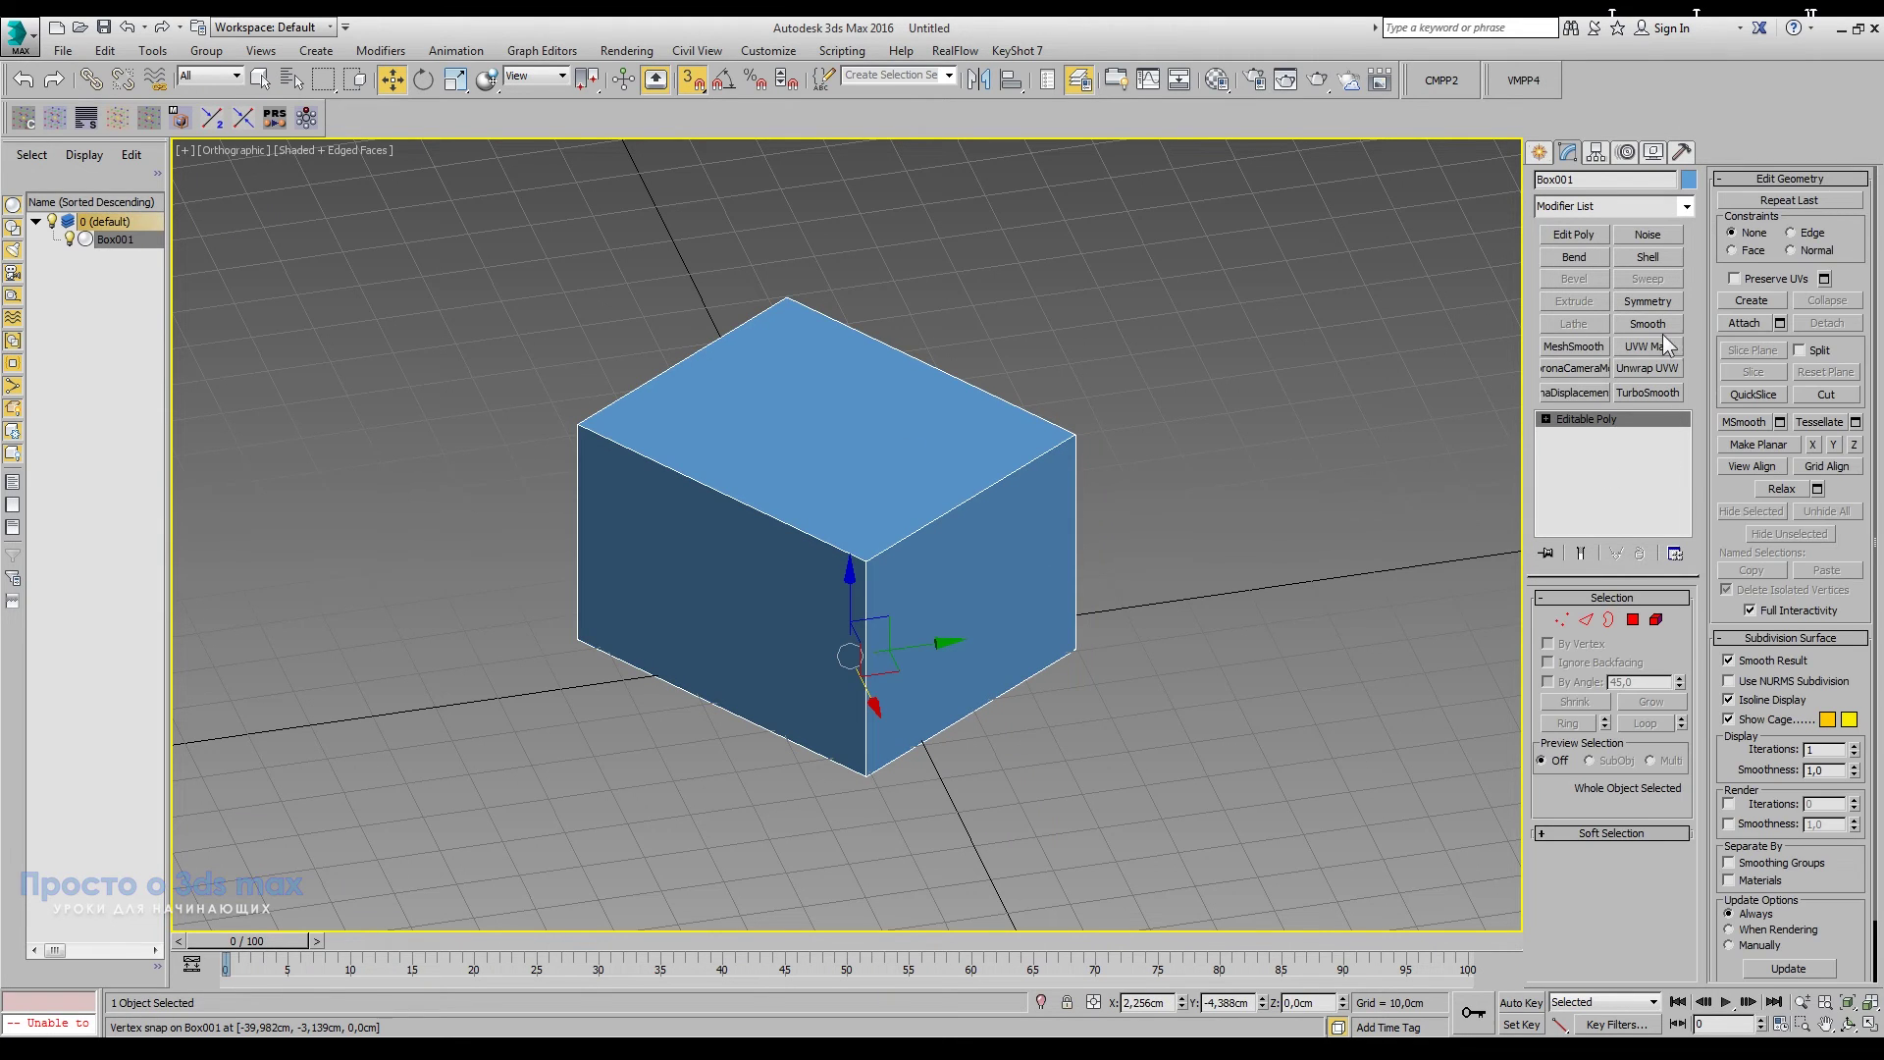
{"action": "left_click", "coordinate": [1542, 155]}
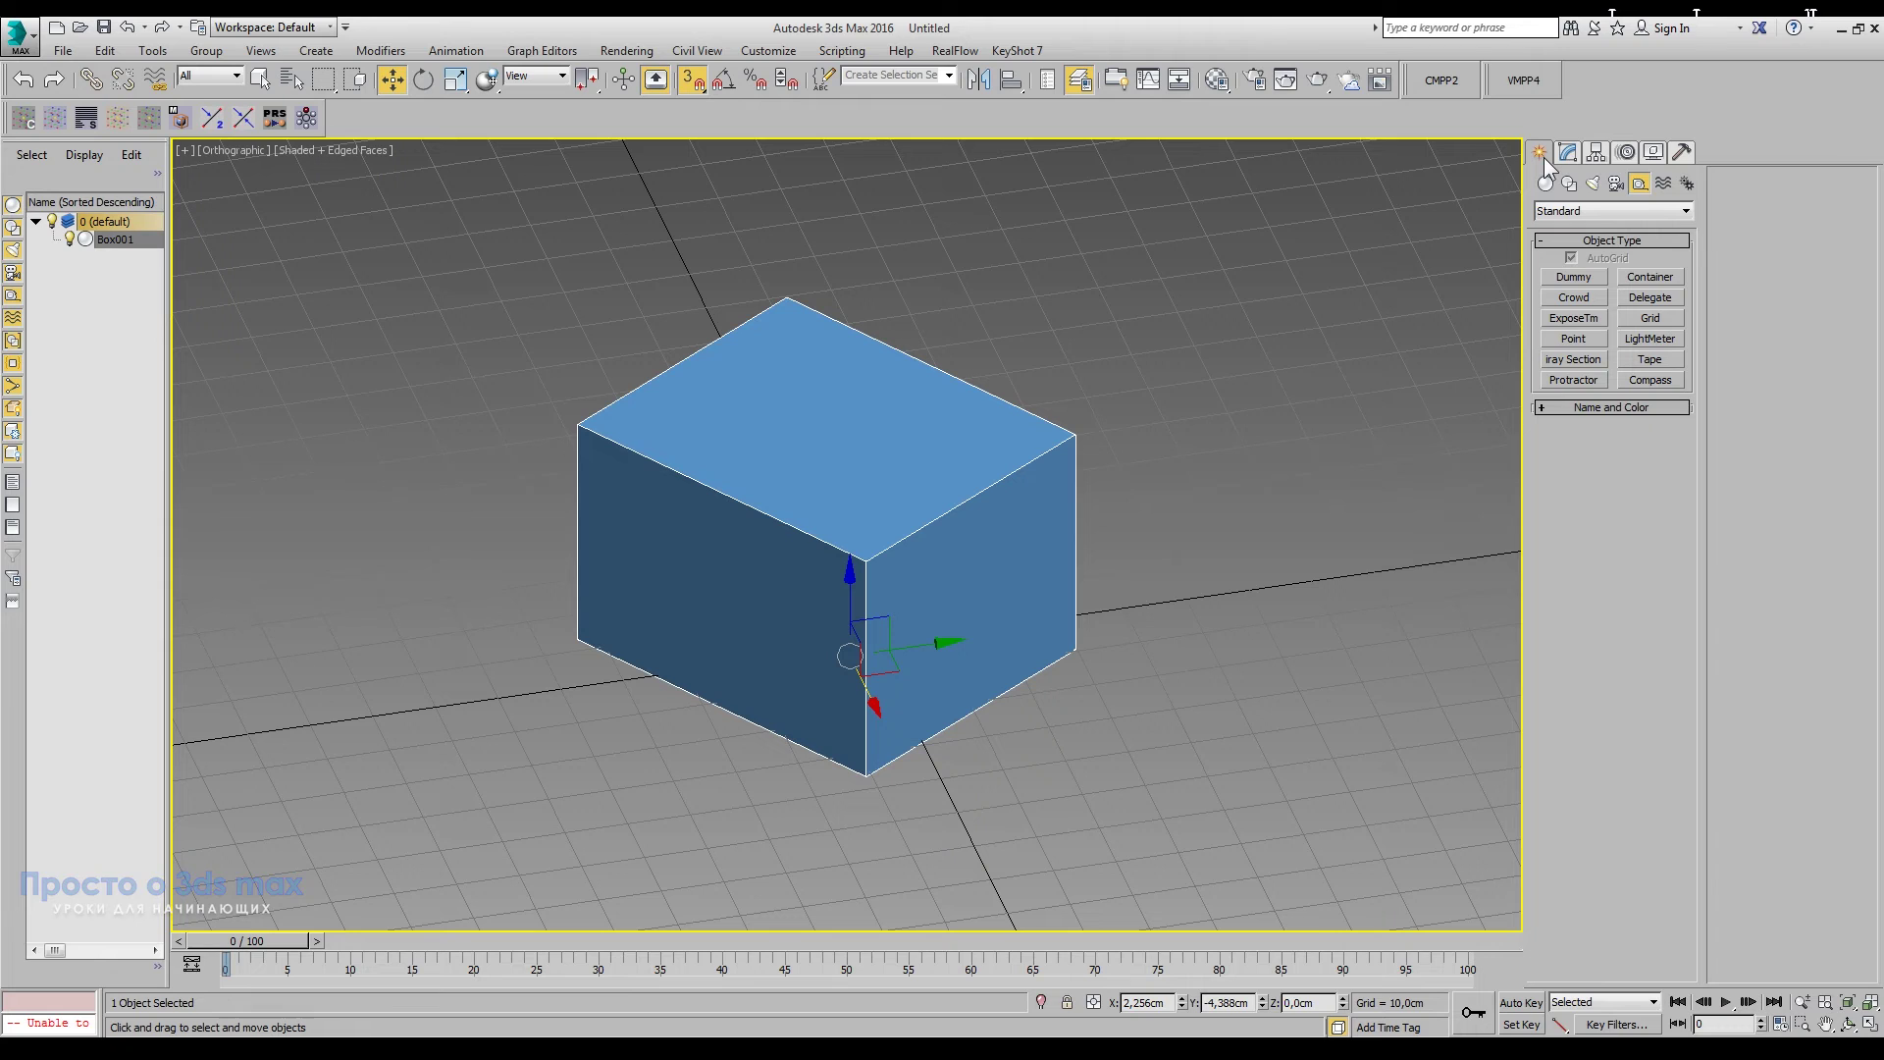
{"action": "left_click", "coordinate": [1650, 318]}
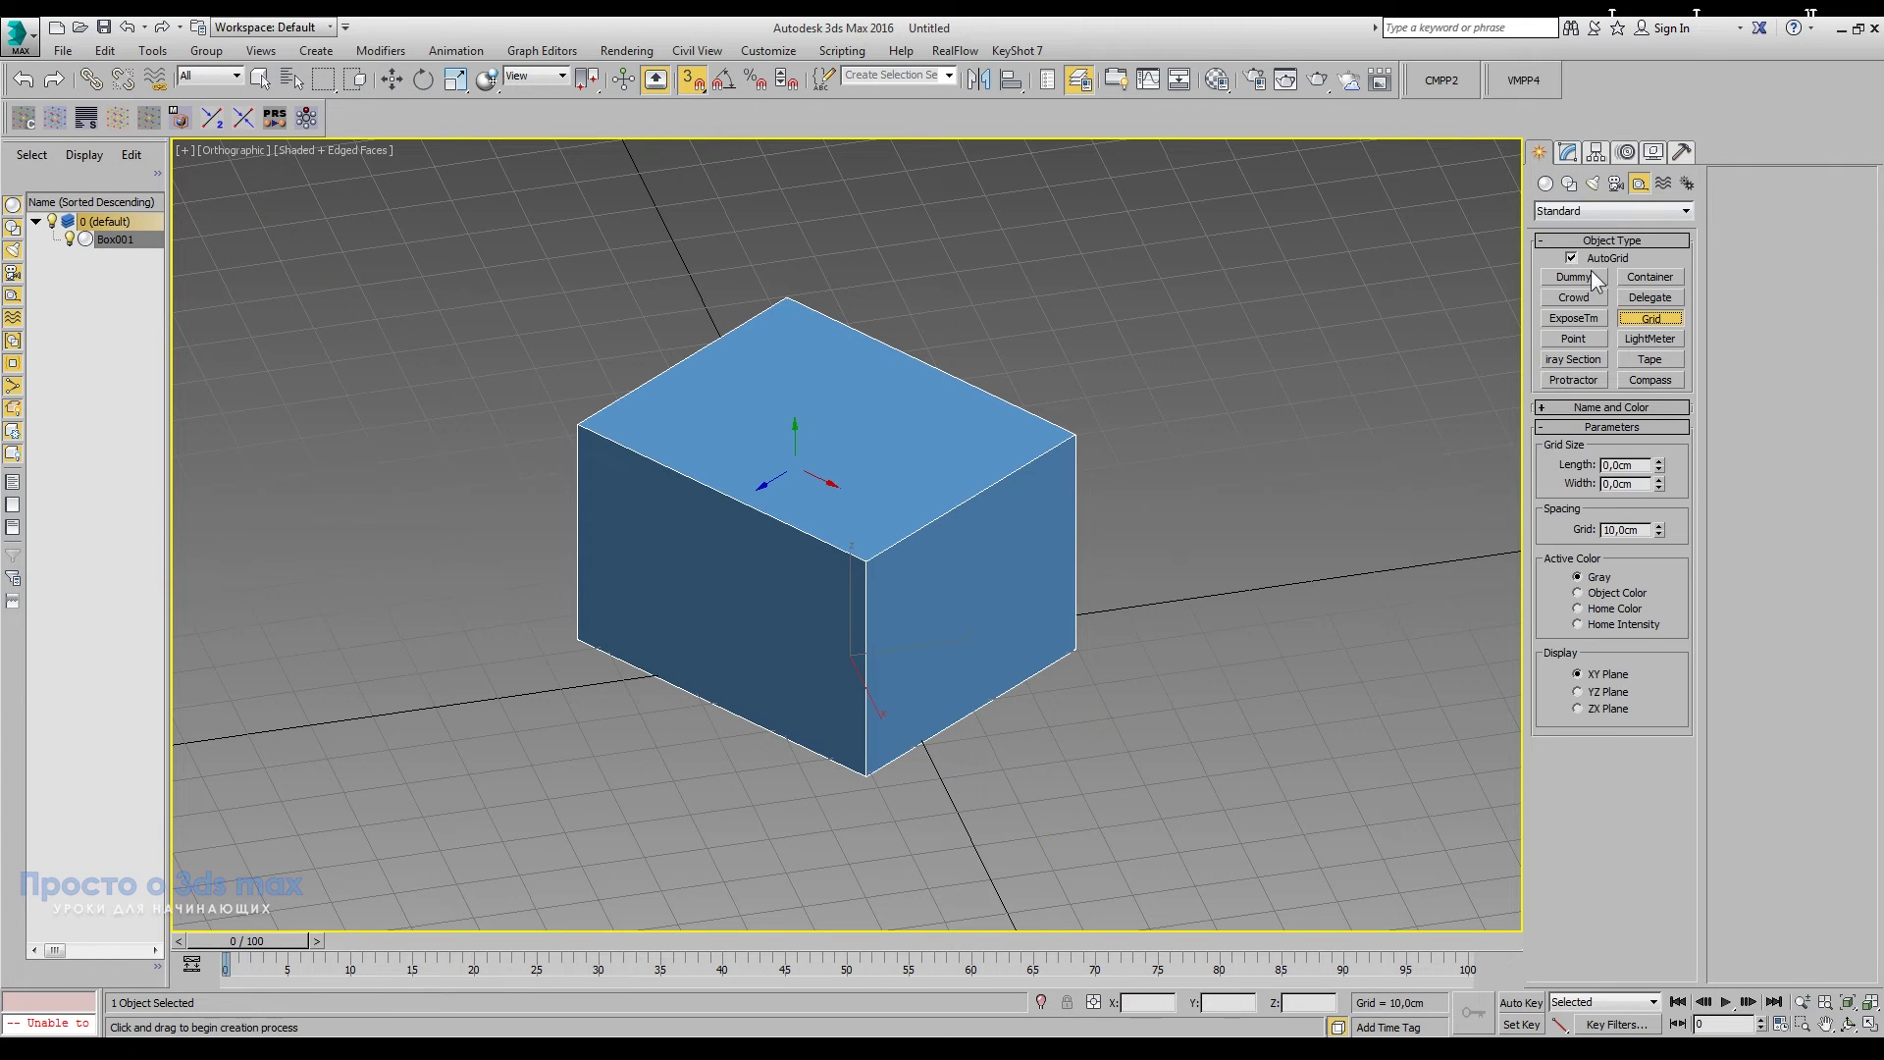
{"action": "mouse_move", "coordinate": [577, 424]}
{"action": "left_mouse_down"}
{"action": "mouse_move", "coordinate": [740, 661]}
{"action": "mouse_move", "coordinate": [865, 775]}
{"action": "left_mouse_up"}
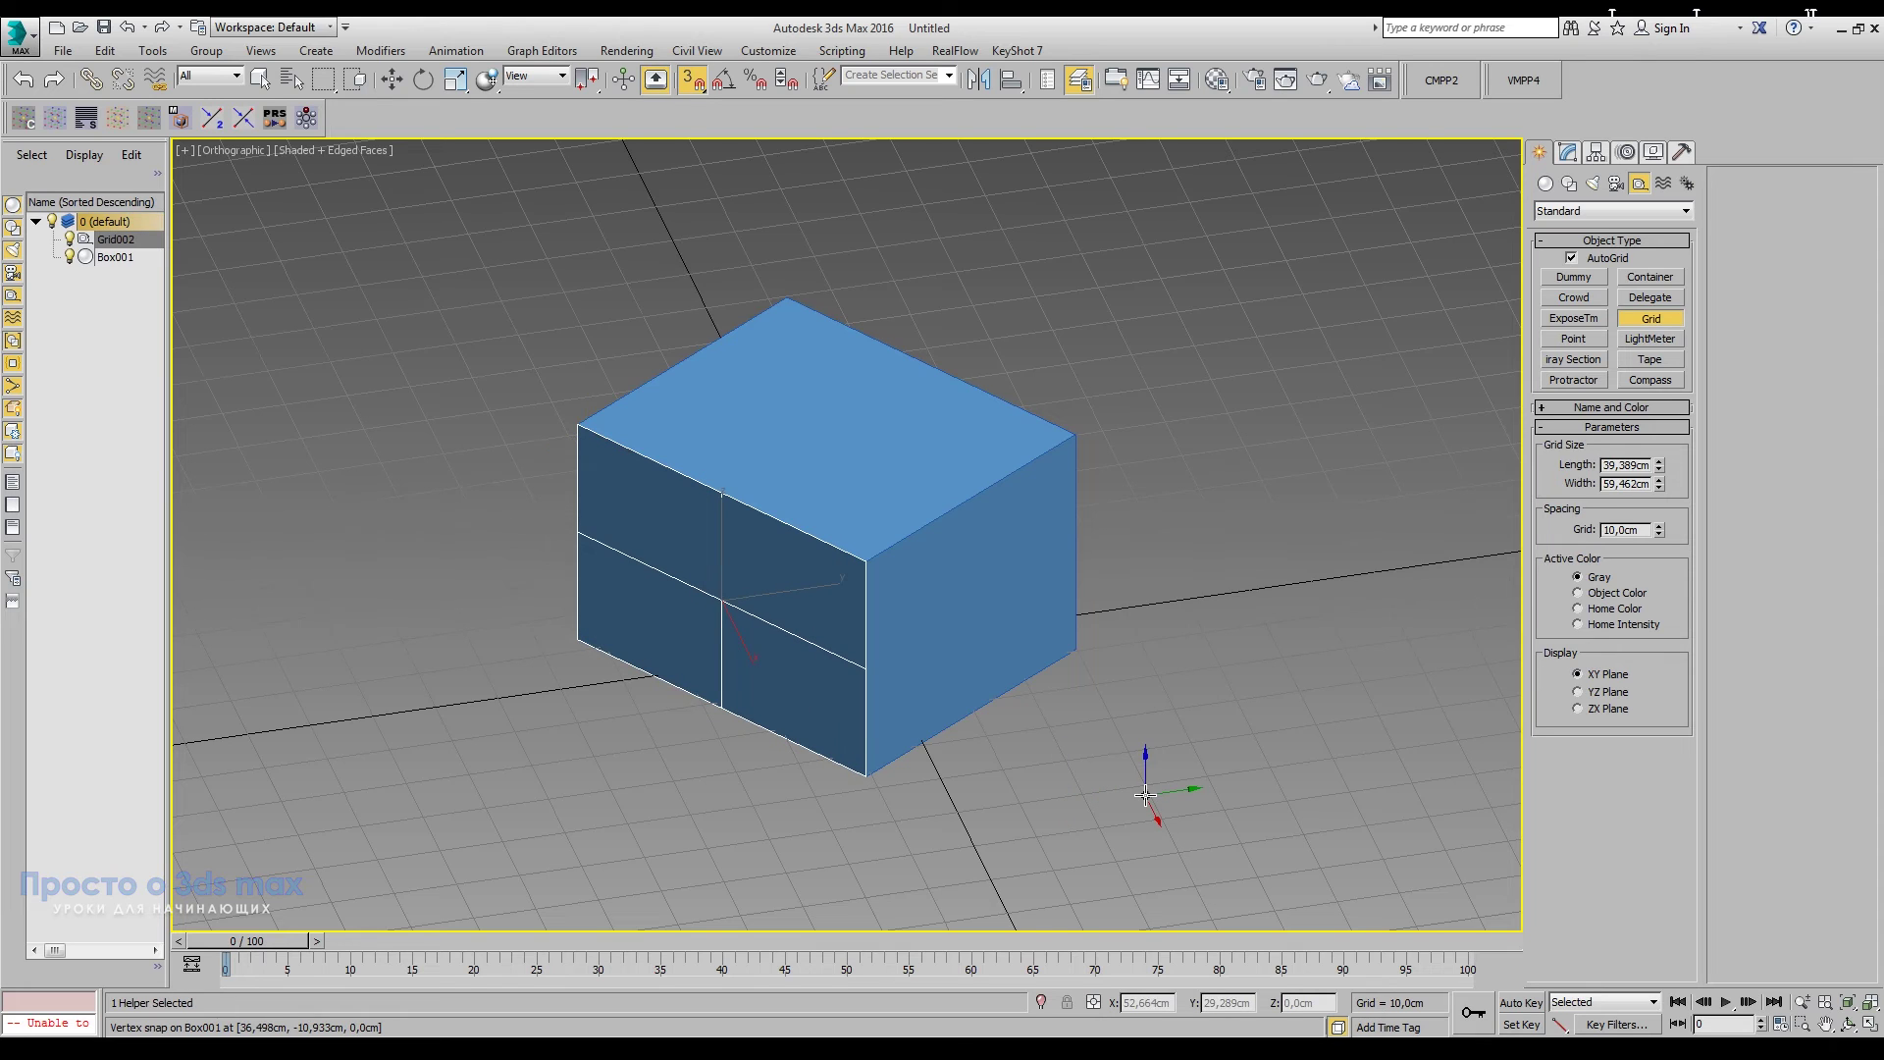
{"action": "left_click", "coordinate": [398, 81]}
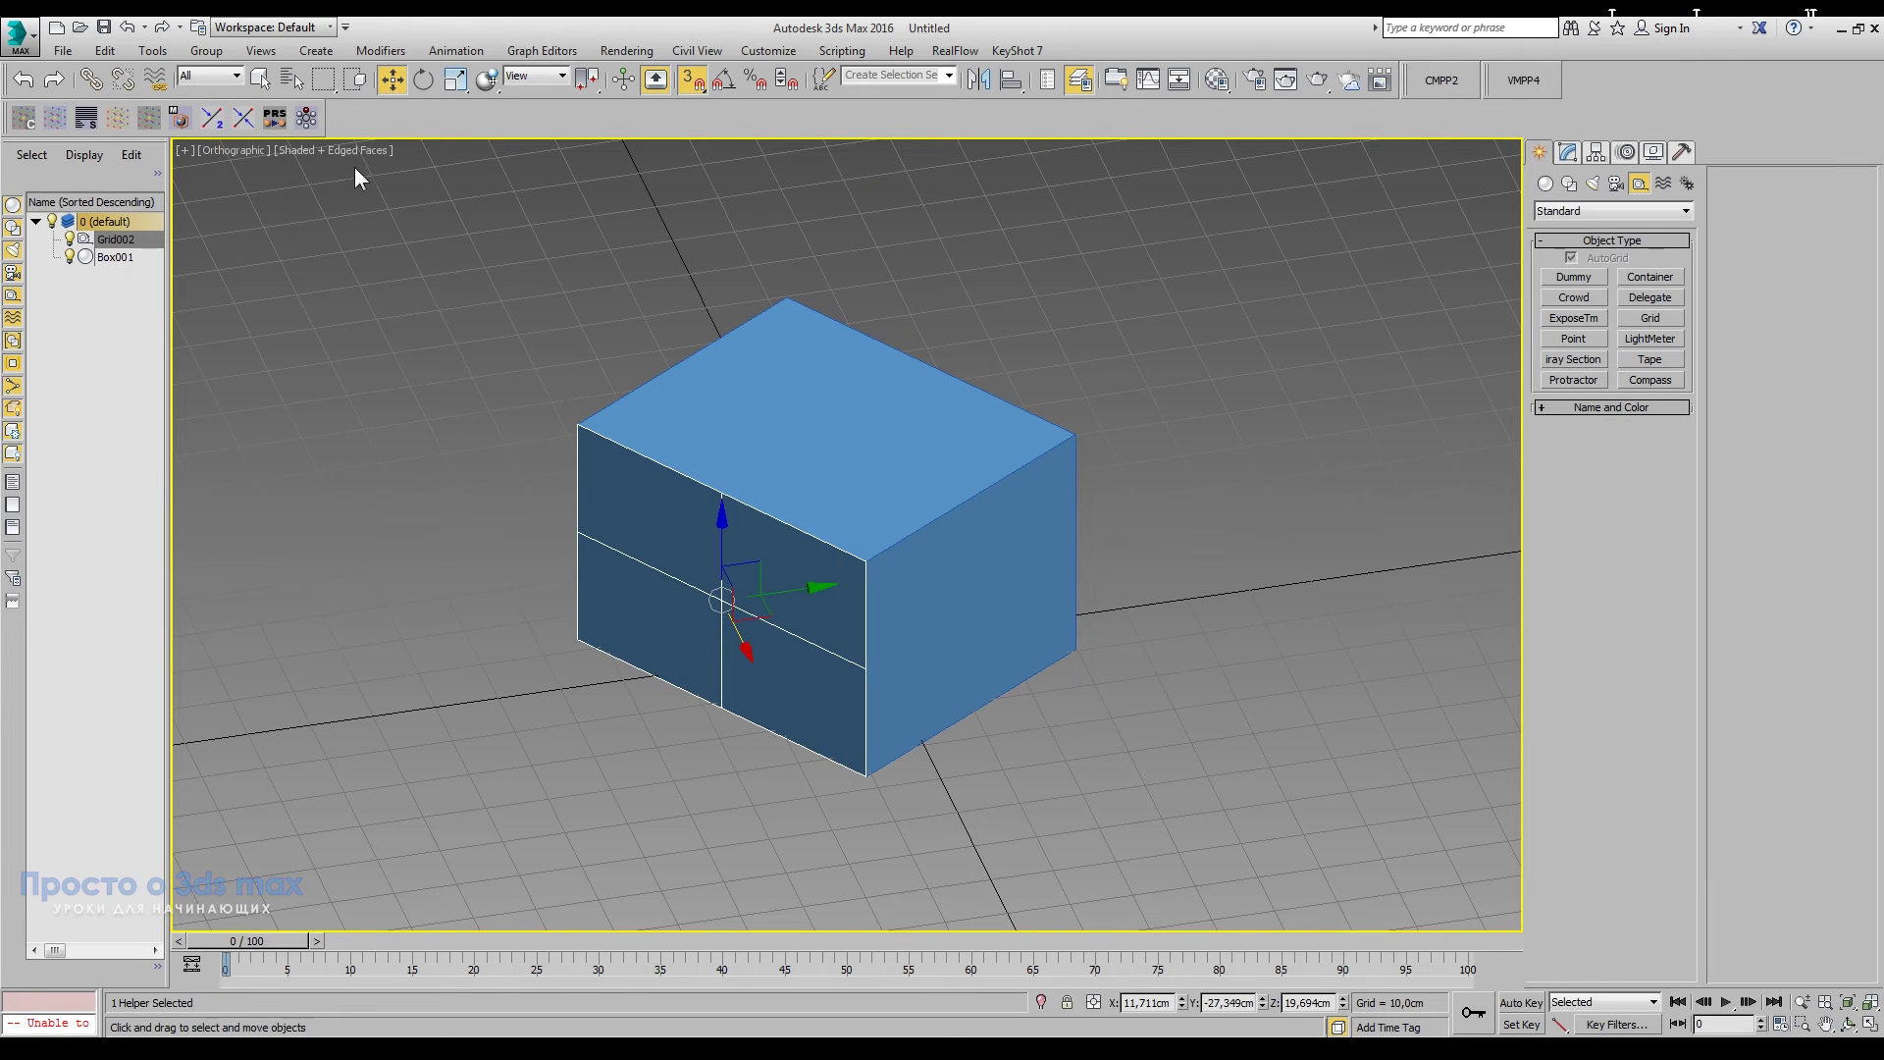
{"action": "left_click", "coordinate": [235, 149]}
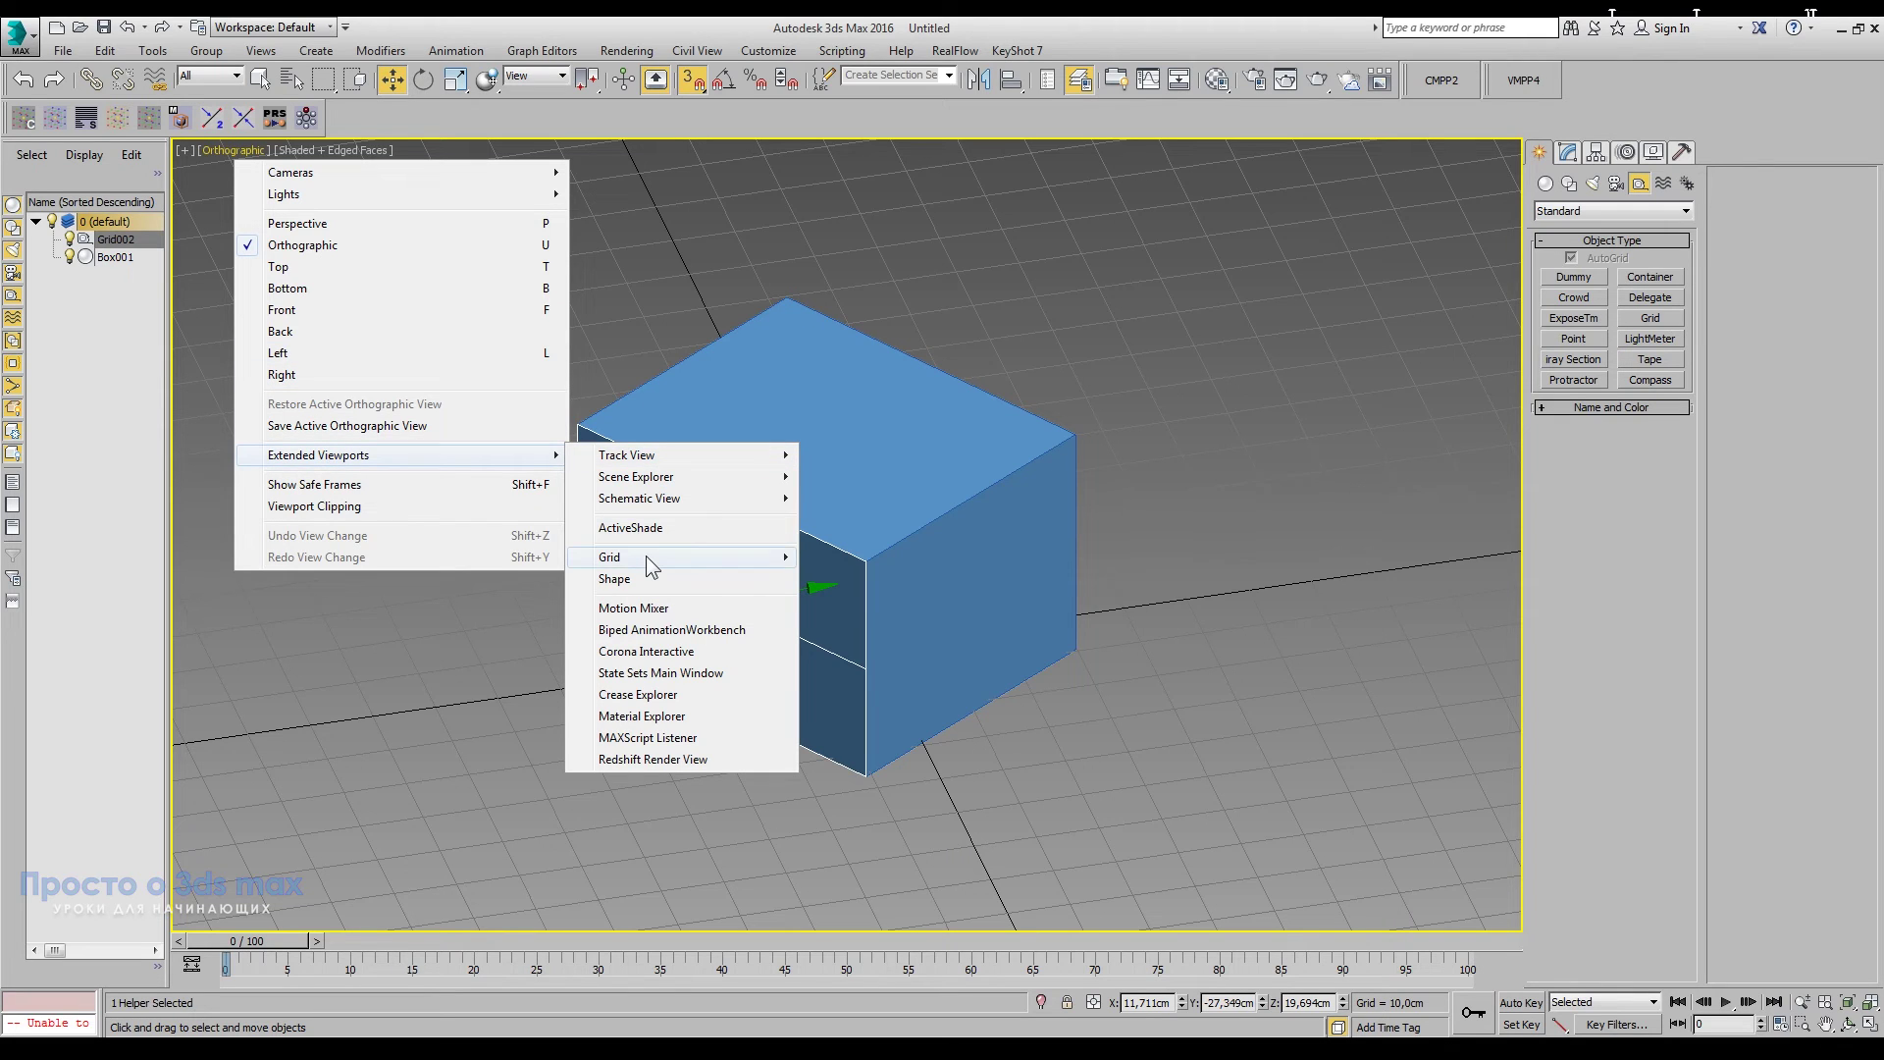
{"action": "mouse_move", "coordinate": [609, 557]}
{"action": "left_click", "coordinate": [864, 686]}
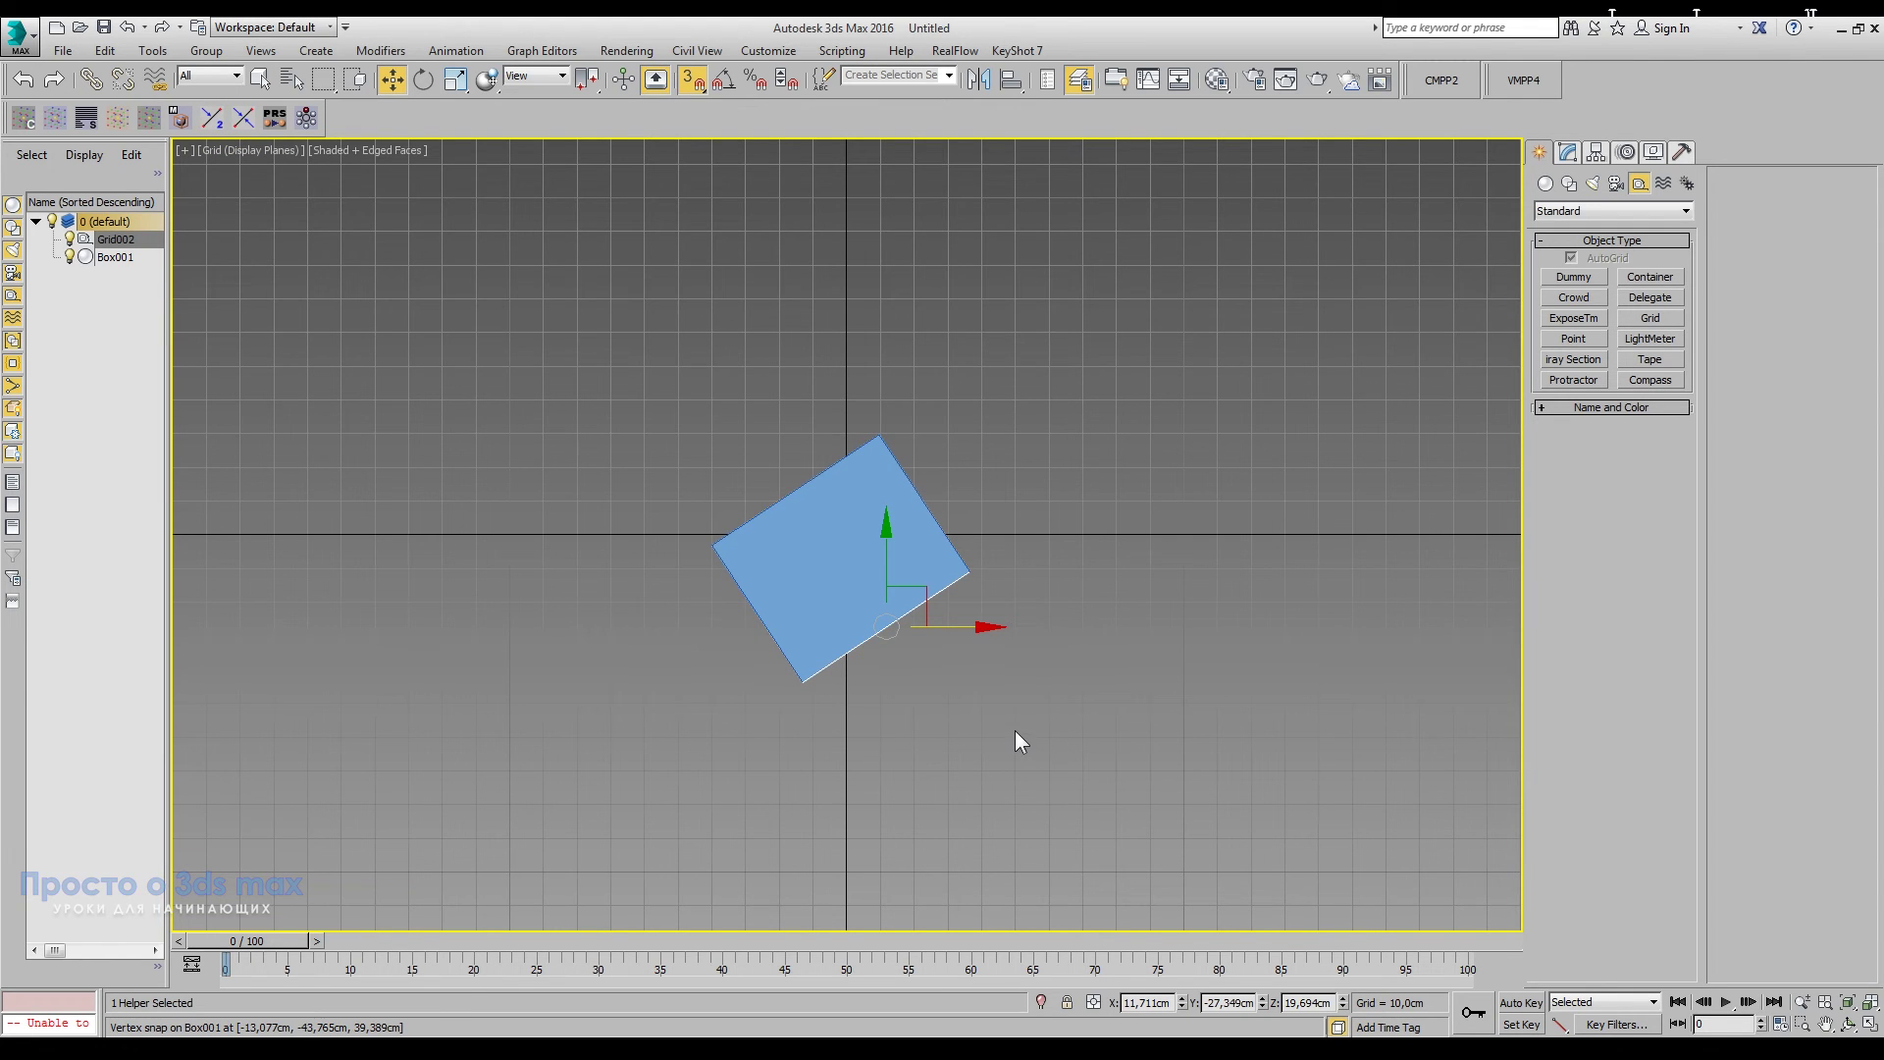
{"action": "mouse_move", "coordinate": [1014, 732]}
{"action": "middle_mouse_down", "text": "alt"}
{"action": "mouse_move", "coordinate": [905, 695]}
{"action": "mouse_move", "coordinate": [942, 648]}
{"action": "mouse_move", "coordinate": [1217, 622]}
{"action": "mouse_move", "coordinate": [1212, 604]}
{"action": "middle_mouse_up", "text": "alt"}
Step: Orbit the view, confirm the User Grids snap settings, and hide the home grid with G
{"action": "scroll", "coordinate": [1046, 620], "scroll_direction": "up", "scroll_amount": 5}
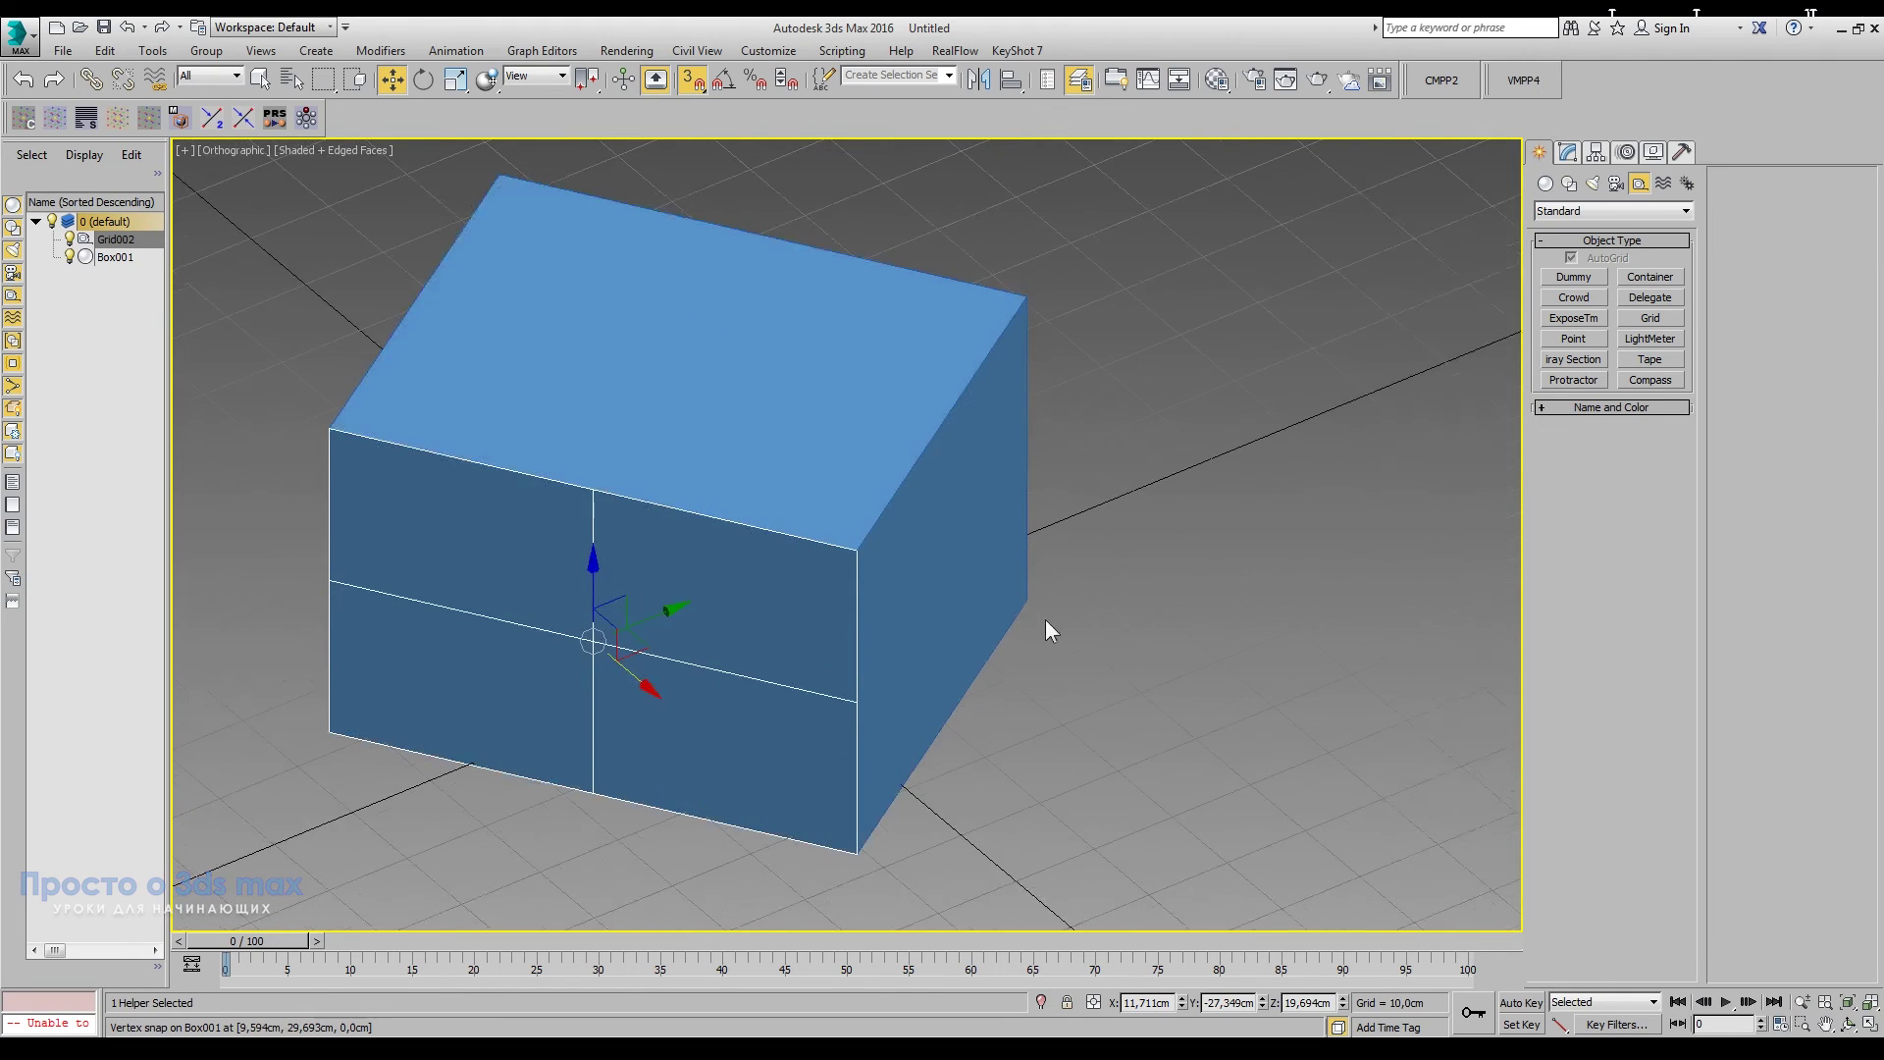
{"action": "mouse_move", "coordinate": [1045, 621]}
{"action": "middle_mouse_down", "text": "alt"}
{"action": "mouse_move", "coordinate": [1121, 626]}
{"action": "mouse_move", "coordinate": [1078, 628]}
{"action": "middle_mouse_up", "text": "alt"}
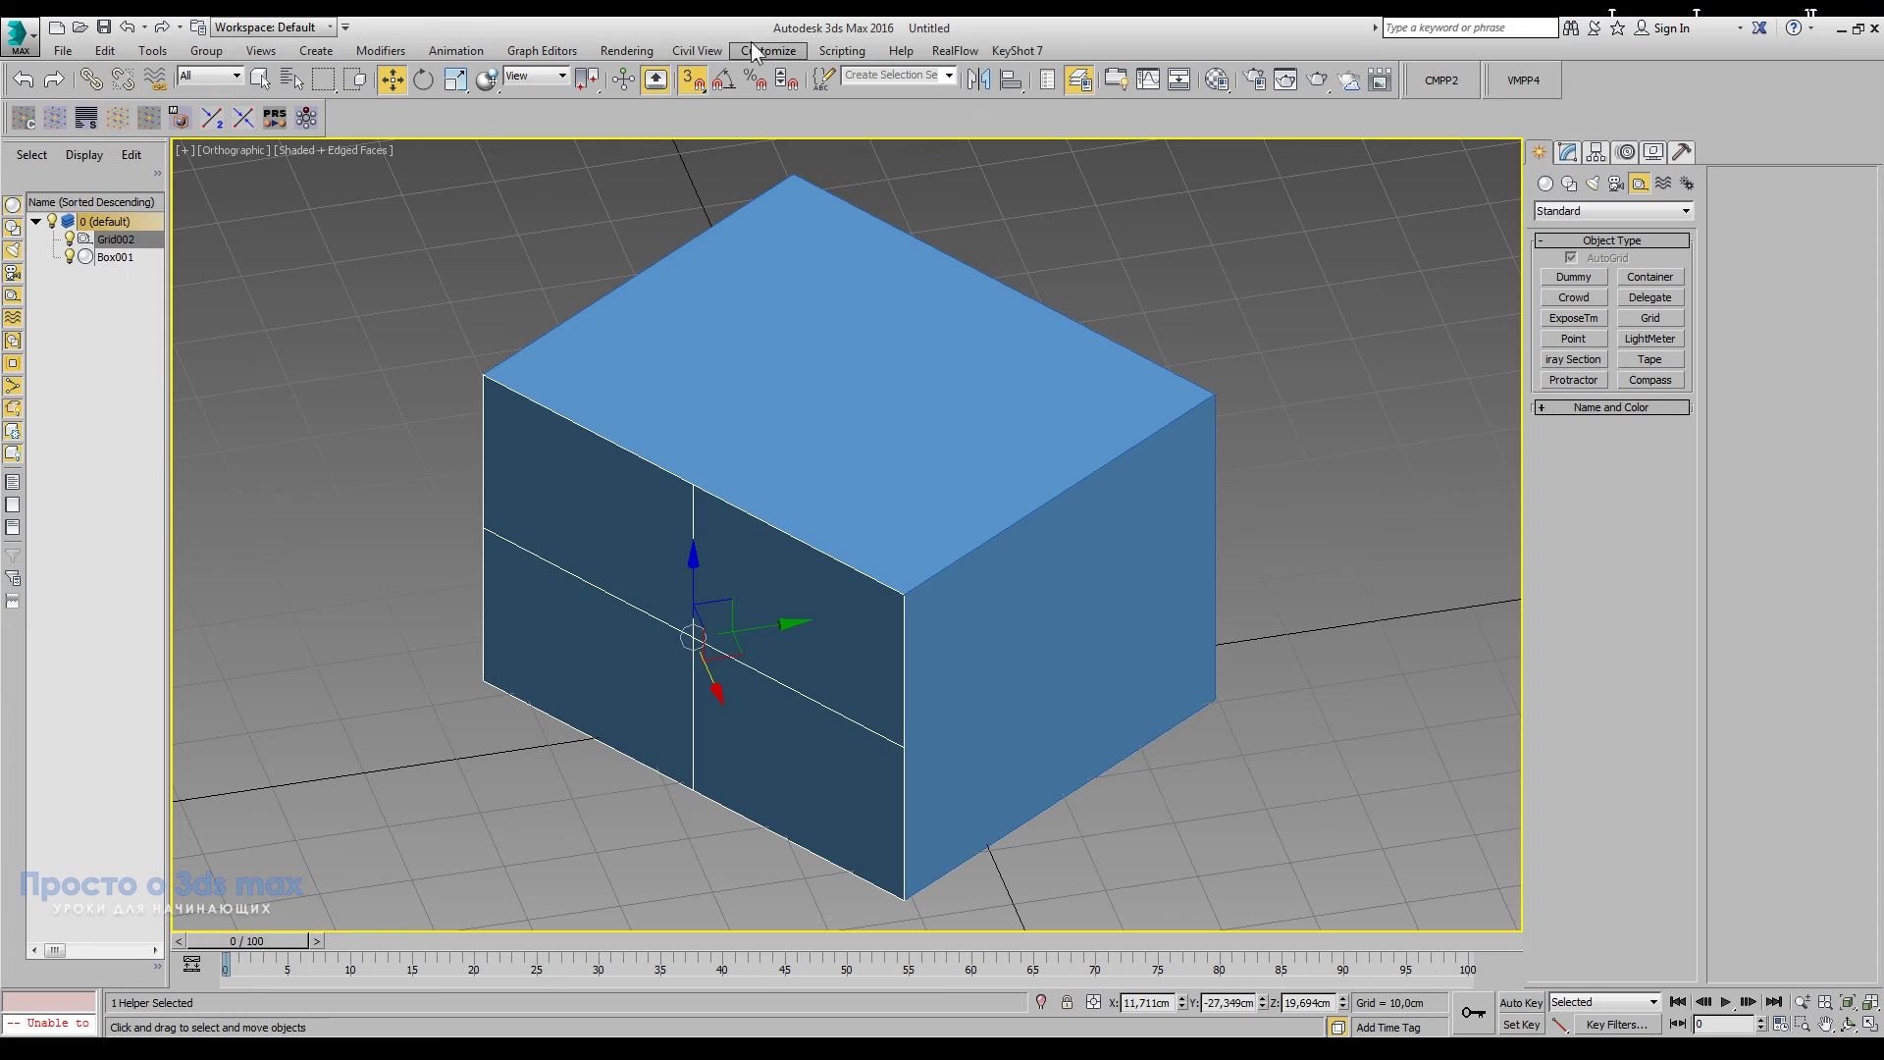
{"action": "right_click", "coordinate": [693, 81]}
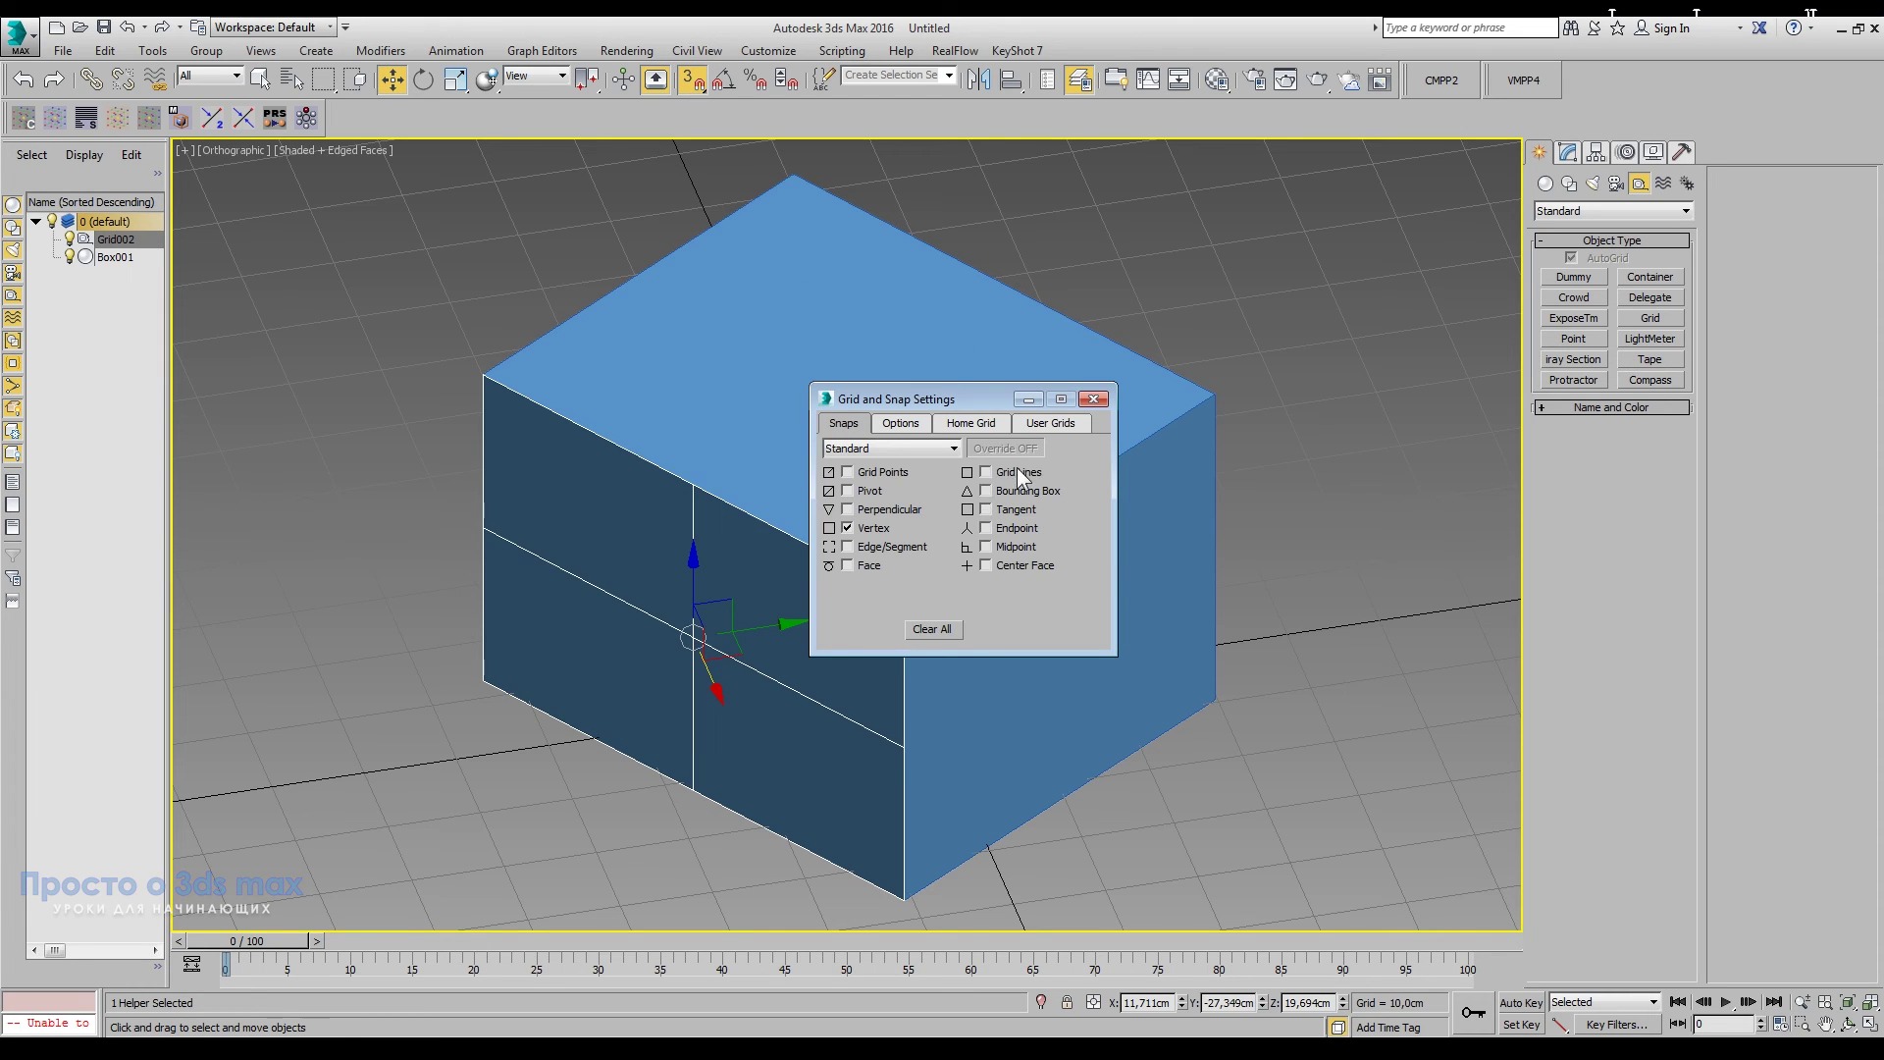
{"action": "left_click", "coordinate": [1043, 425]}
{"action": "left_click", "coordinate": [1094, 399]}
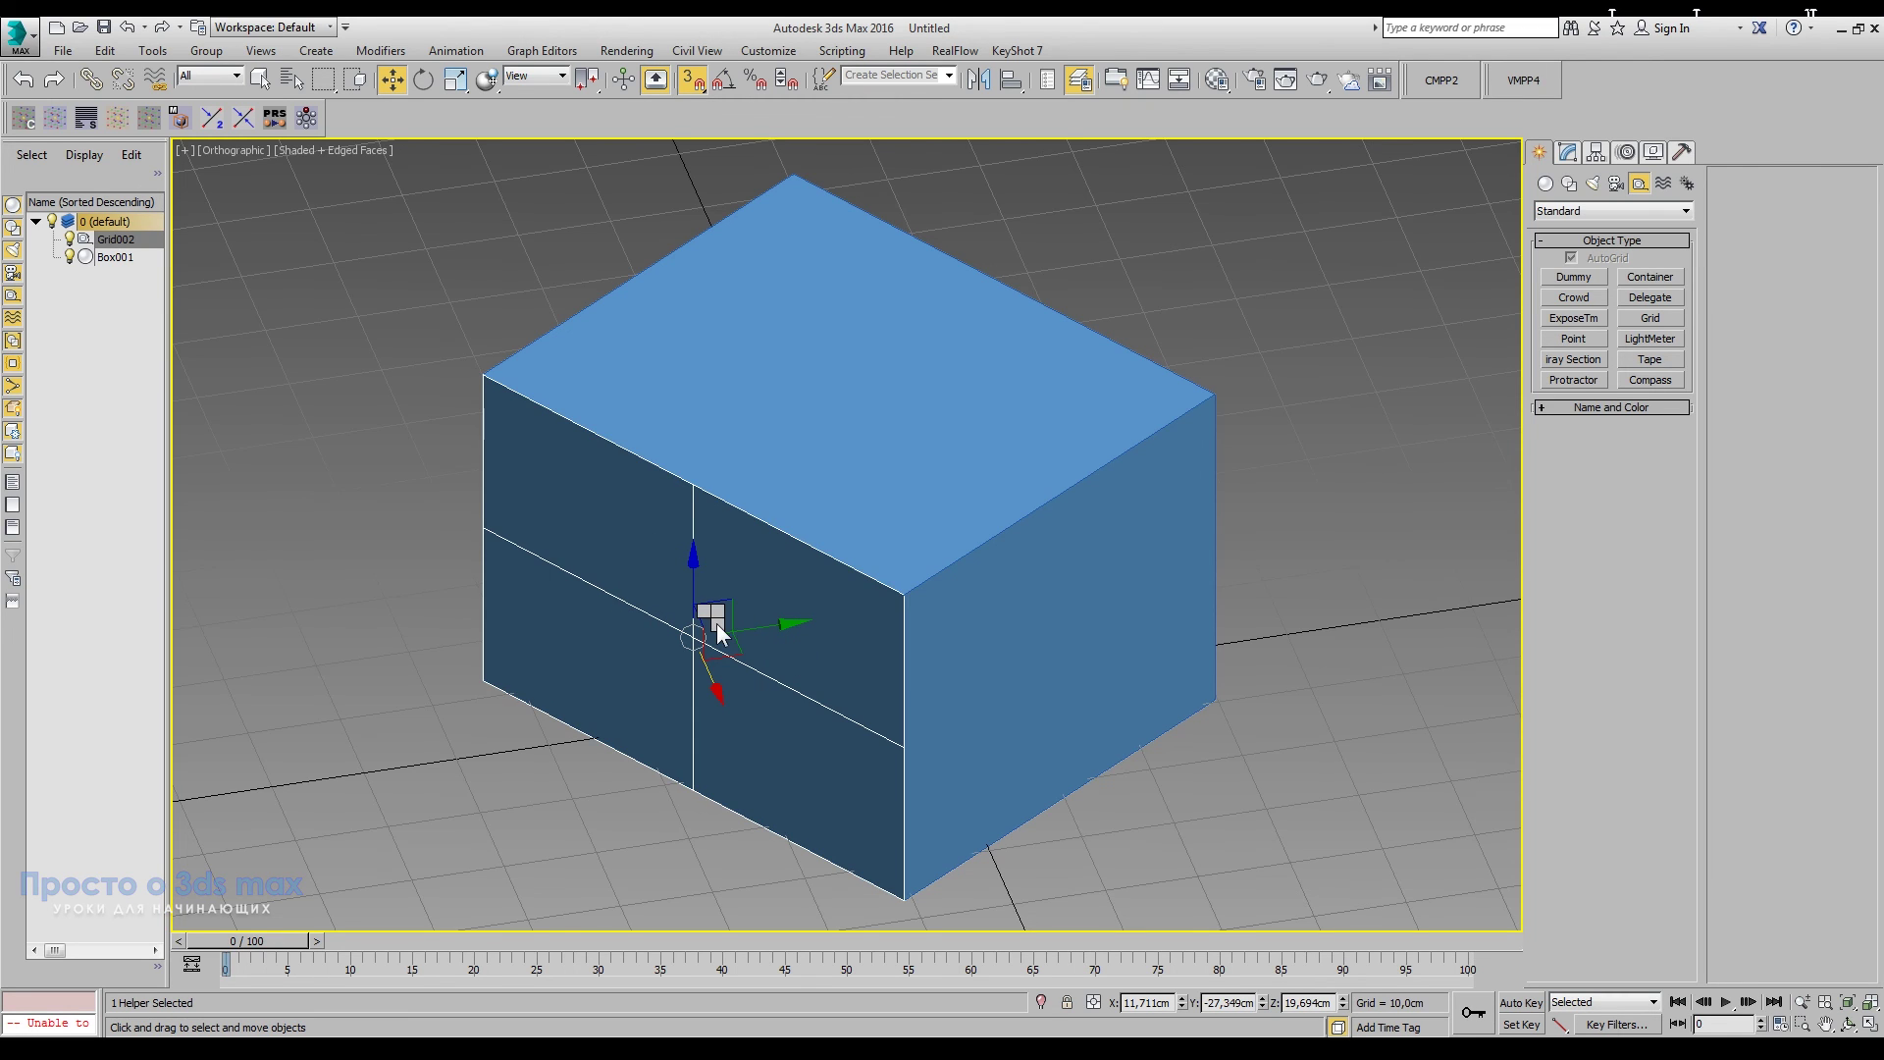
{"action": "key", "text": "g"}
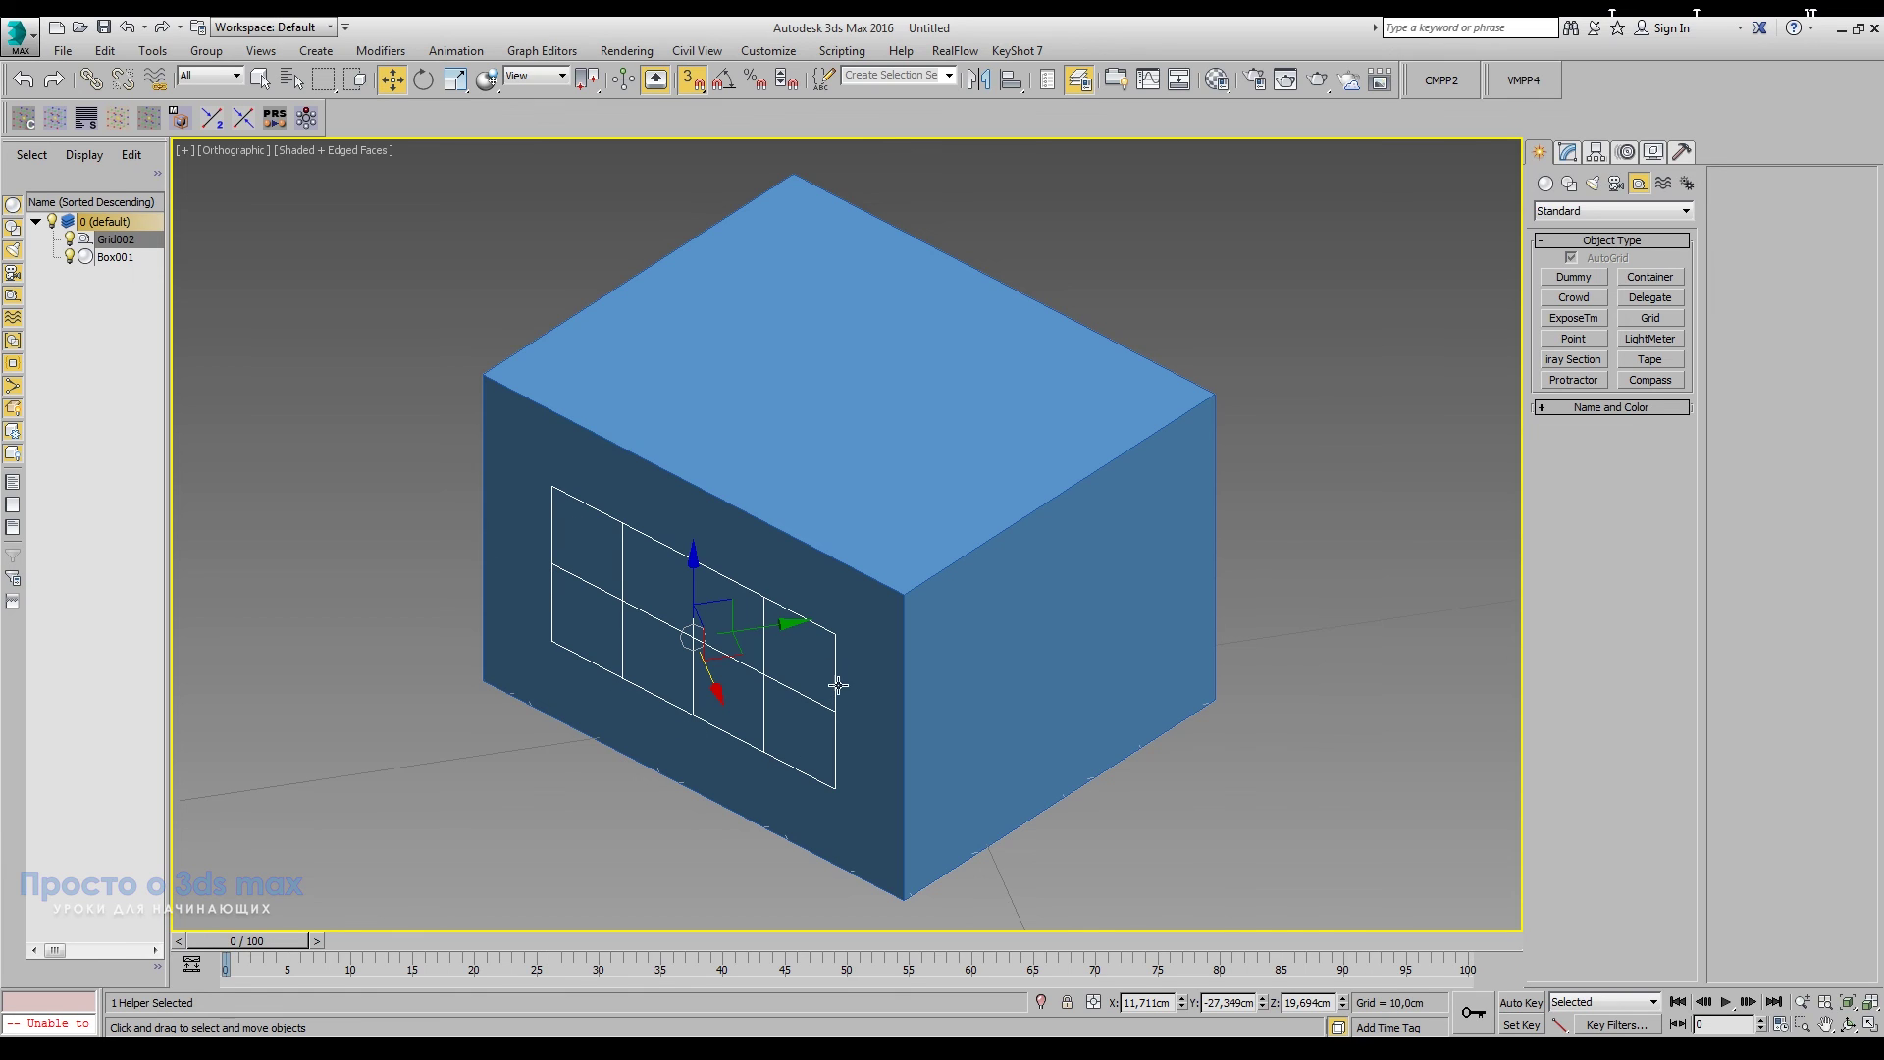
{"action": "left_click", "coordinate": [228, 155]}
{"action": "mouse_move", "coordinate": [310, 456]}
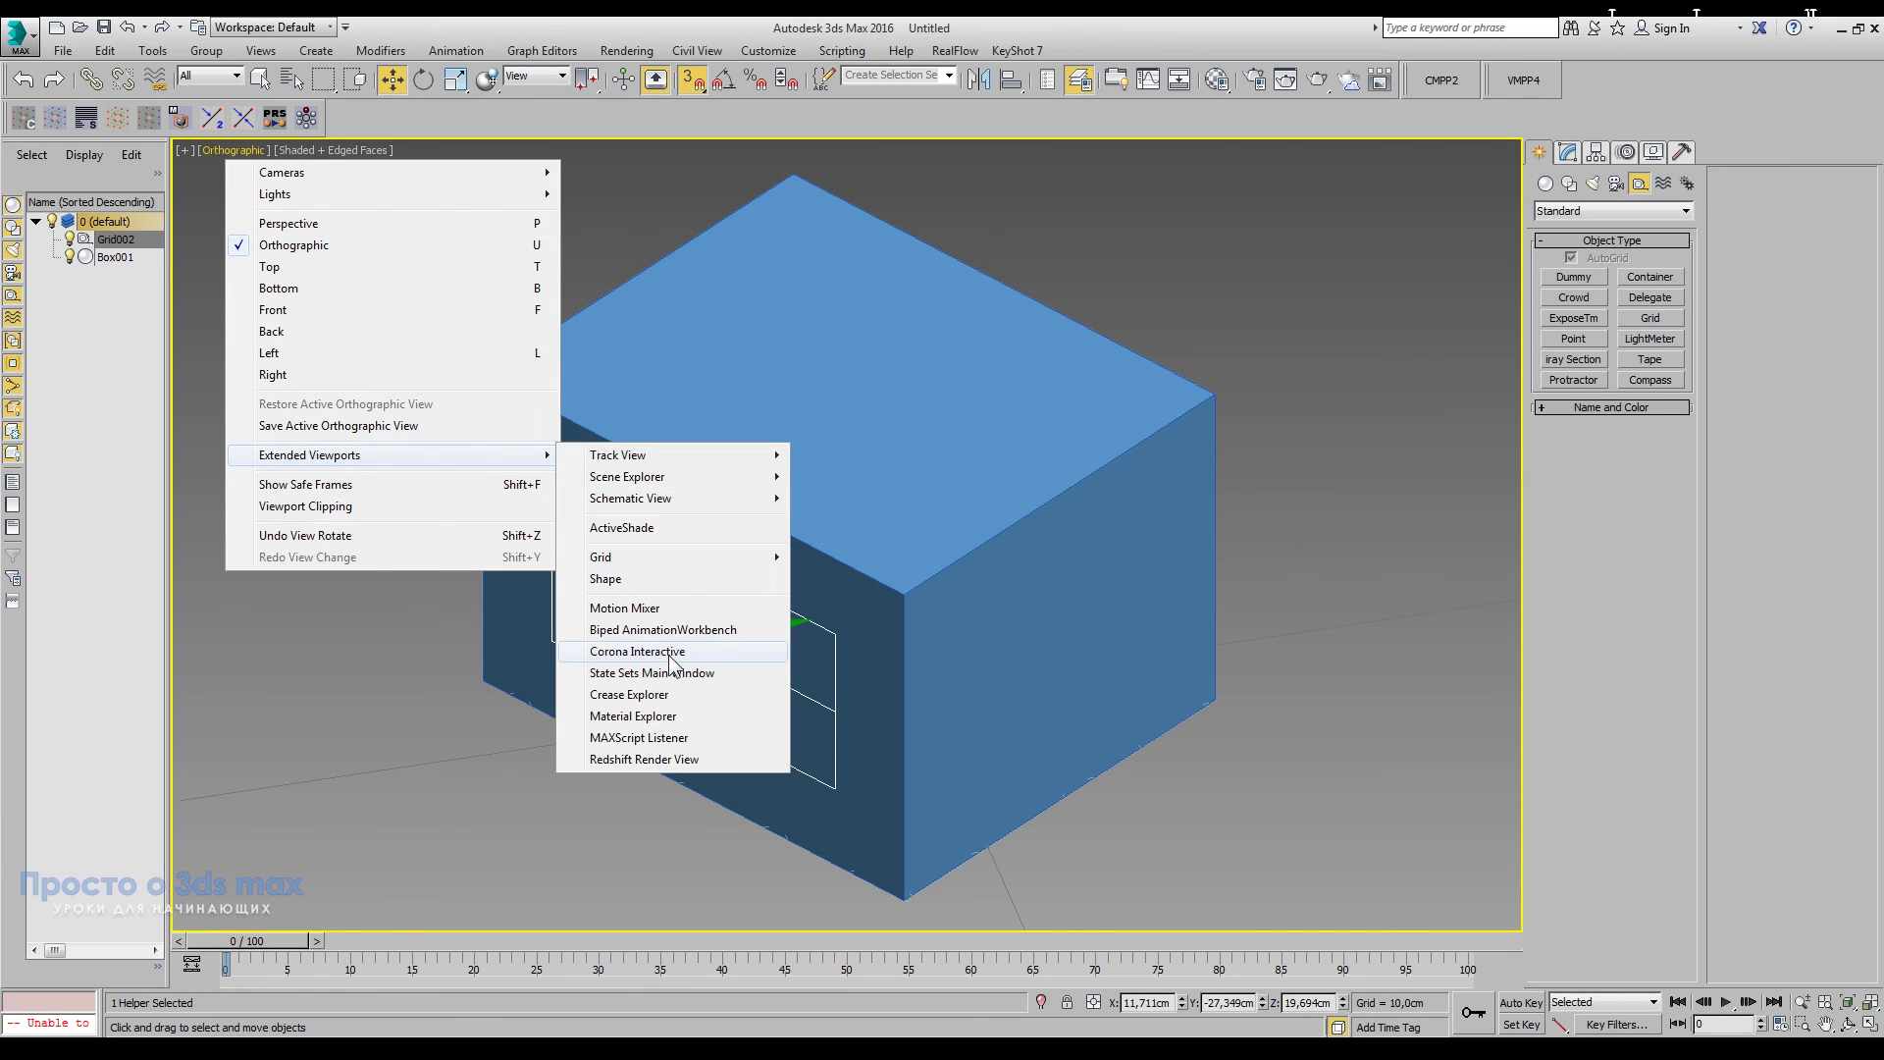
{"action": "mouse_move", "coordinate": [671, 556]}
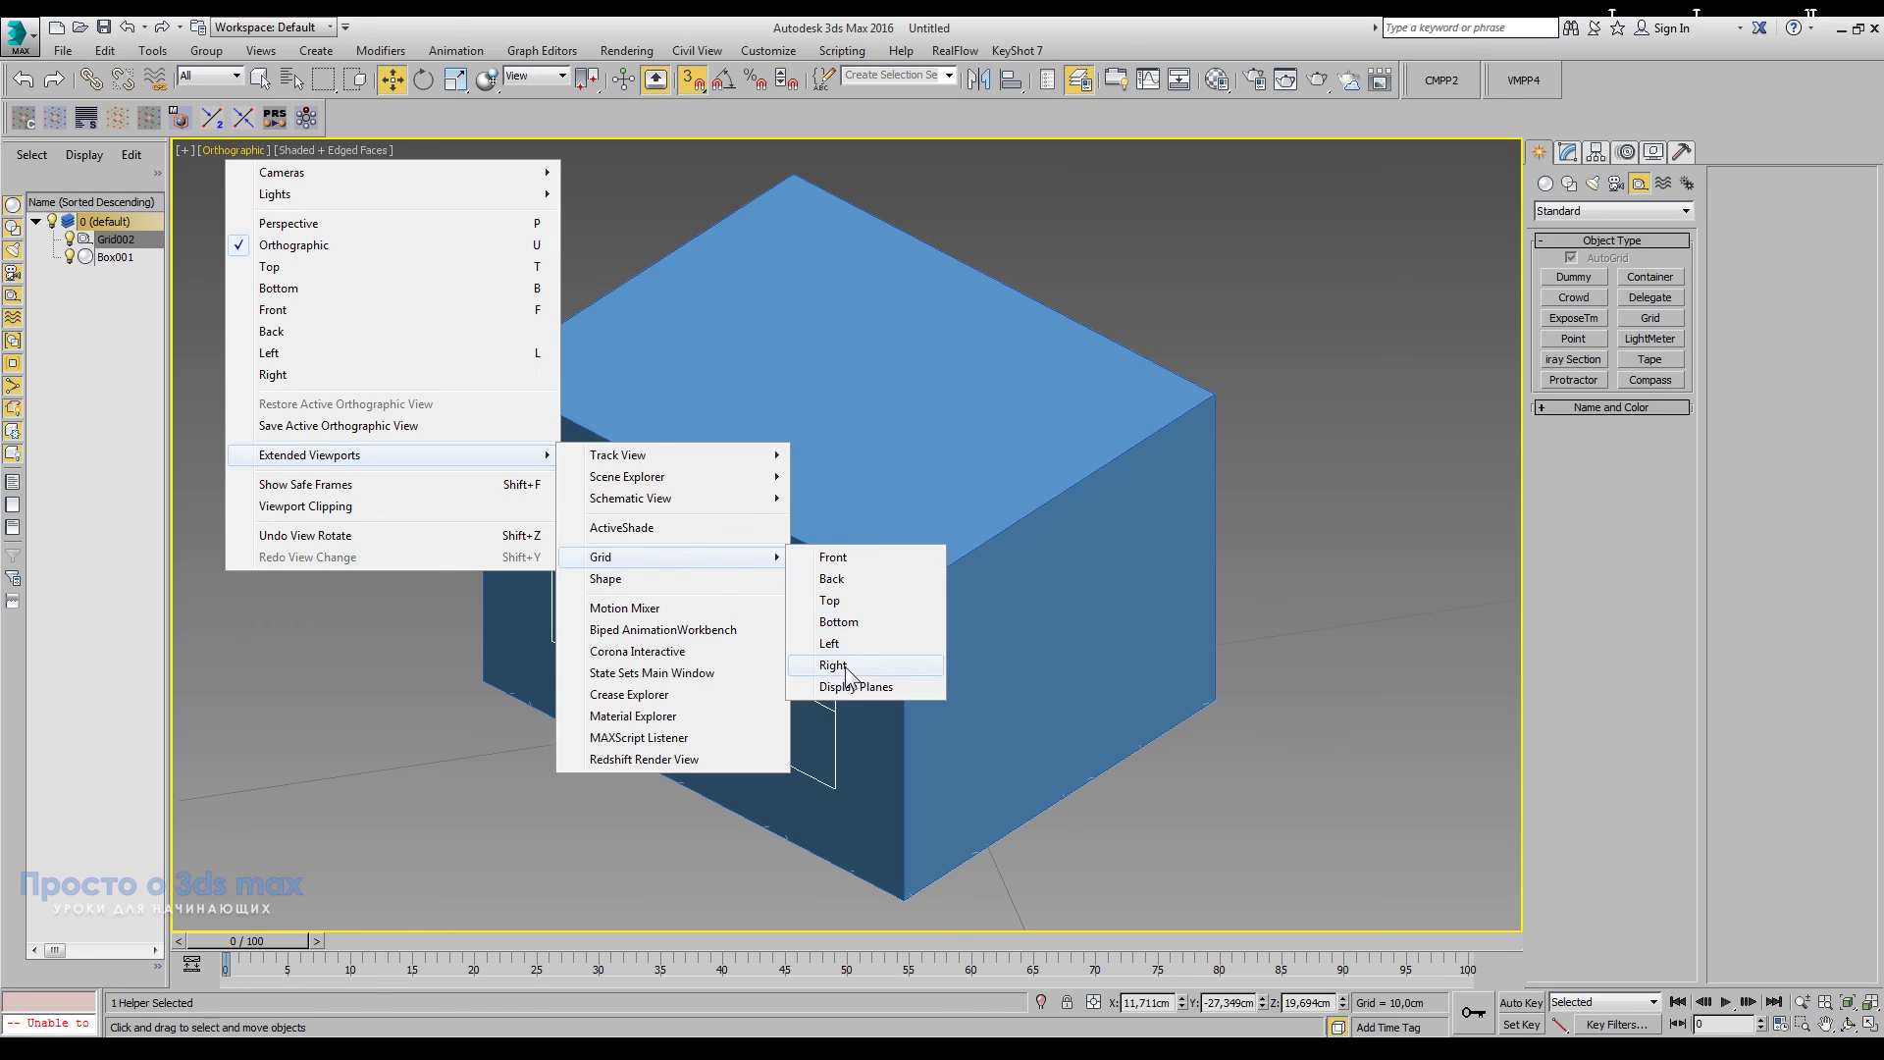
Step: Pick Extended Viewports > Grid > Display Planes to view the box face through Grid002
{"action": "left_click", "coordinate": [850, 686]}
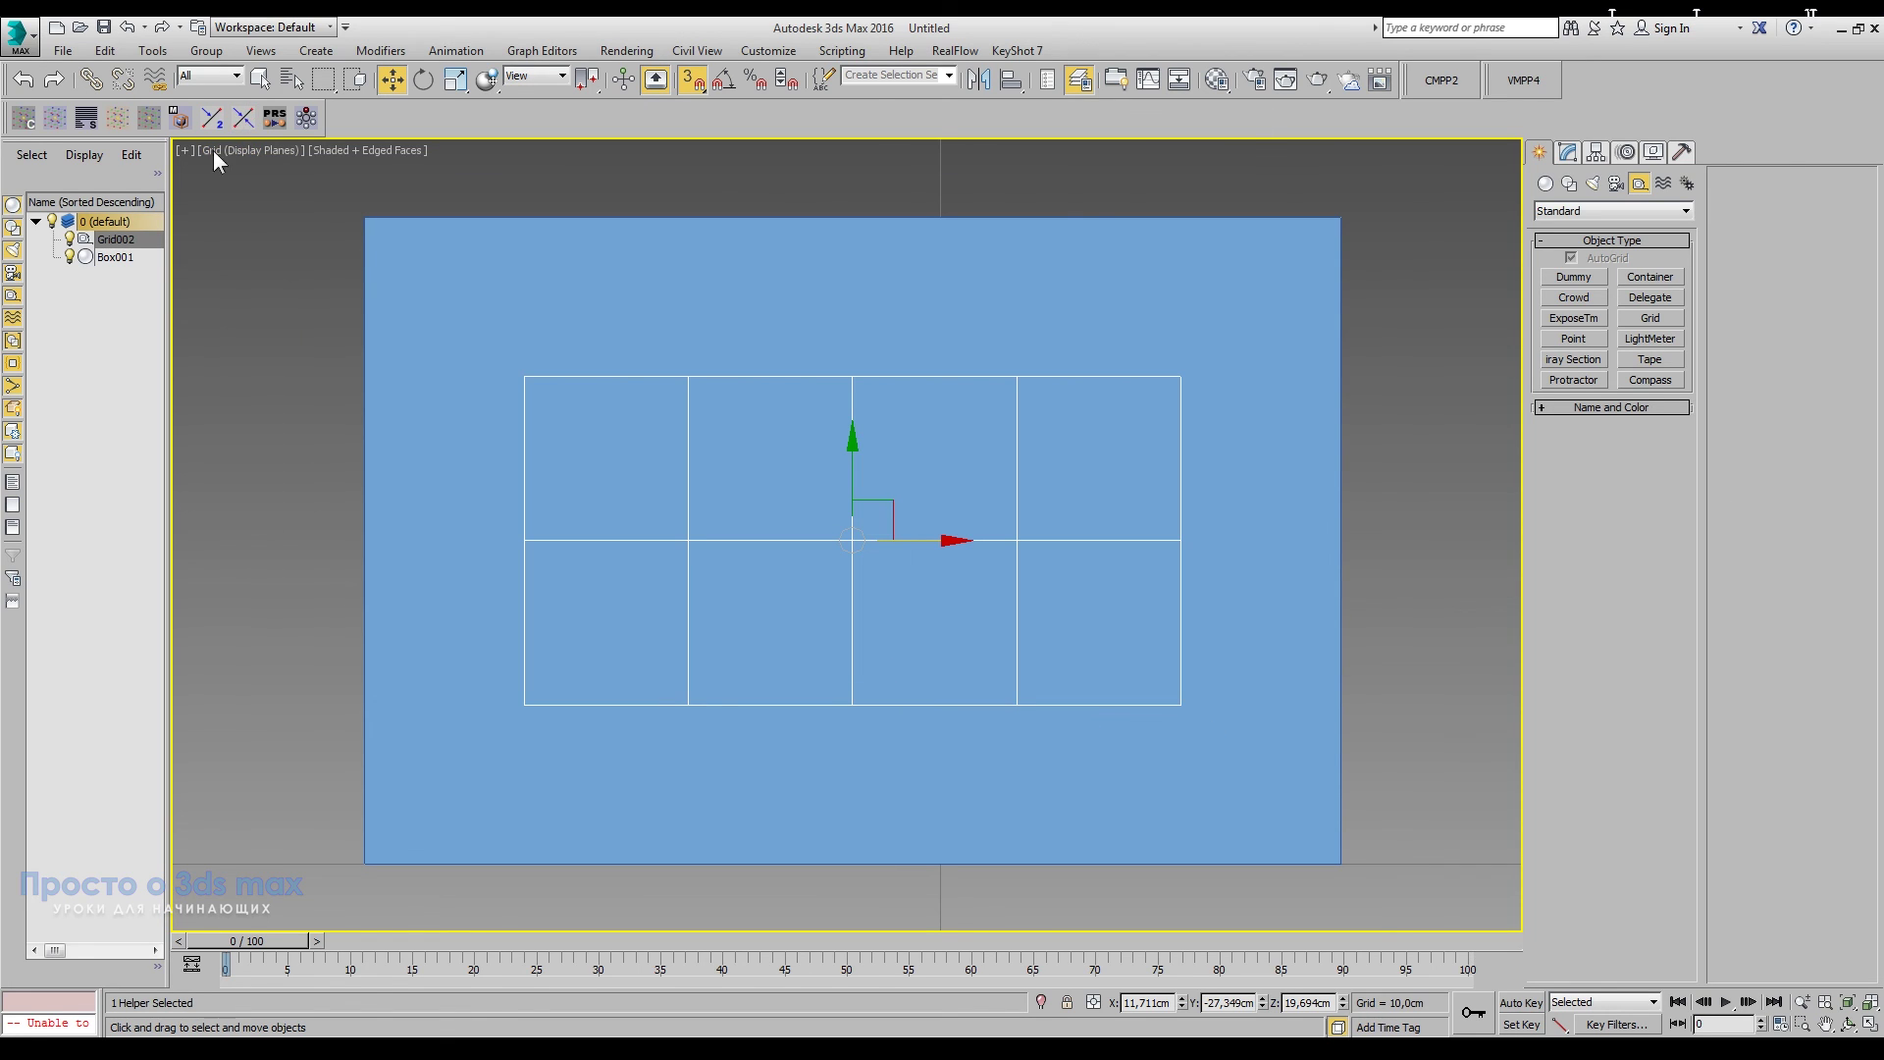